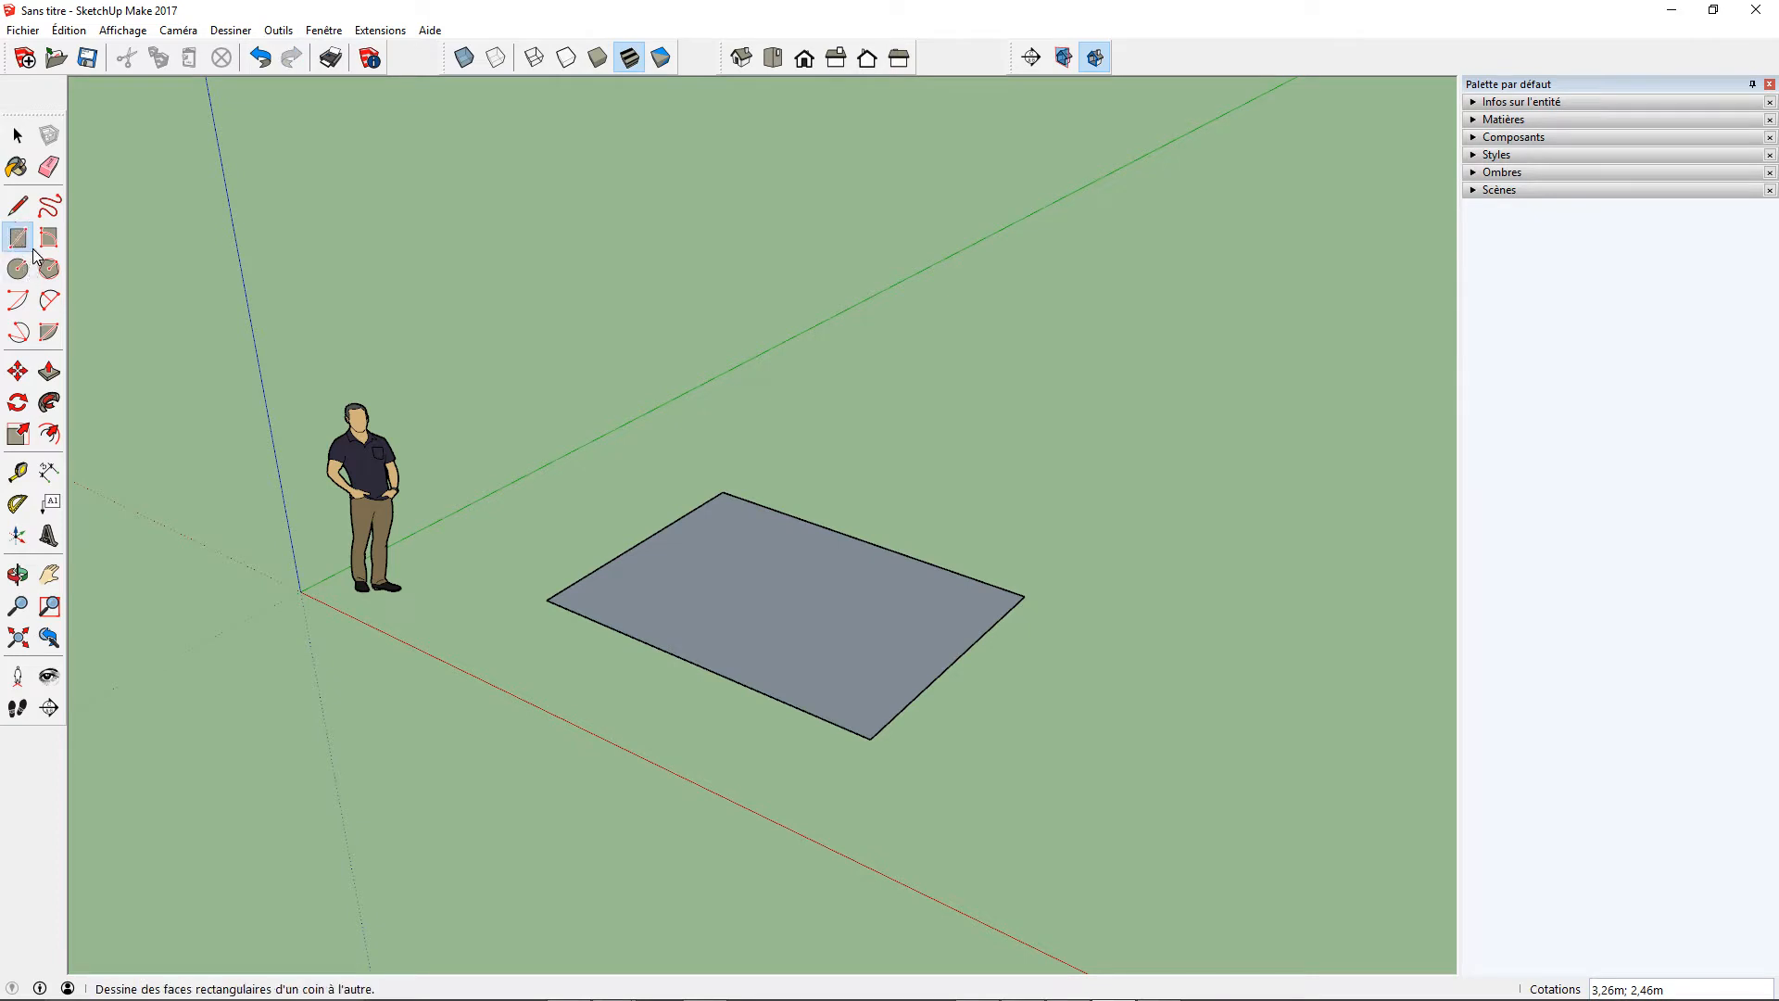
- Extrude the ground rectangle upward about 0.18 m with Push/Pull to form a slab
{"action": "left_click", "coordinate": [50, 372]}
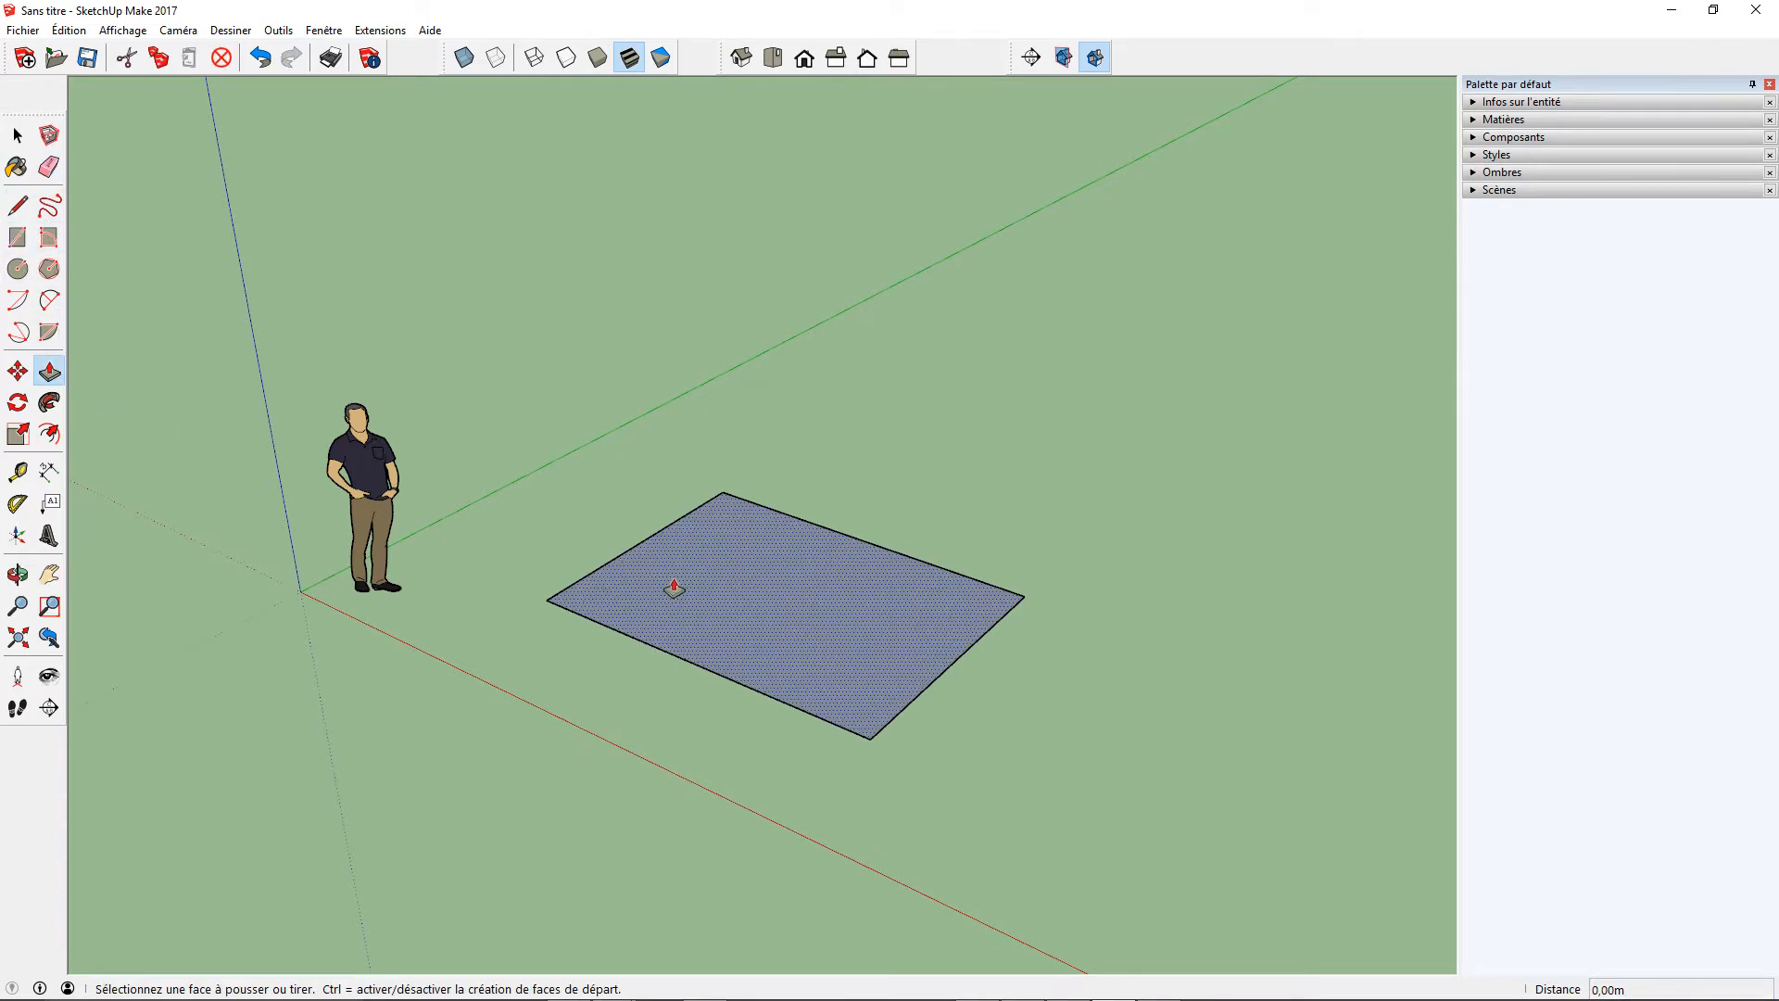
{"action": "left_click_drag", "start_coordinate": [671, 587], "coordinate": [663, 568]}
{"action": "left_click_drag", "start_coordinate": [730, 646], "coordinate": [732, 643]}
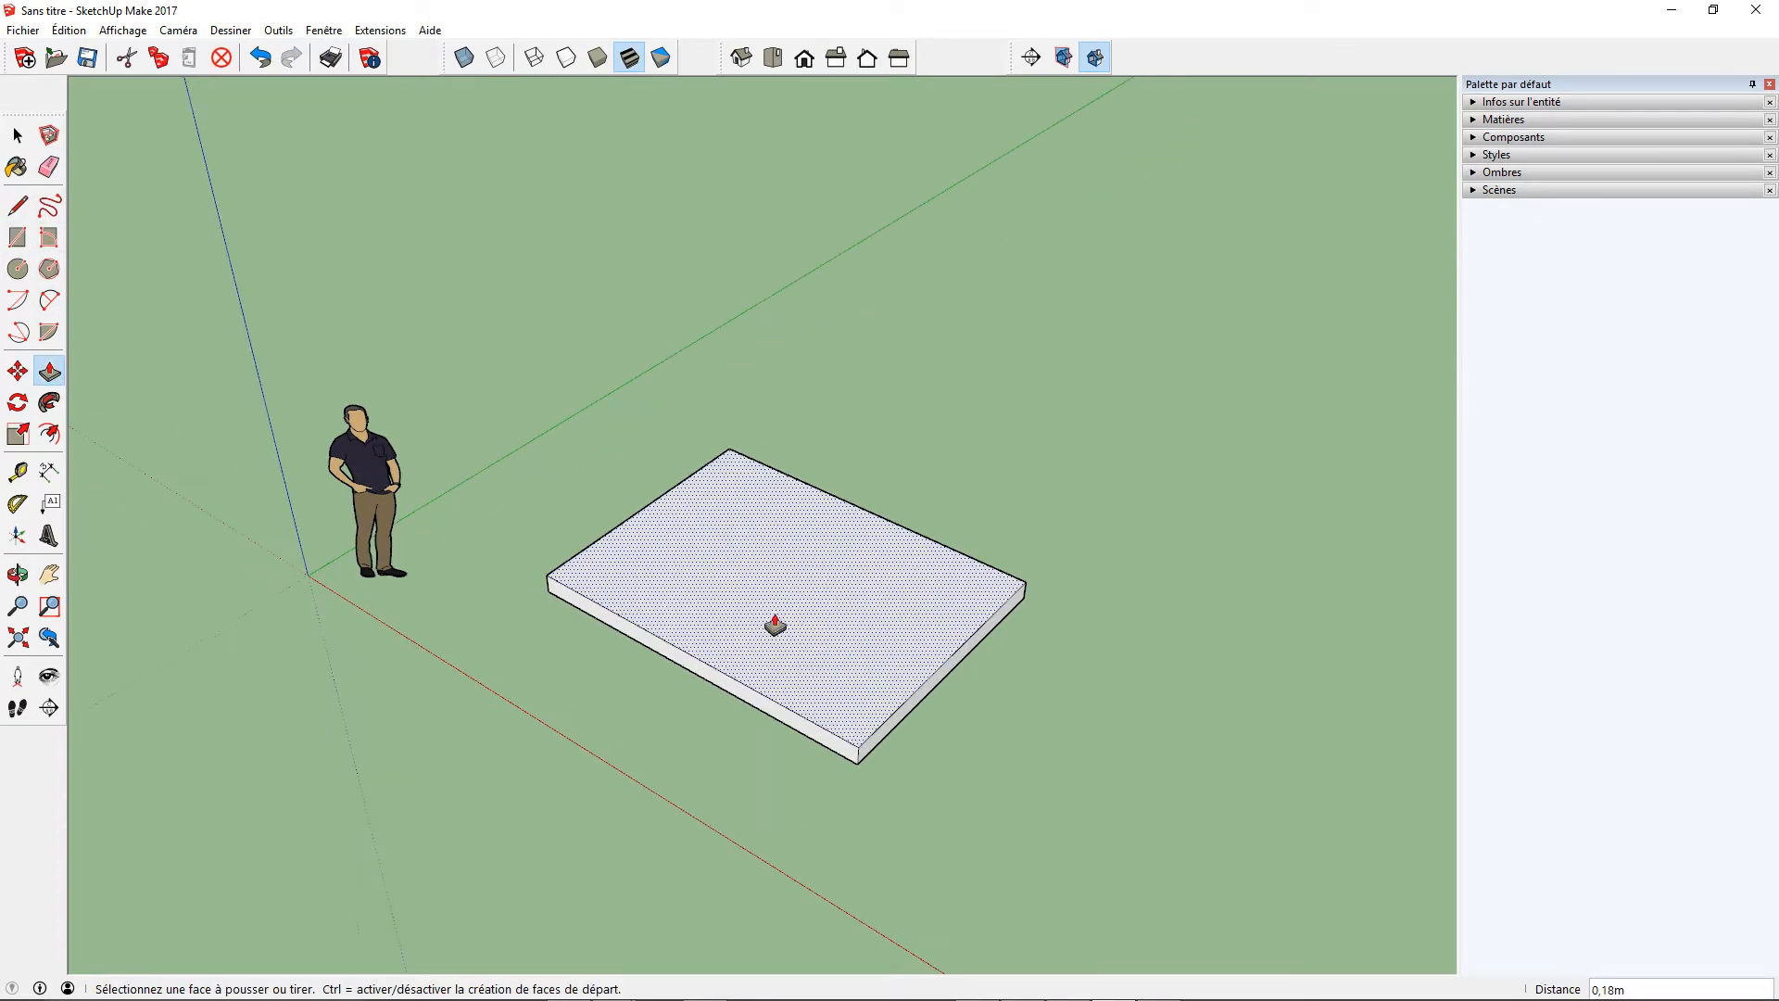
- Draw a strip about 2.46 m by 0.24 m along the slab's short edge nearest the figure and raise it 1.75 m as a wall
{"action": "left_click", "coordinate": [17, 237]}
{"action": "scroll", "coordinate": [788, 495], "scroll_direction": "up", "scroll_amount": 3}
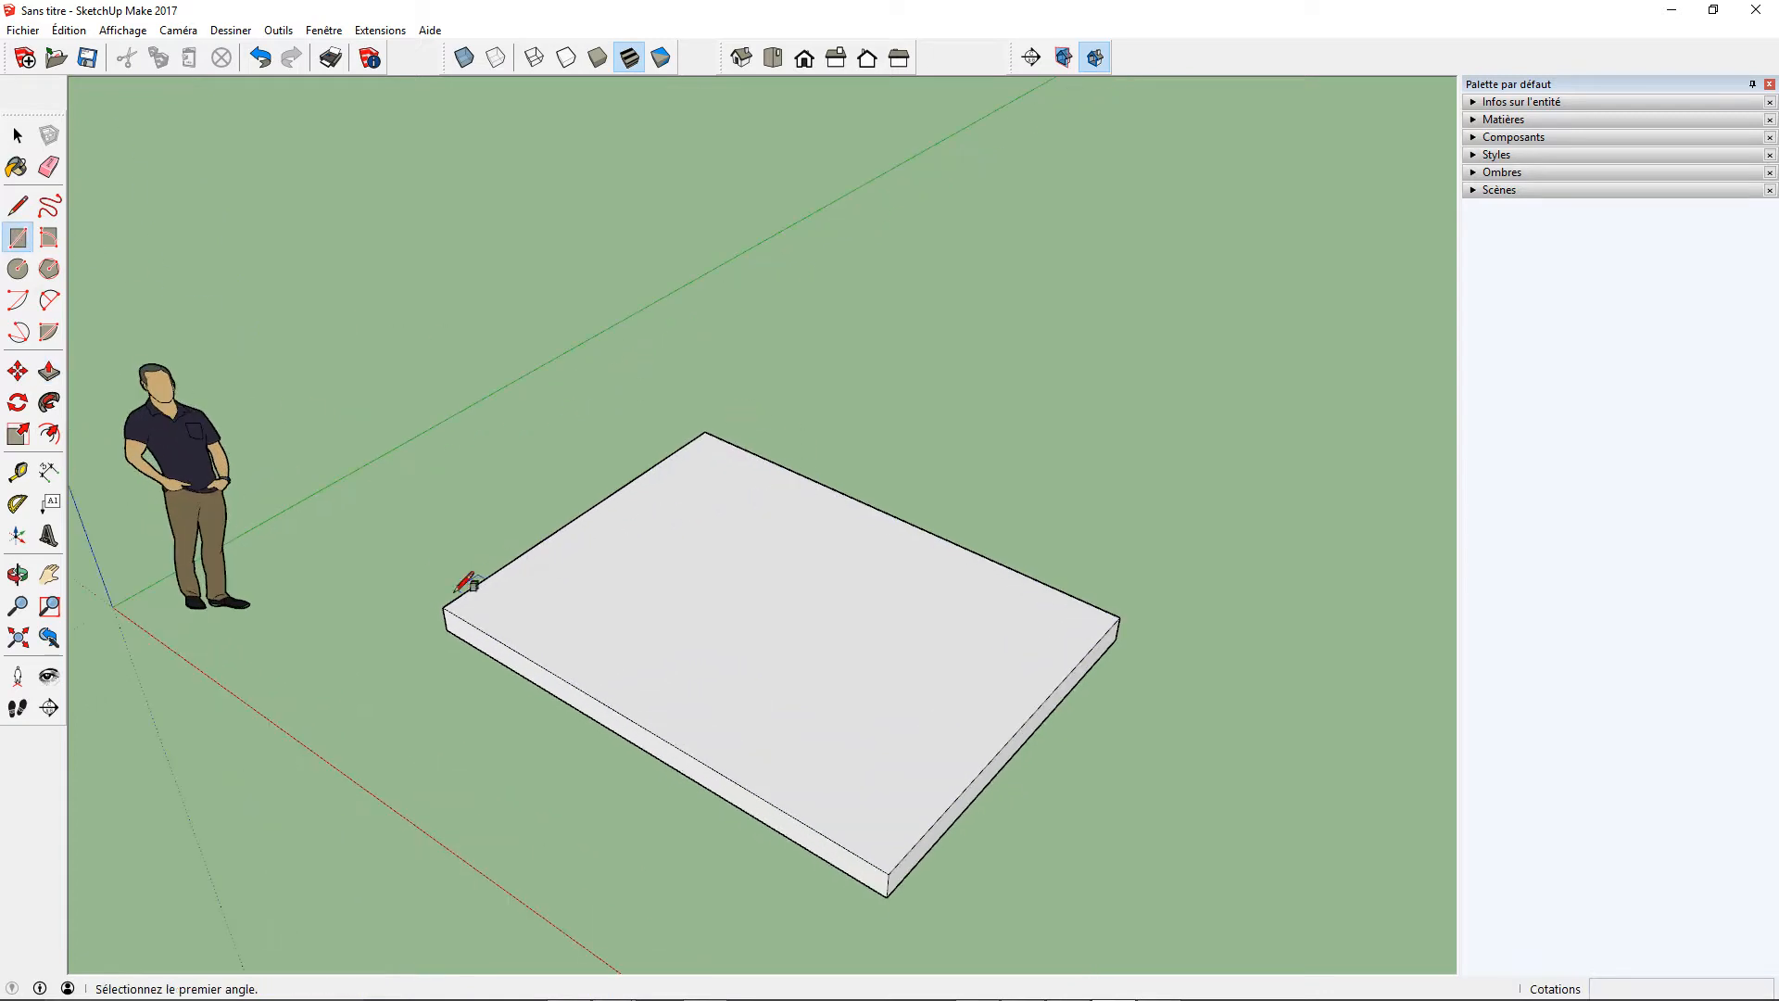
{"action": "left_click", "coordinate": [442, 607]}
{"action": "left_click", "coordinate": [730, 444]}
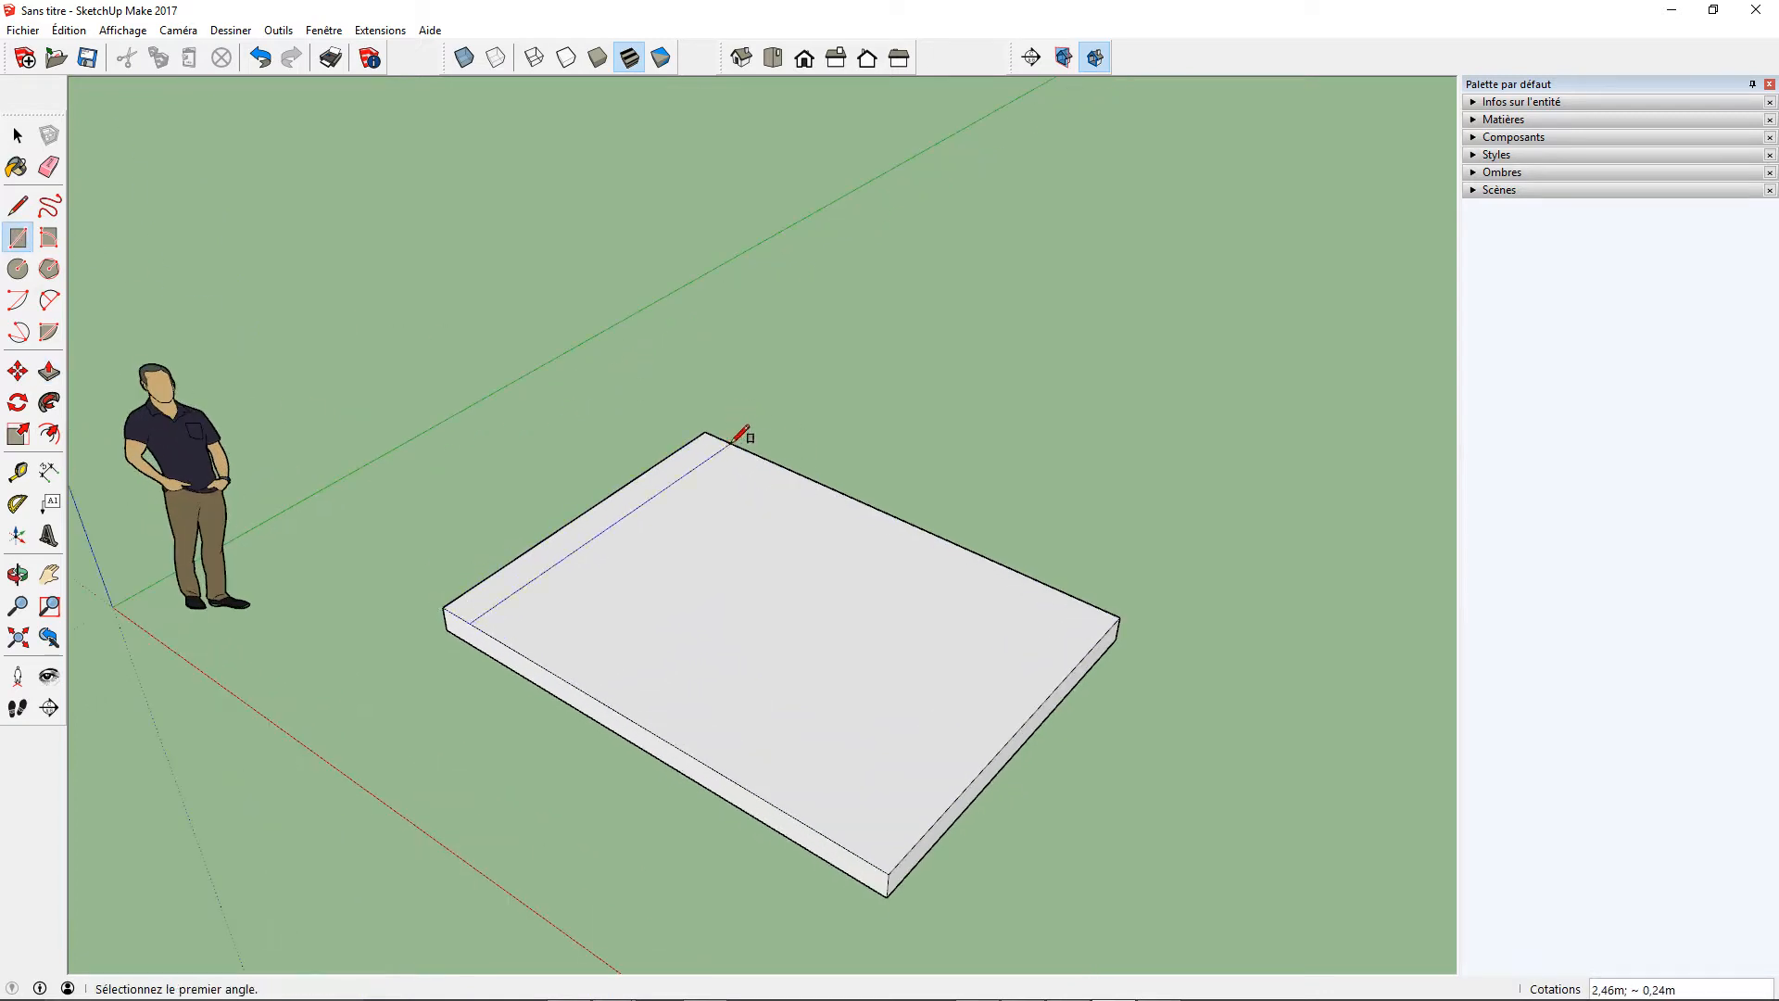
{"action": "left_click", "coordinate": [49, 371]}
{"action": "left_click_drag", "start_coordinate": [603, 528], "coordinate": [601, 292]}
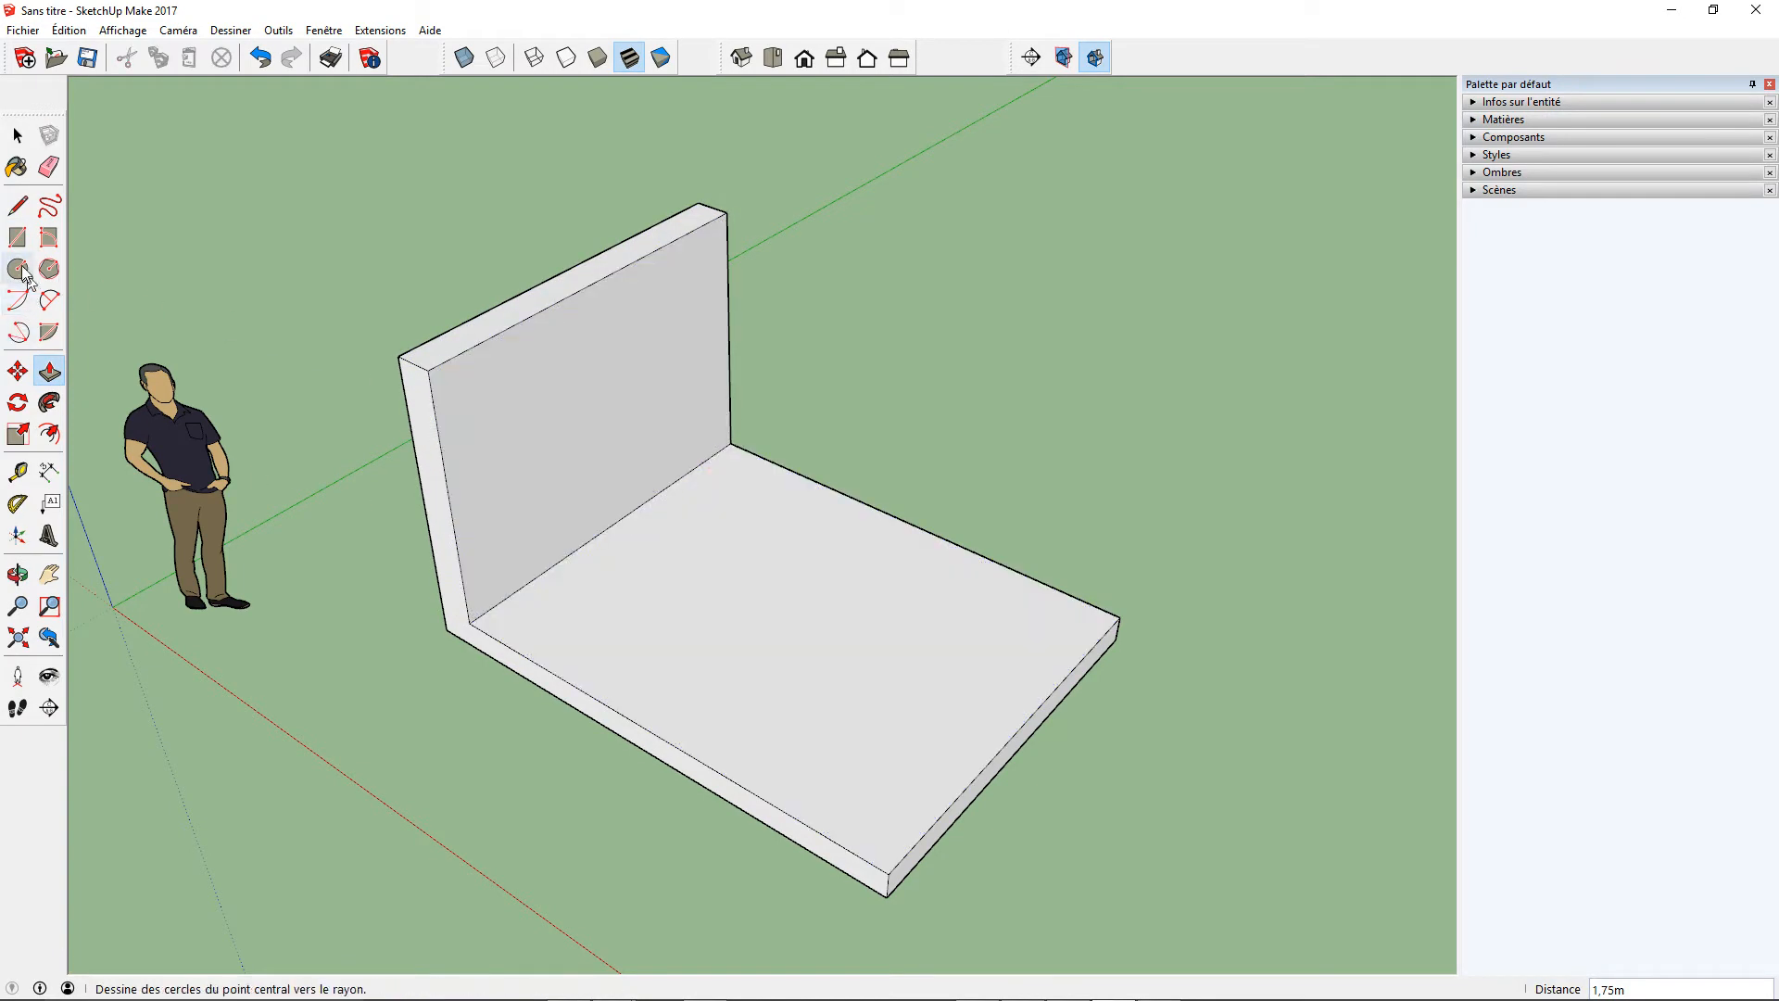
- Draw a strip about 3.02 m by 0.23 m along the slab's long back edge and raise it 1.75 m as a second wall
{"action": "left_click", "coordinate": [18, 237]}
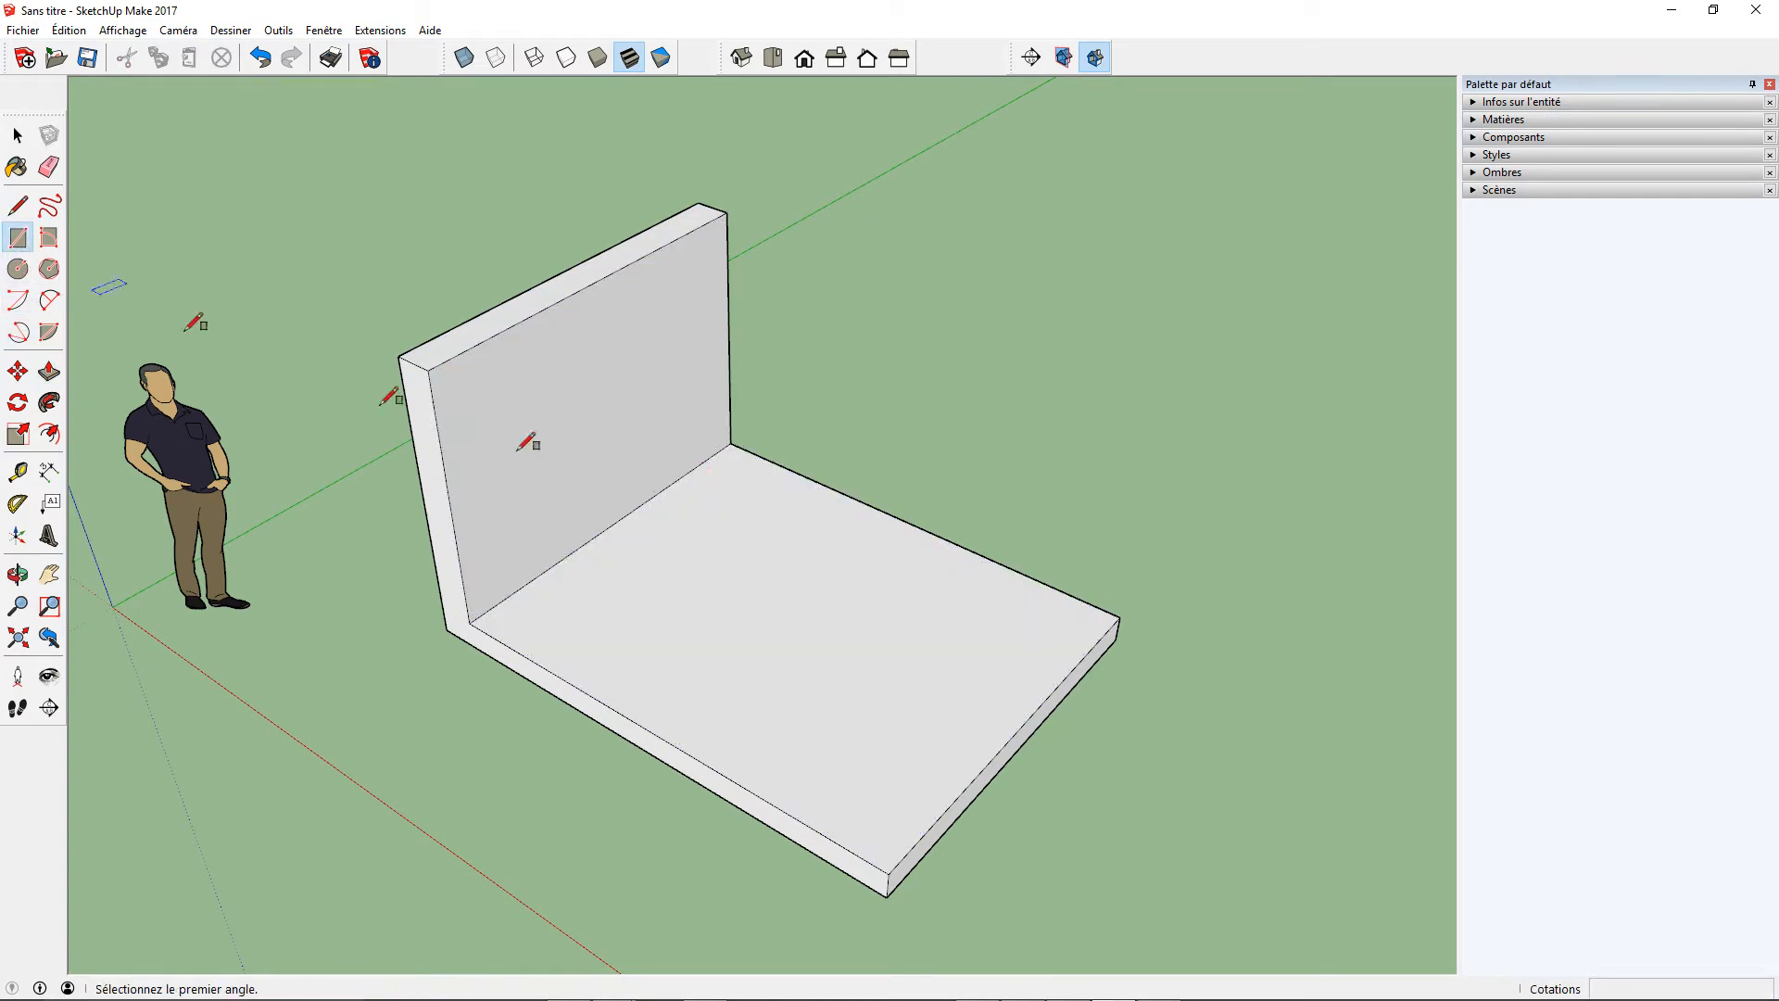
{"action": "left_click", "coordinate": [711, 458]}
{"action": "left_click", "coordinate": [1121, 619]}
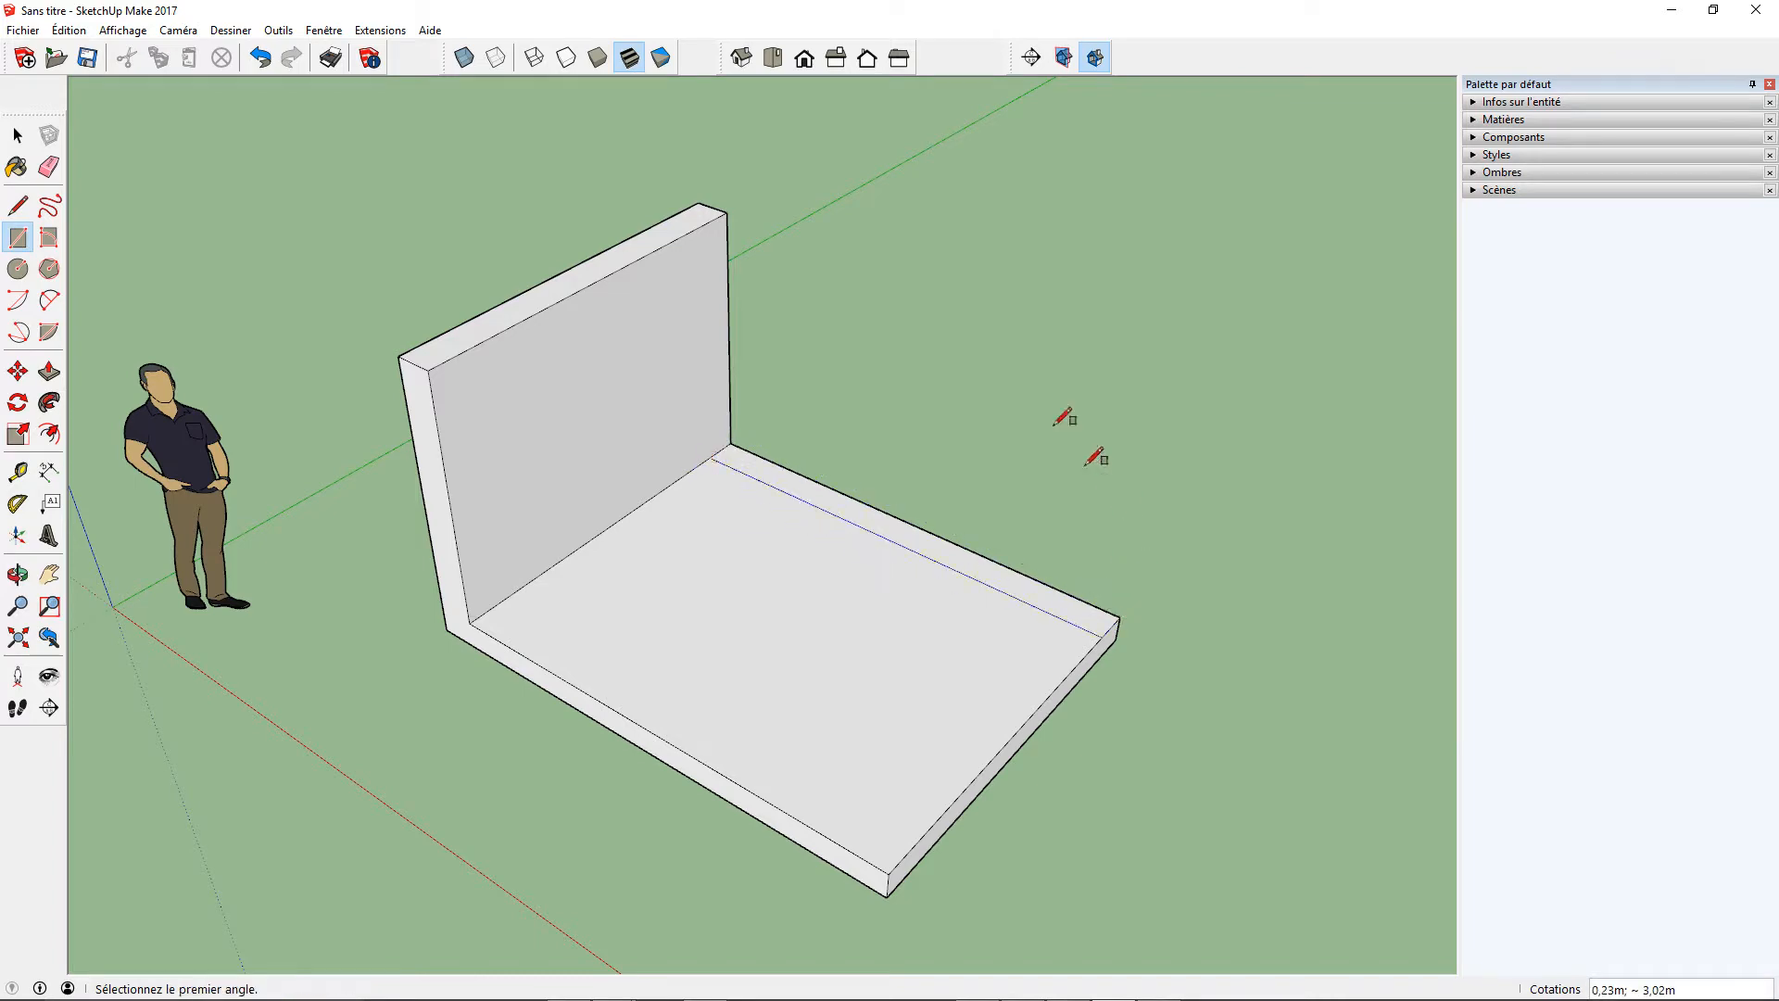
{"action": "left_click", "coordinate": [49, 371]}
{"action": "left_click_drag", "start_coordinate": [765, 479], "coordinate": [639, 264]}
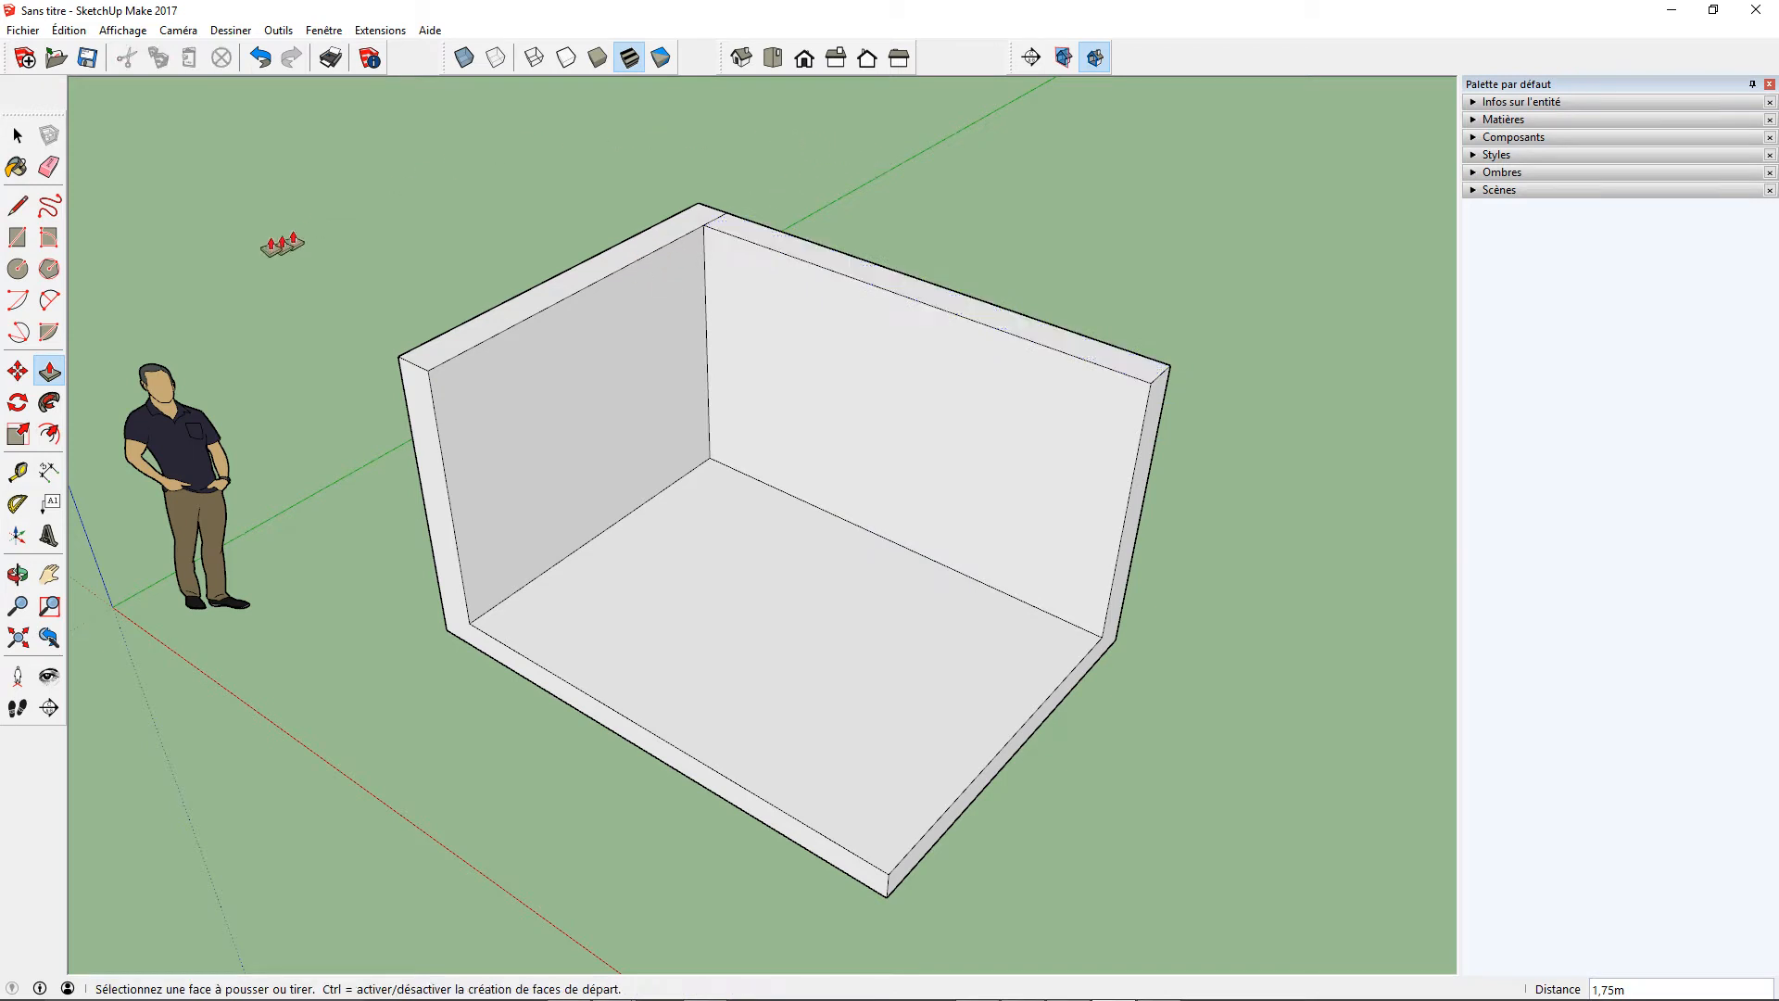
- Draw a door-shaped rectangle about 1.13 m by 0.66 m on the first wall's inner face and pull it out 0.22 m
{"action": "left_click", "coordinate": [18, 236]}
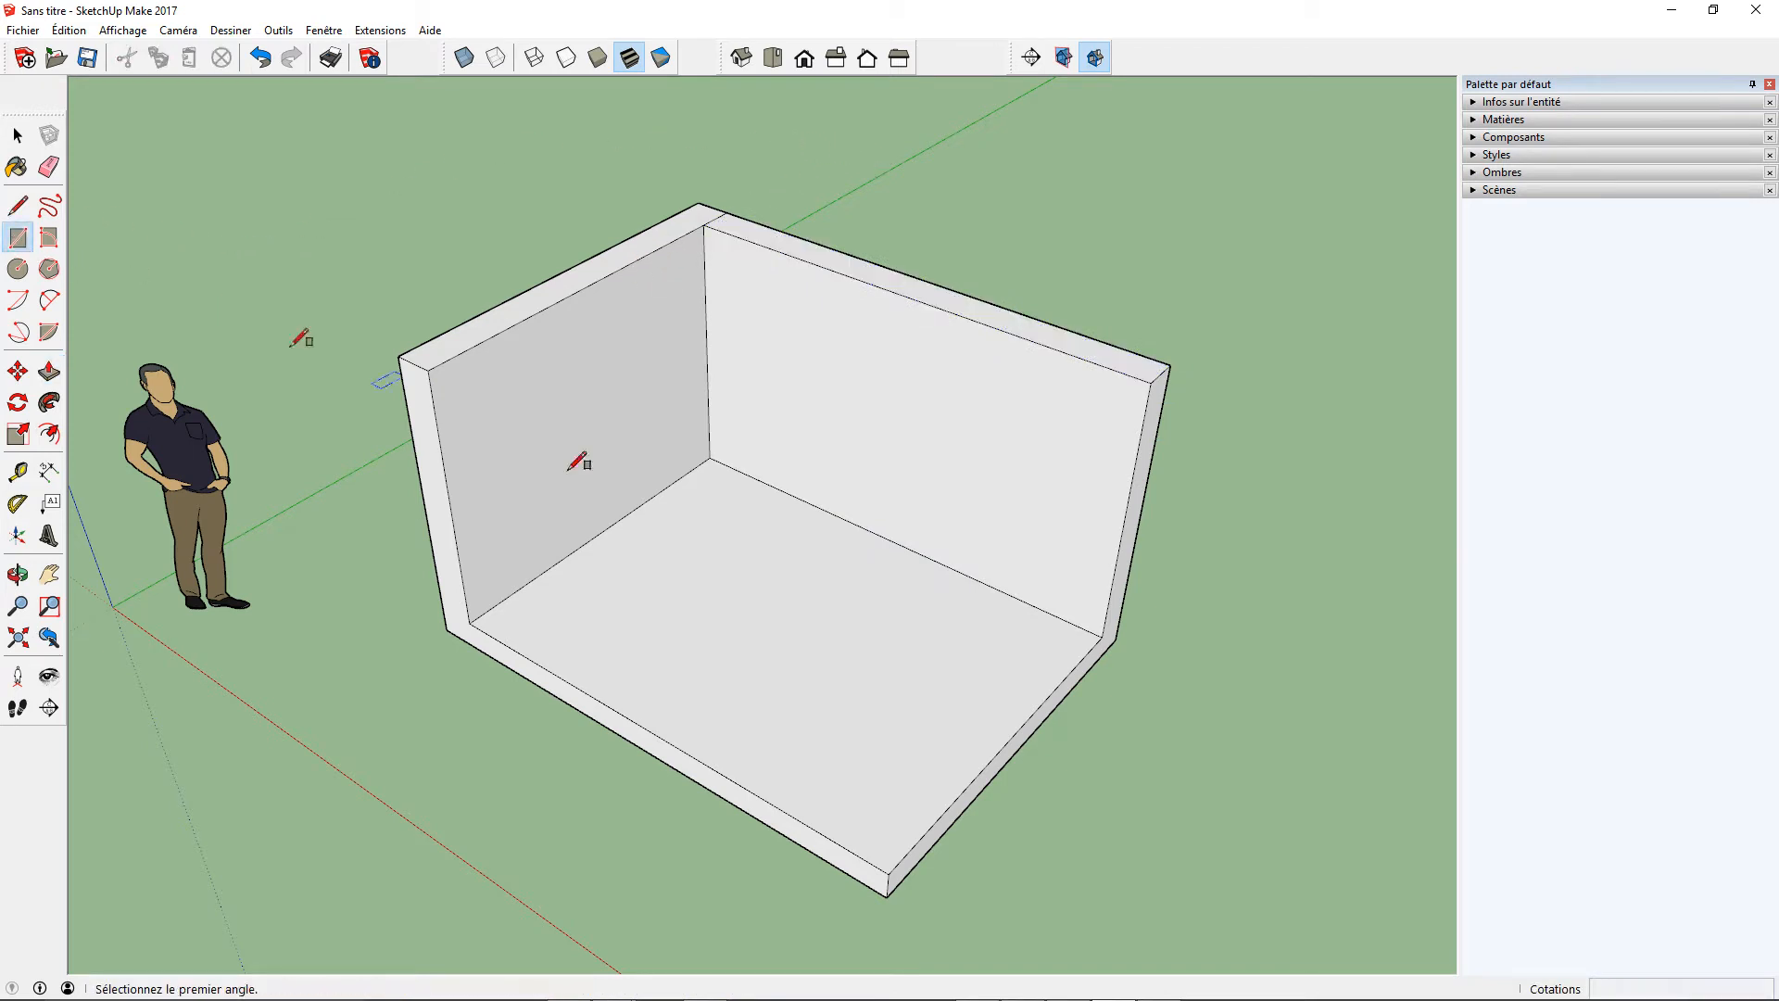
{"action": "left_click", "coordinate": [546, 409]}
{"action": "left_click", "coordinate": [632, 509]}
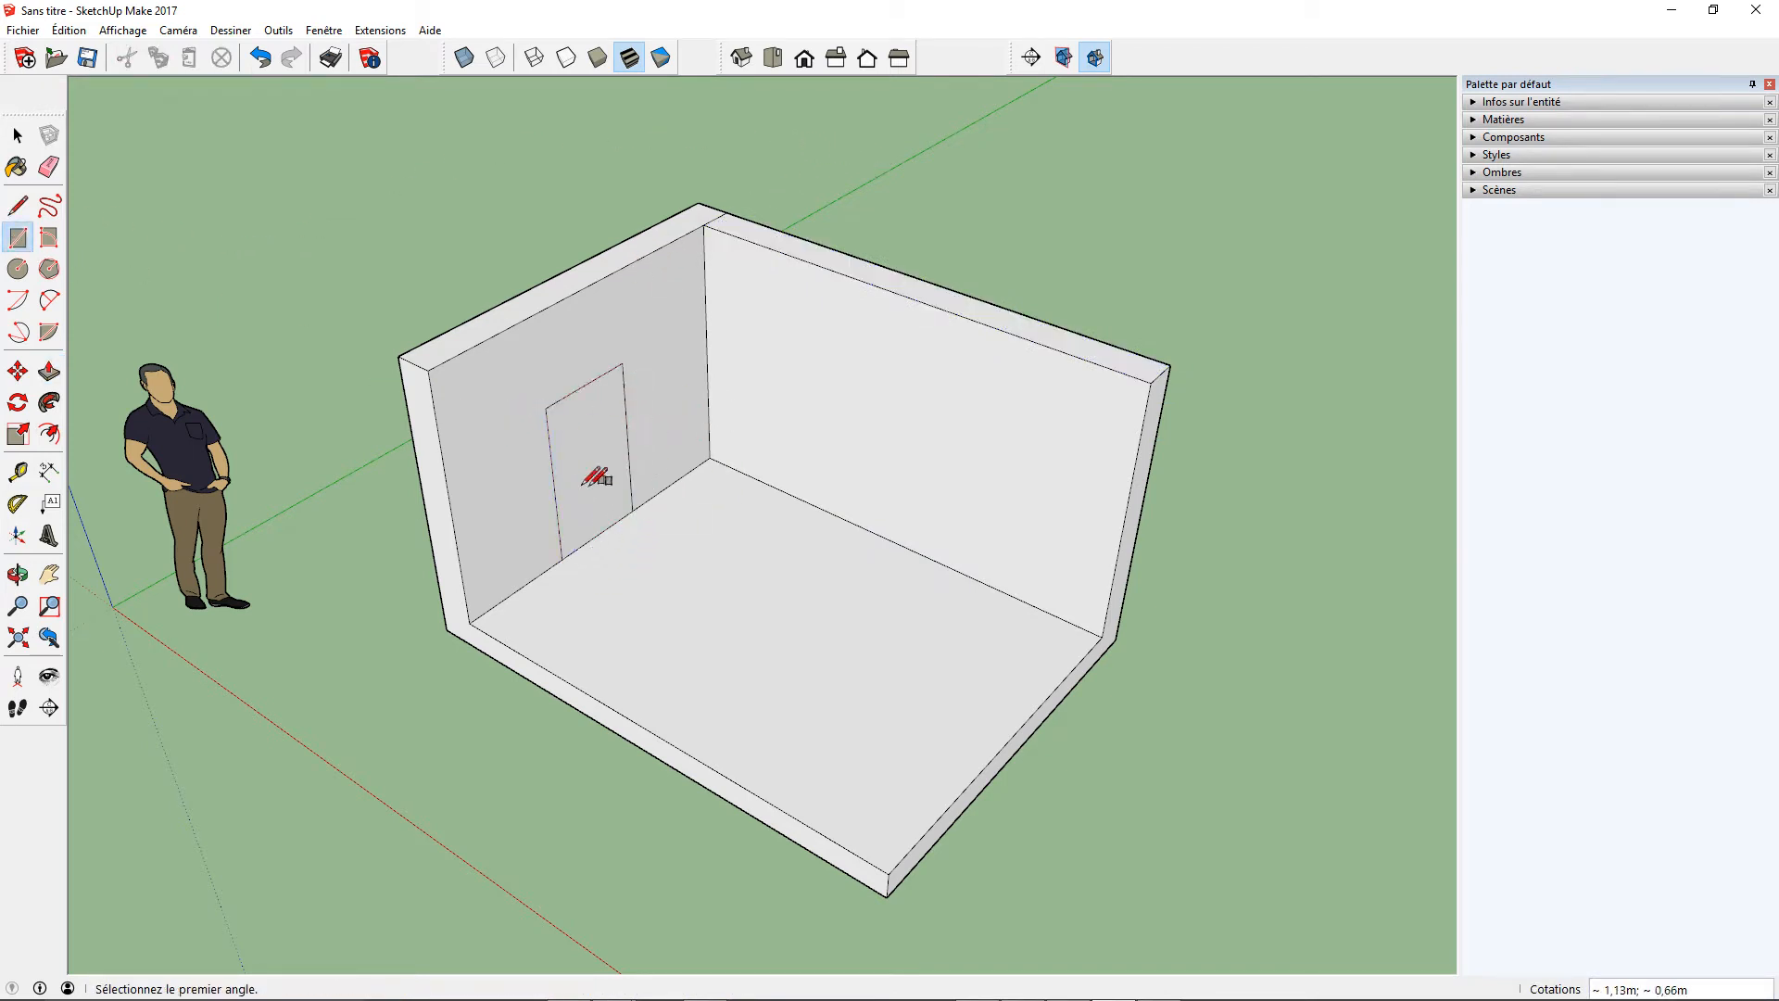
{"action": "left_click", "coordinate": [49, 371]}
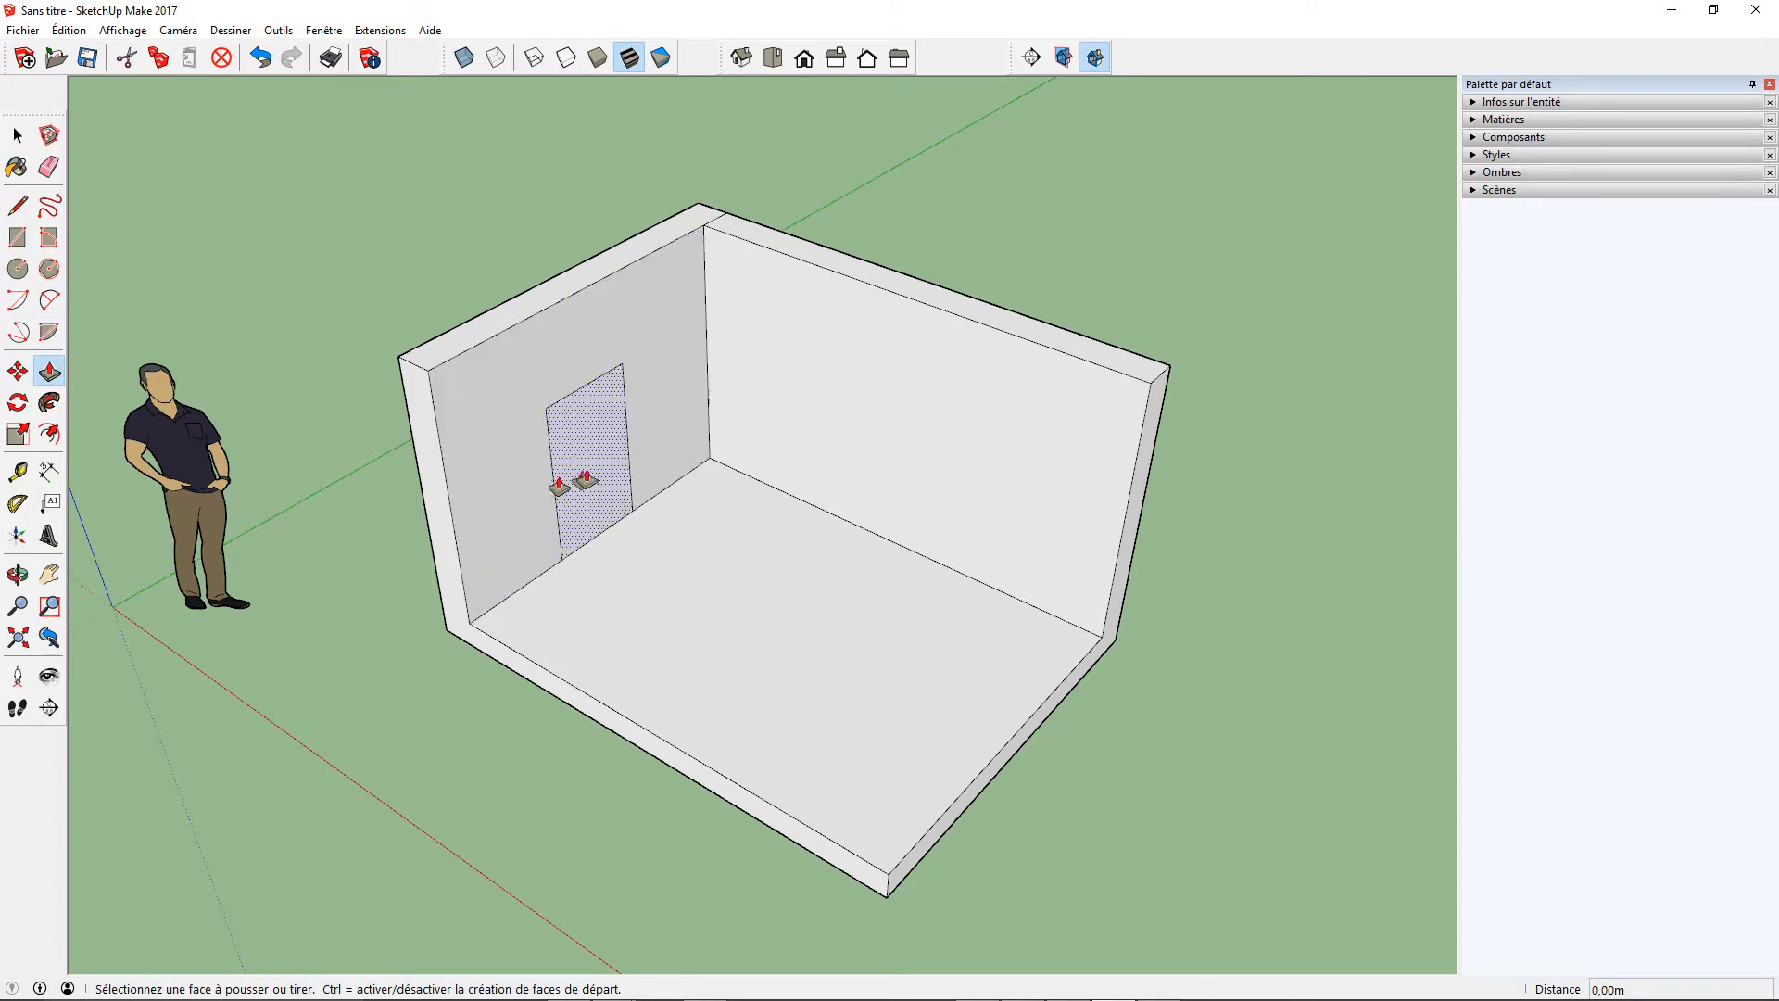
{"action": "left_click", "coordinate": [585, 479]}
{"action": "left_click", "coordinate": [624, 488]}
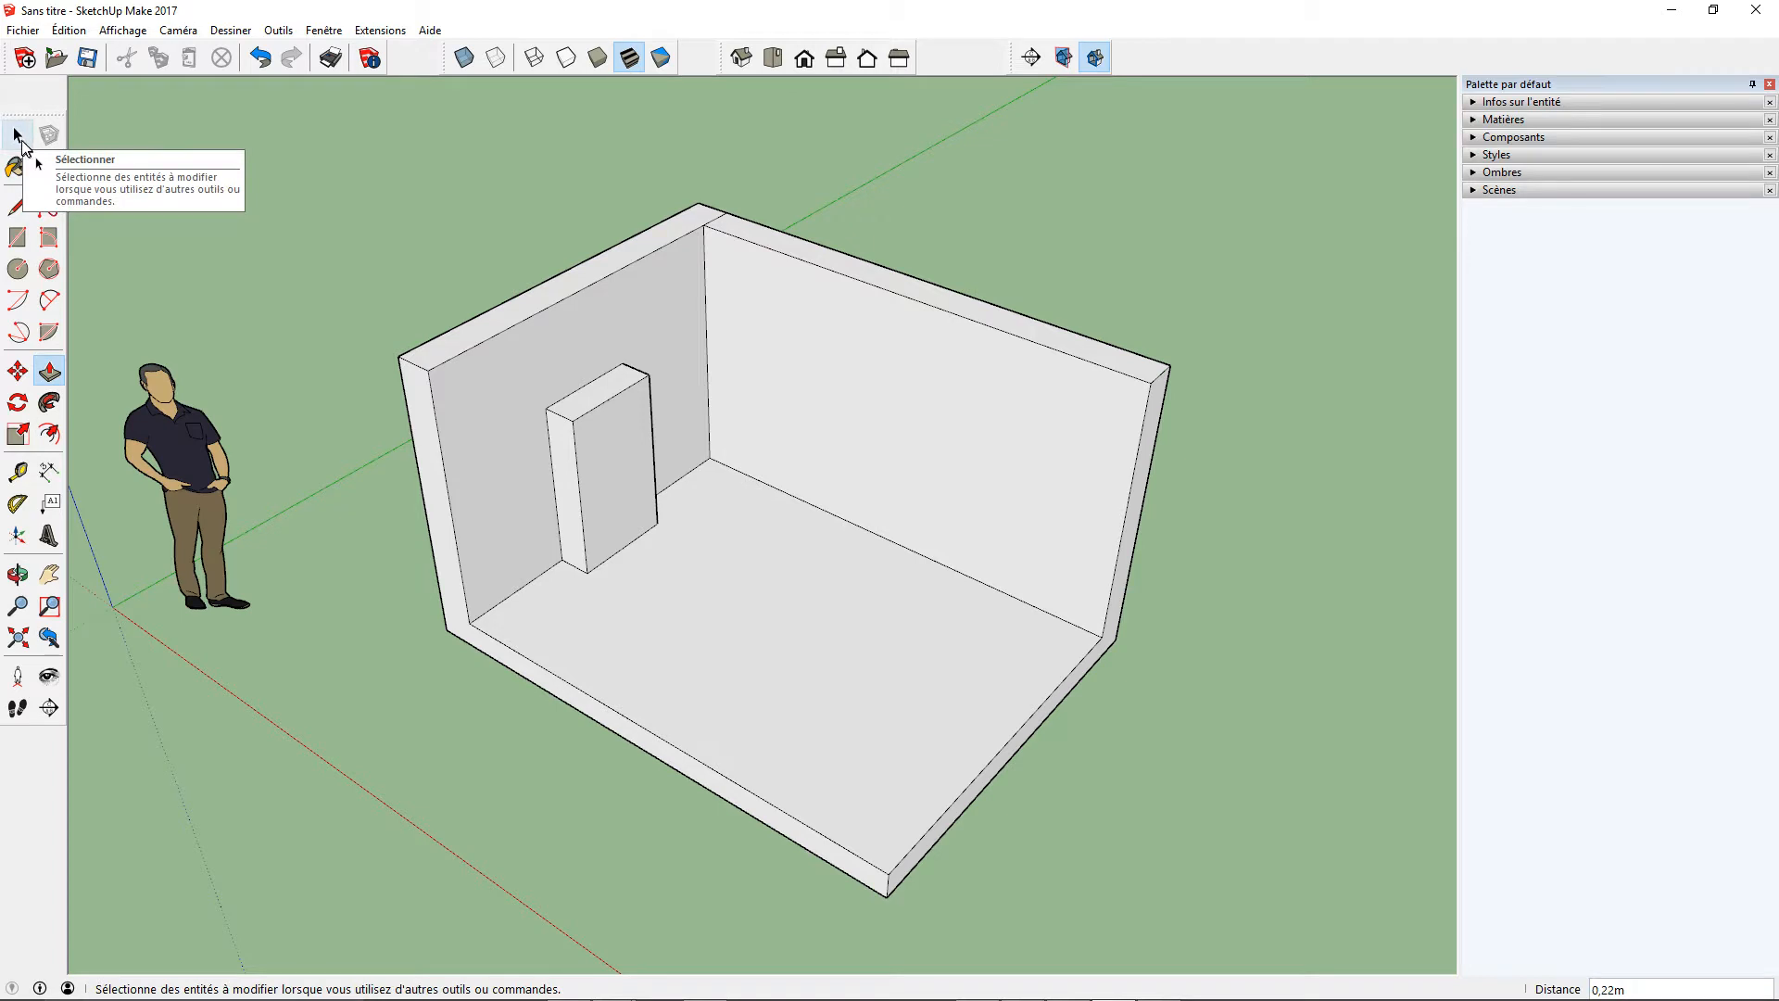
- Select all faces and edges of the door-shaped block and move it about 0.13 m along the wall toward the back corner
{"action": "left_click", "coordinate": [19, 137]}
{"action": "double_click", "coordinate": [600, 431]}
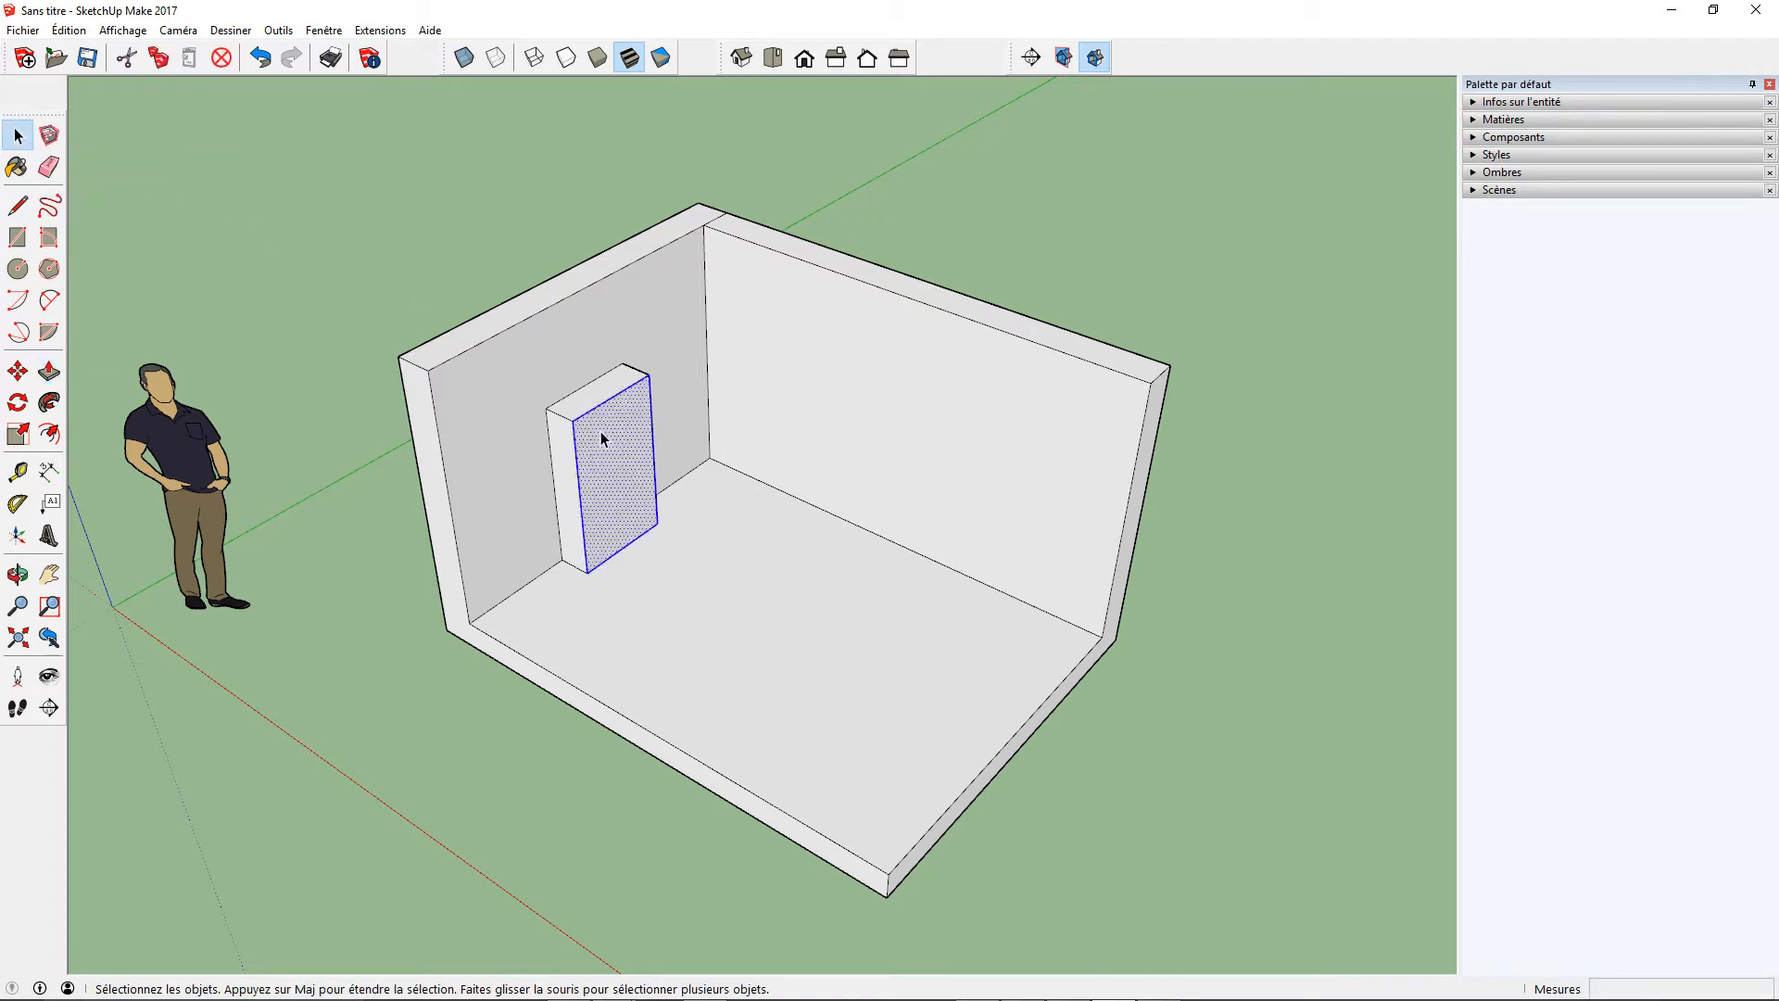
{"action": "left_click", "coordinate": [606, 594]}
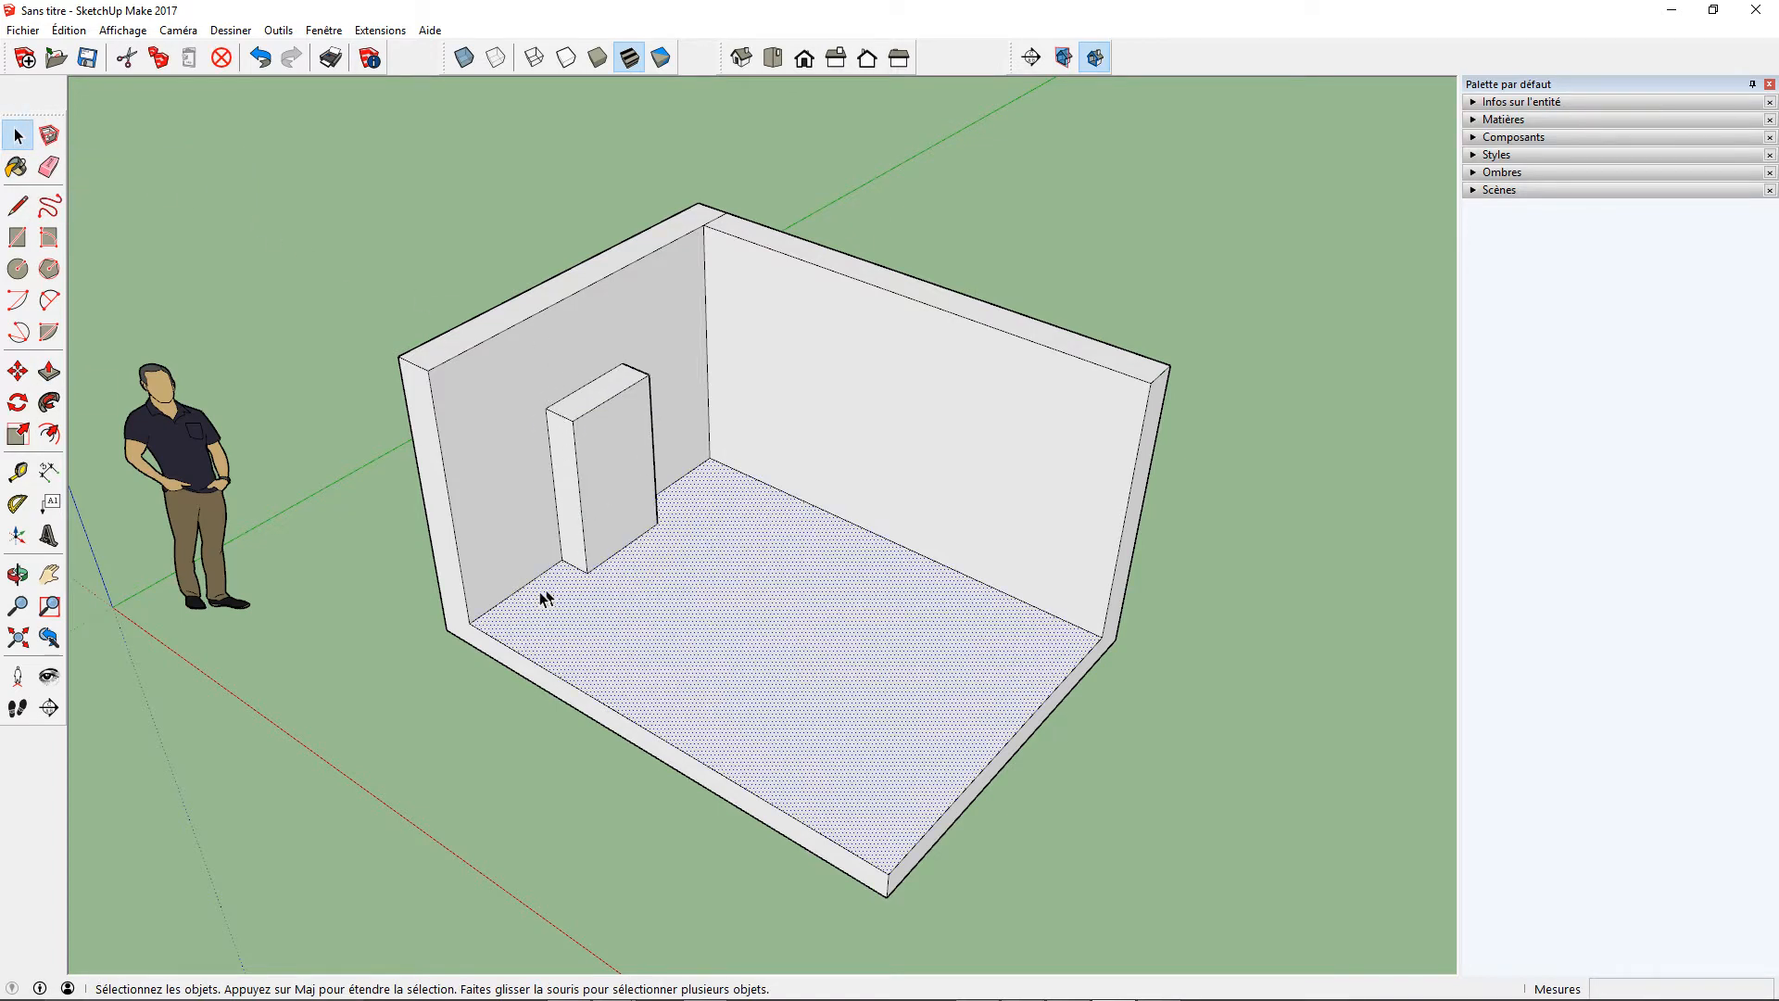
{"action": "left_click_drag", "start_coordinate": [541, 338], "coordinate": [637, 489]}
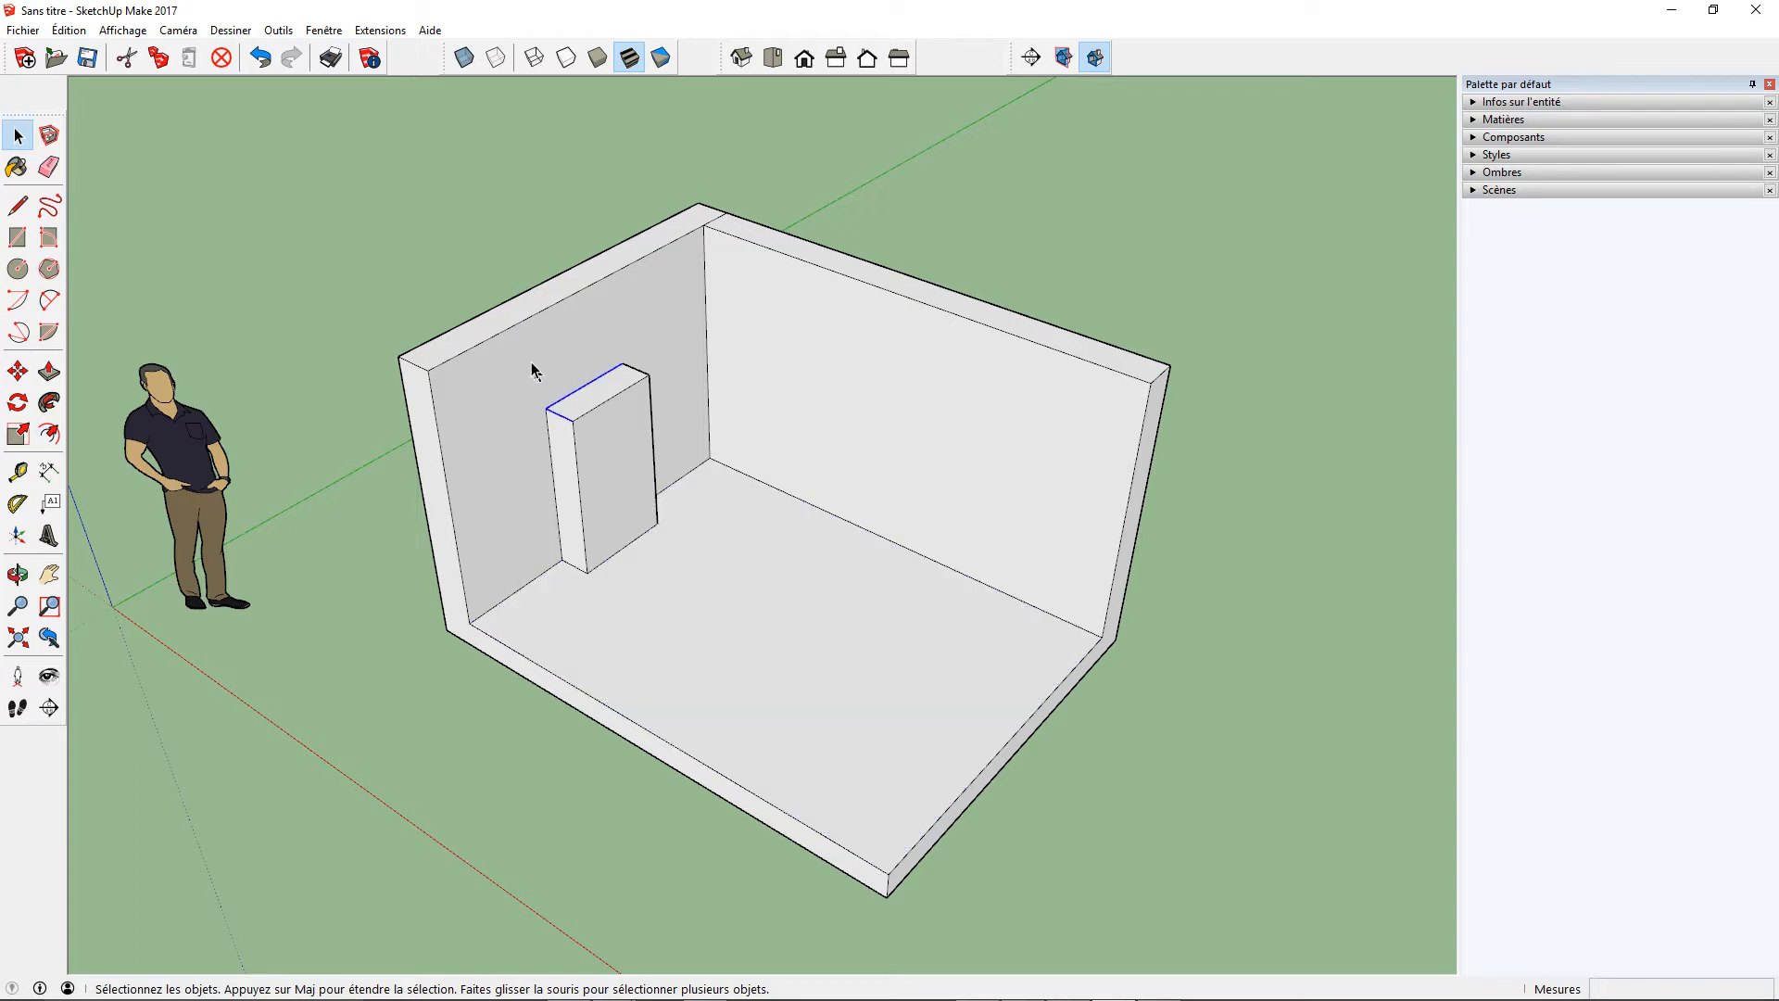
{"action": "left_click_drag", "start_coordinate": [556, 389], "coordinate": [695, 604]}
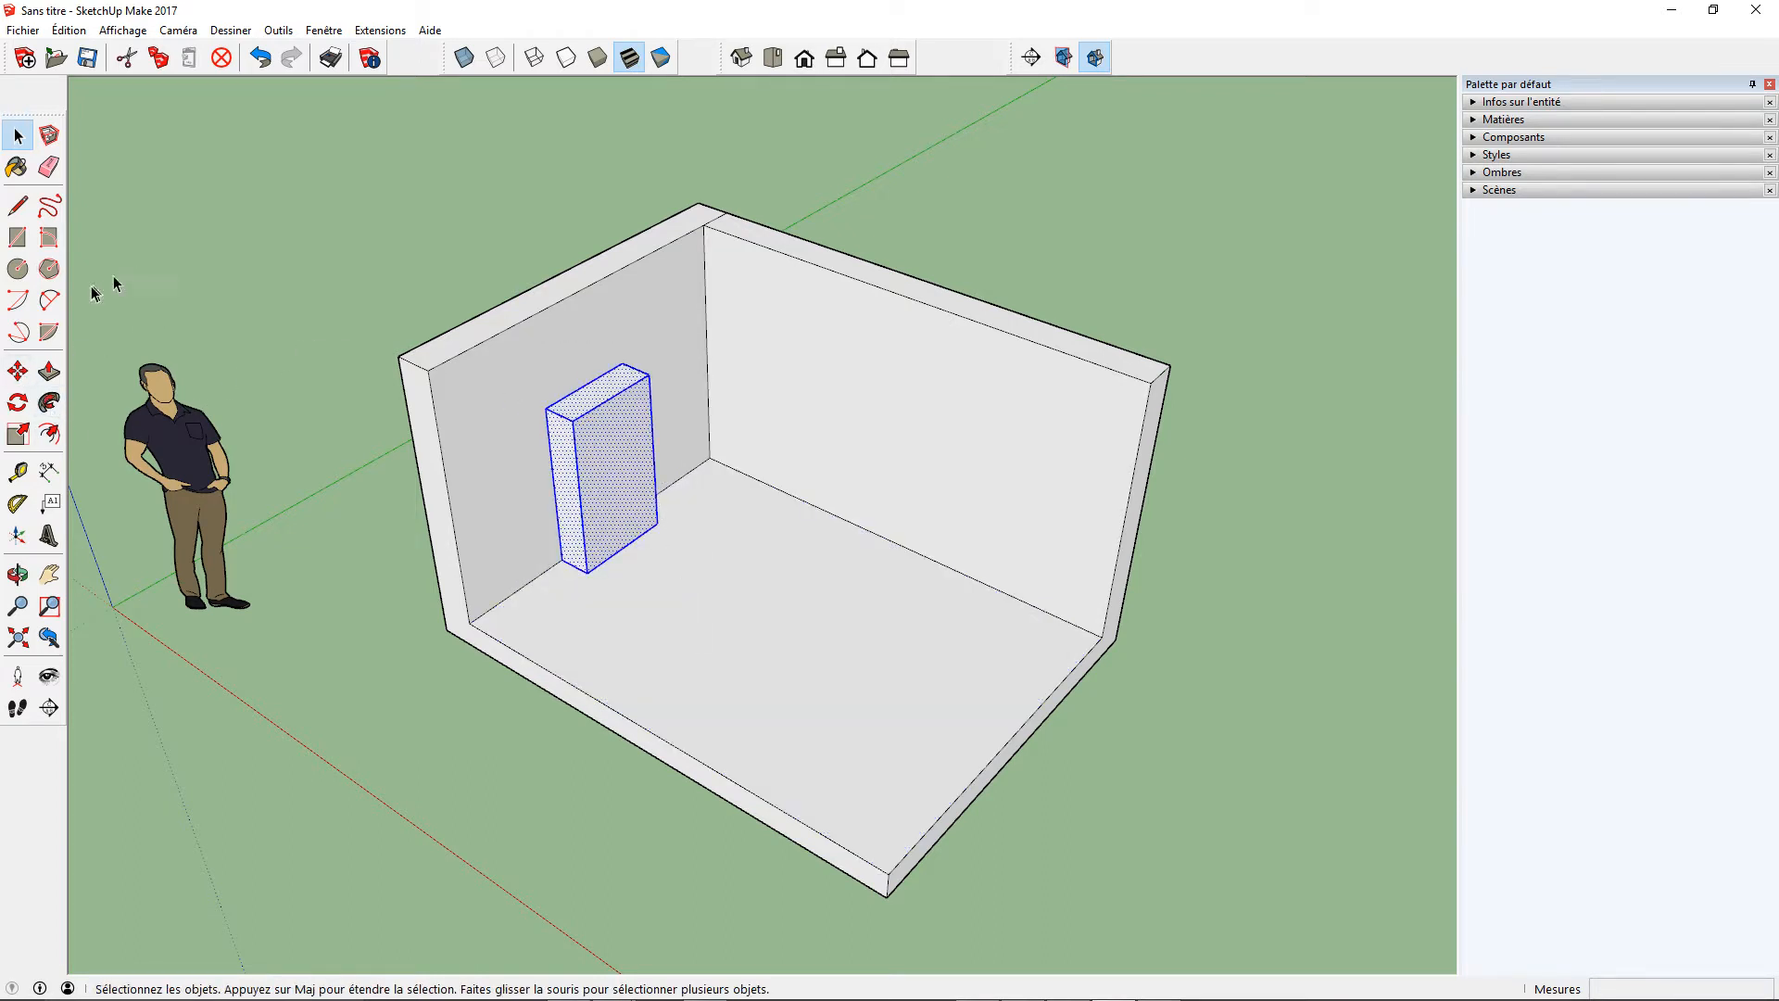
{"action": "left_click", "coordinate": [19, 371]}
{"action": "left_click", "coordinate": [621, 510]}
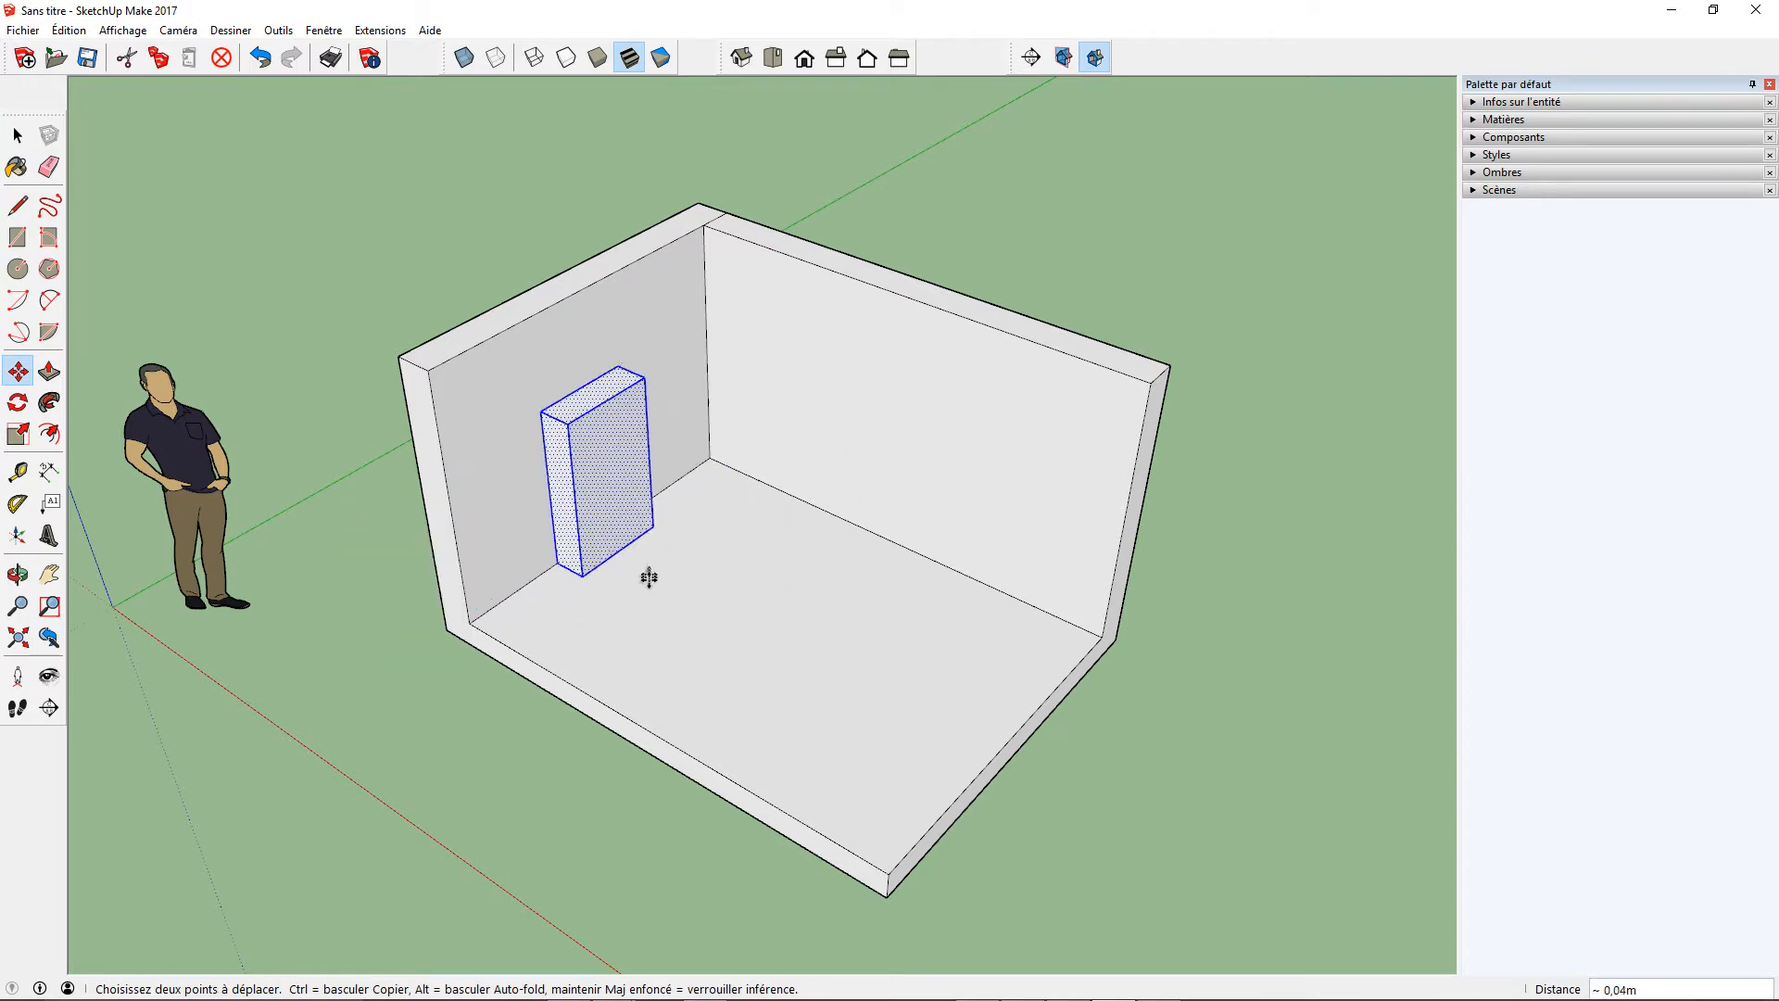
{"action": "left_click", "coordinate": [647, 520]}
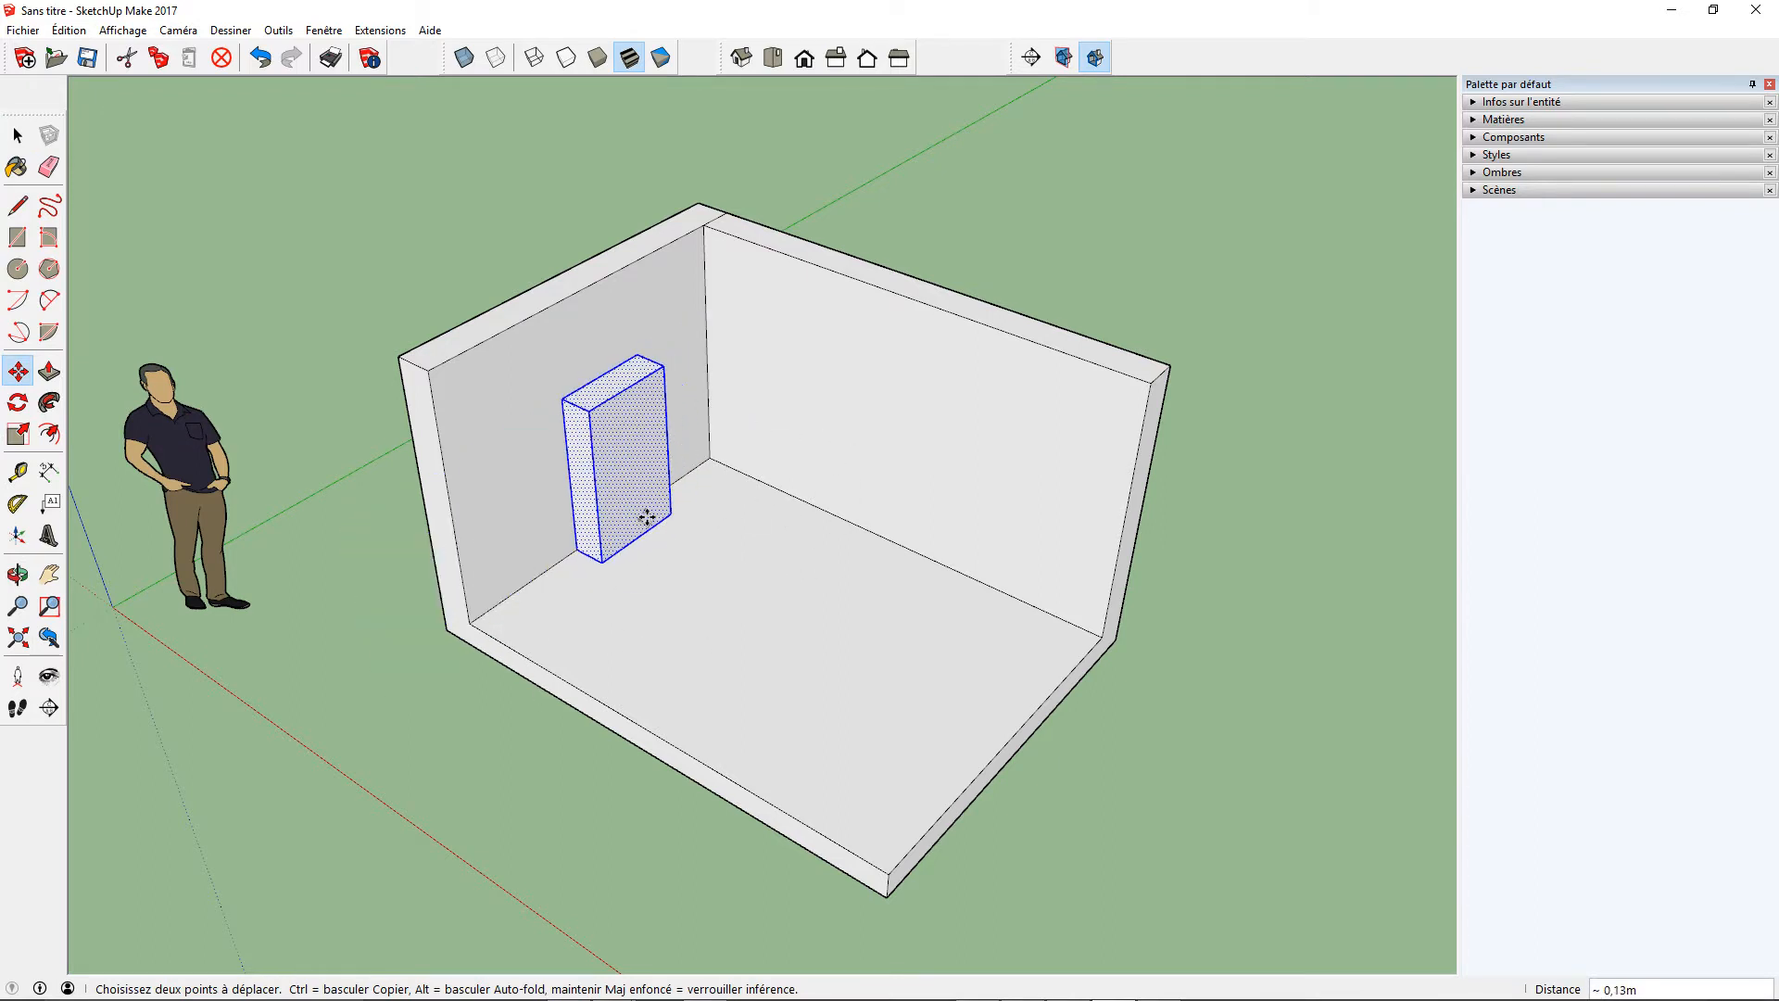
{"action": "left_click", "coordinate": [18, 137]}
{"action": "left_click", "coordinate": [182, 178]}
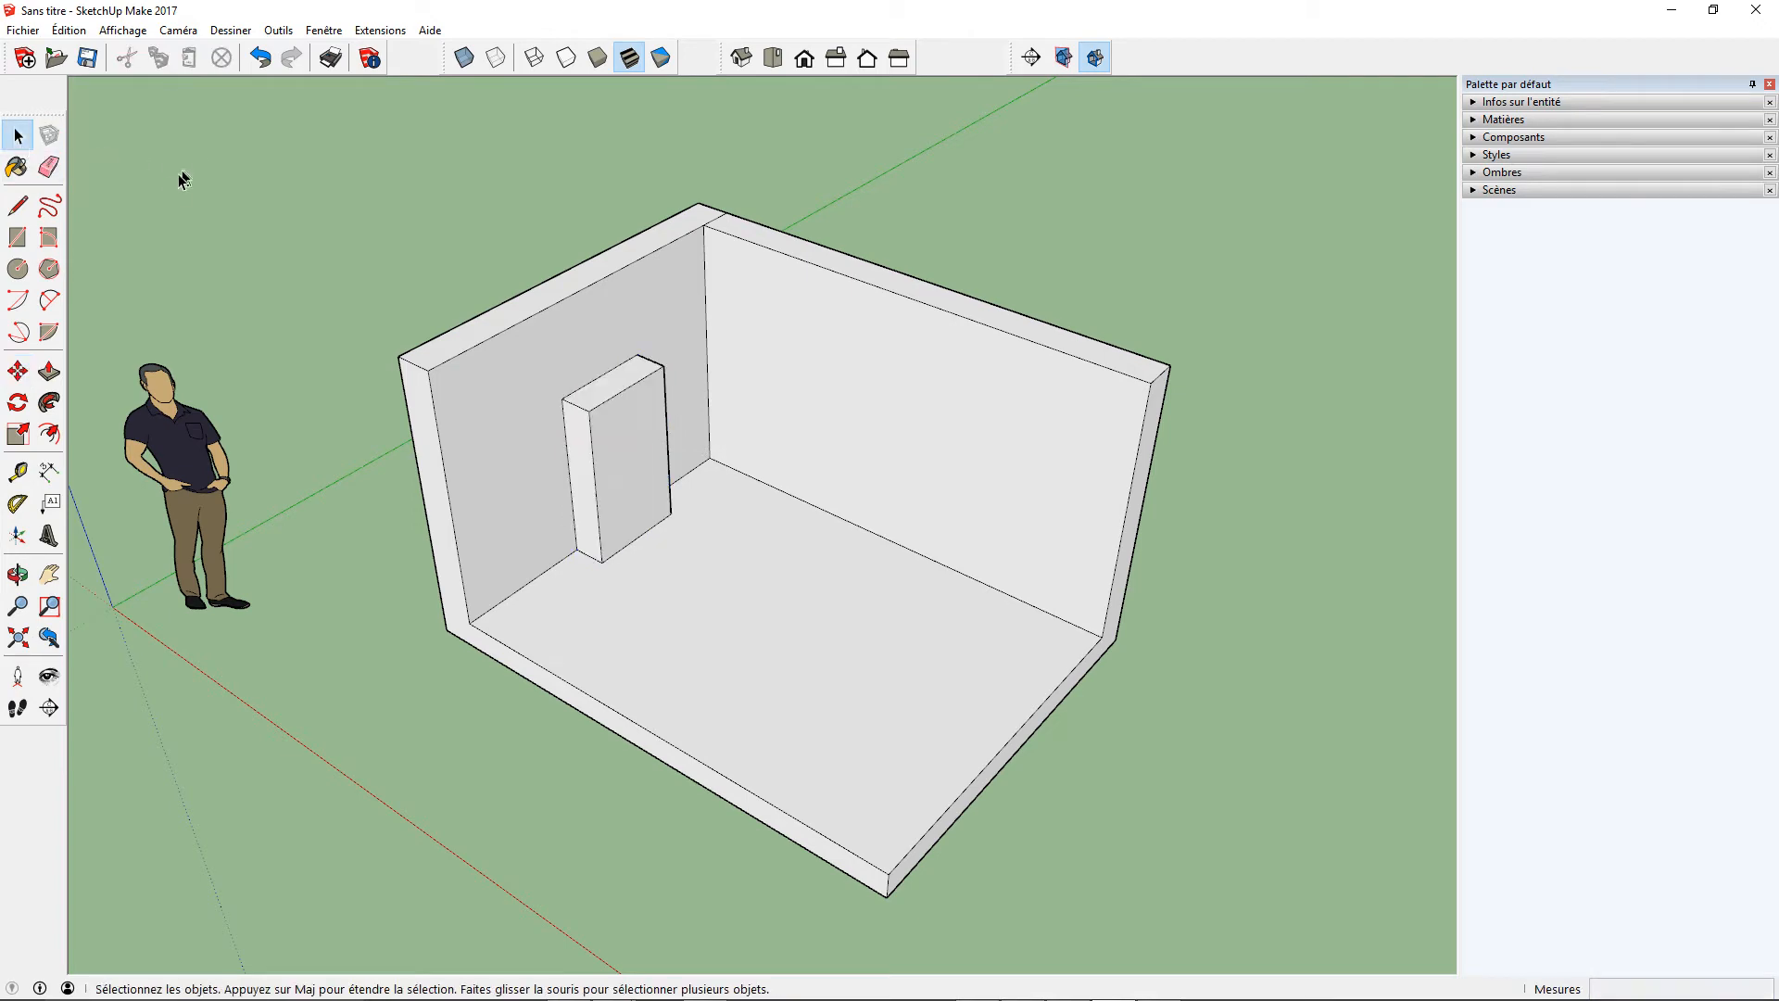
- Erase the lower outside edge of the first wall to open the model's underside and inspect its hollow interior
{"action": "mouse_move", "coordinate": [255, 258]}
{"action": "middle_mouse_down"}
{"action": "mouse_move", "coordinate": [497, 361]}
{"action": "mouse_move", "coordinate": [1041, 298]}
{"action": "mouse_move", "coordinate": [806, 405]}
{"action": "mouse_move", "coordinate": [1149, 110]}
{"action": "mouse_move", "coordinate": [726, 247]}
{"action": "middle_mouse_up"}
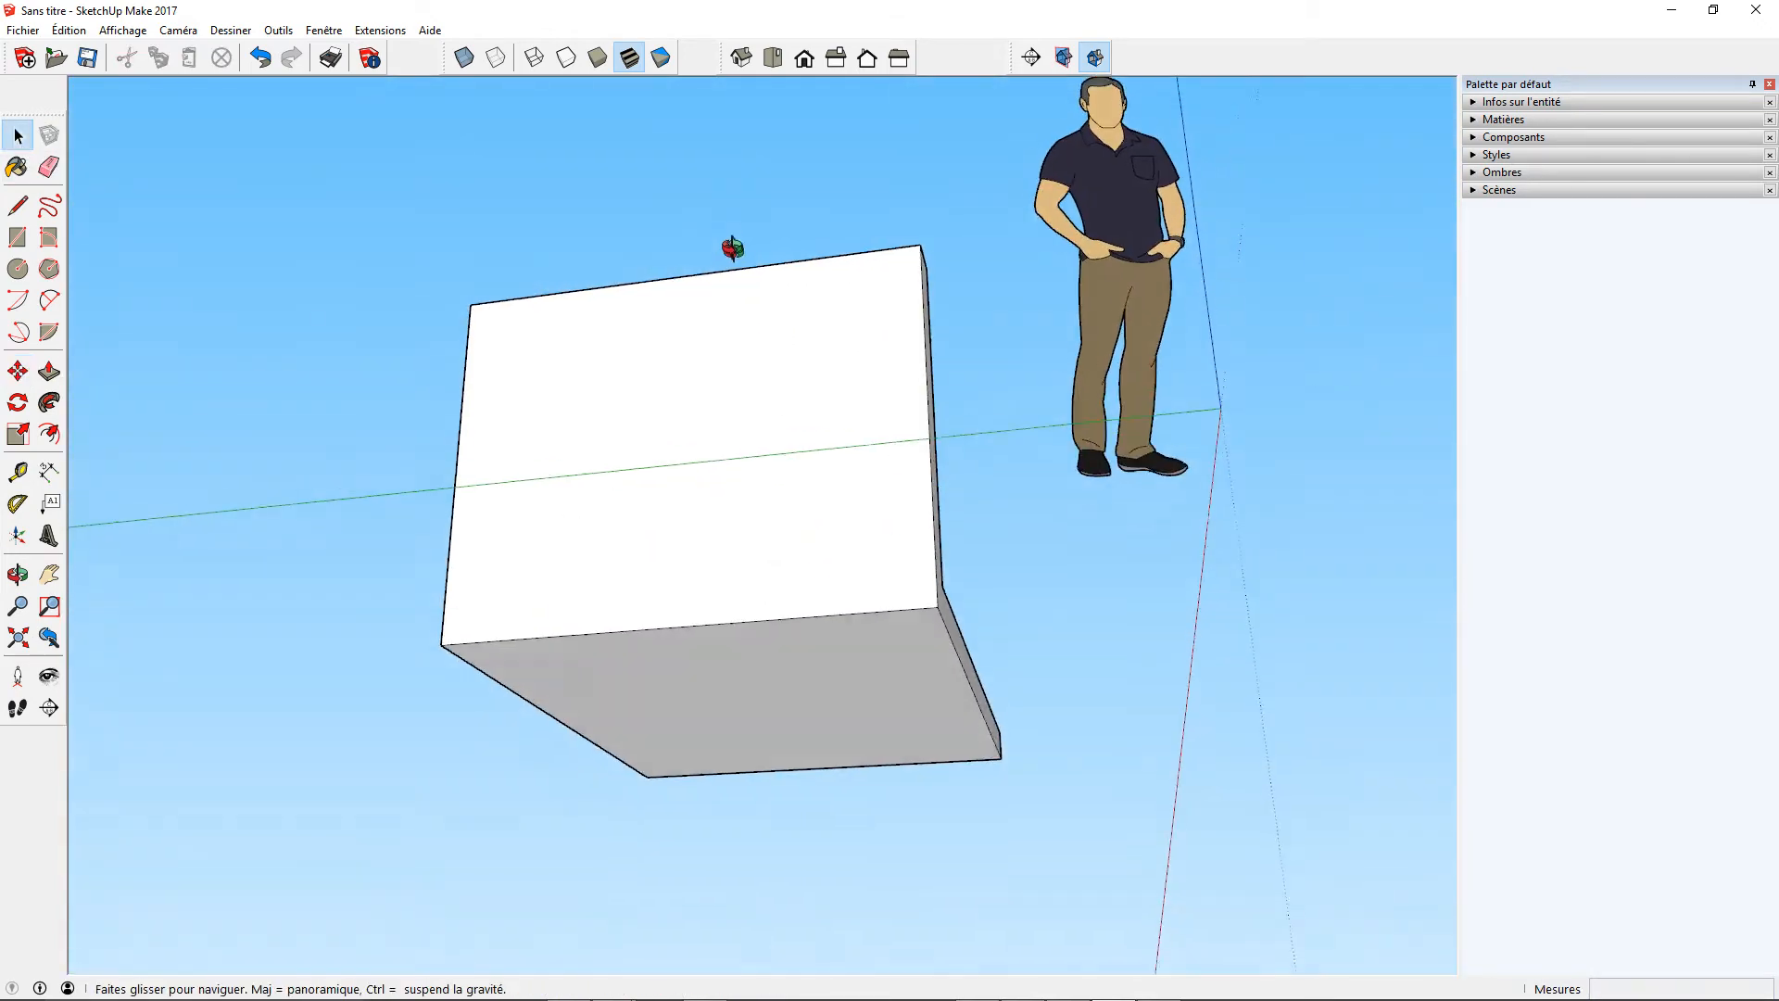
{"action": "left_click", "coordinate": [51, 168]}
{"action": "left_click", "coordinate": [572, 629]}
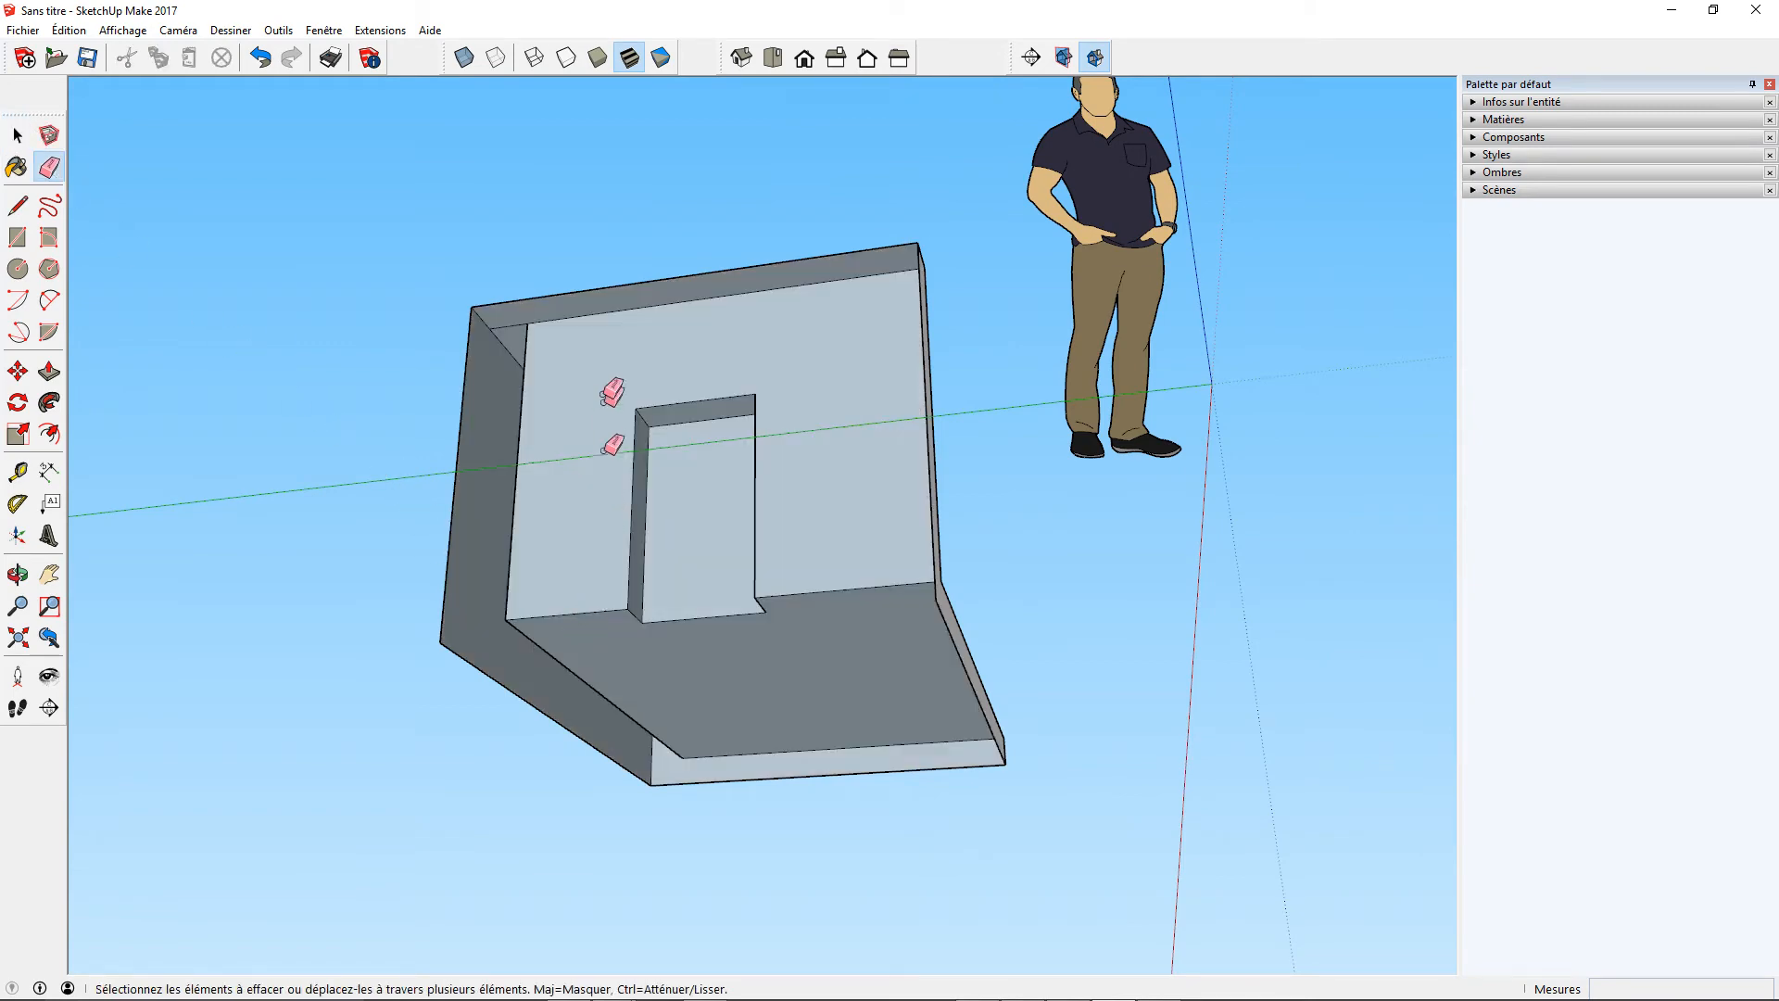
{"action": "middle_click_drag", "start_coordinate": [669, 611], "coordinate": [543, 424]}
{"action": "mouse_move", "coordinate": [457, 528]}
{"action": "middle_mouse_down"}
{"action": "mouse_move", "coordinate": [893, 516]}
{"action": "mouse_move", "coordinate": [1195, 643]}
{"action": "mouse_move", "coordinate": [949, 741]}
{"action": "mouse_move", "coordinate": [556, 778]}
{"action": "mouse_move", "coordinate": [544, 647]}
{"action": "mouse_move", "coordinate": [169, 798]}
{"action": "mouse_move", "coordinate": [246, 602]}
{"action": "middle_mouse_up"}
{"action": "scroll", "coordinate": [249, 598], "scroll_direction": "down", "scroll_amount": 2}
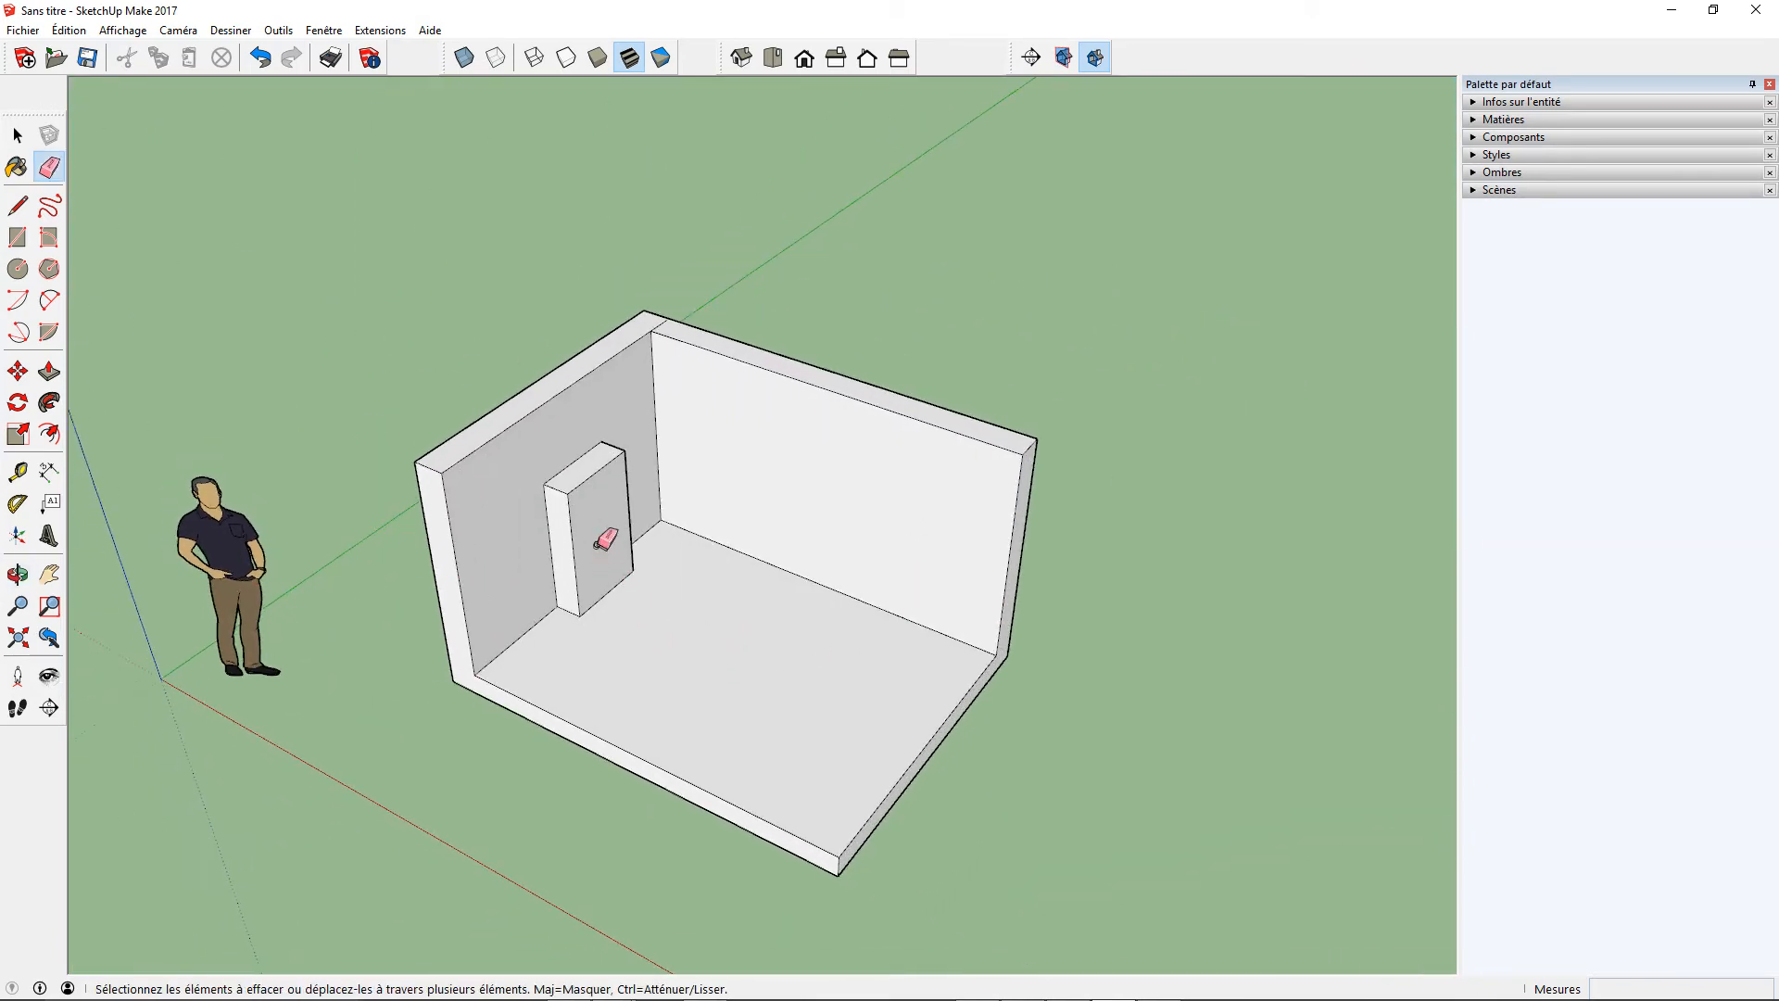
- Select the entire slab with its walls and block and delete it, keeping the human figure
{"action": "left_click", "coordinate": [18, 135]}
{"action": "left_click_drag", "start_coordinate": [353, 207], "coordinate": [1148, 903]}
{"action": "key", "text": "Delete"}
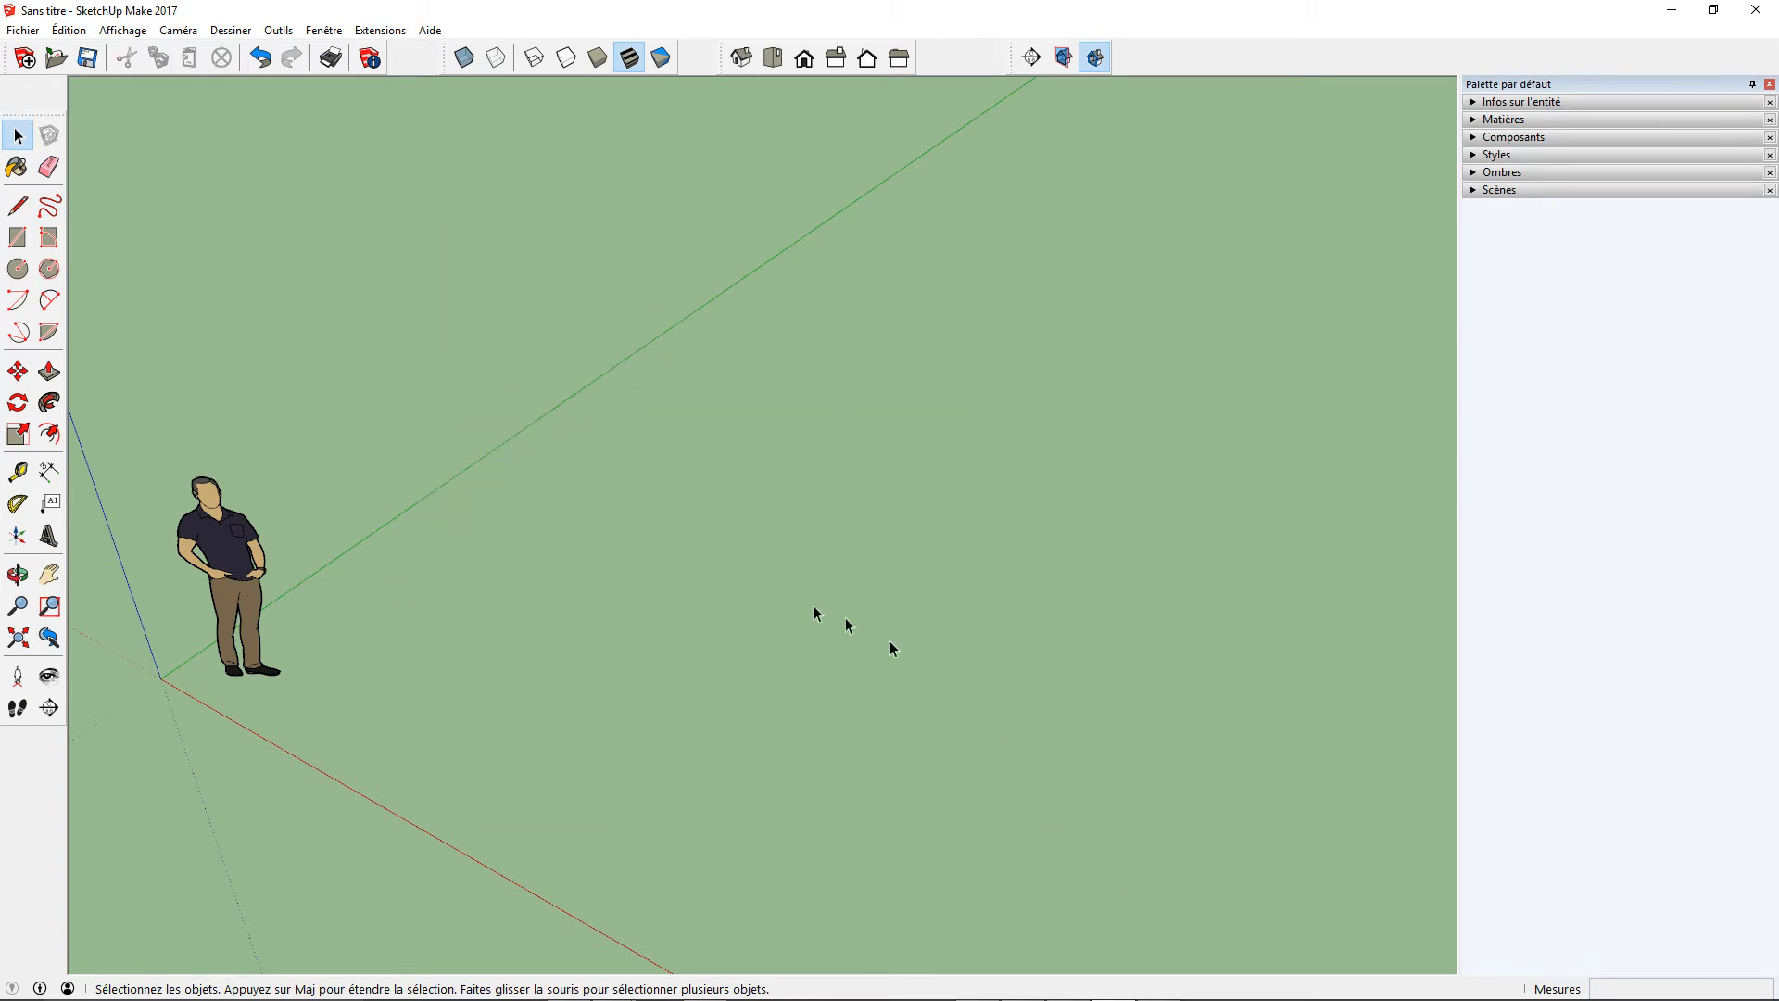
- Draw a 6 m by 4 m rectangle on the ground beside the figure
{"action": "left_click", "coordinate": [18, 239]}
{"action": "scroll", "coordinate": [362, 445], "scroll_direction": "down", "scroll_amount": 2}
{"action": "left_click", "coordinate": [439, 613]}
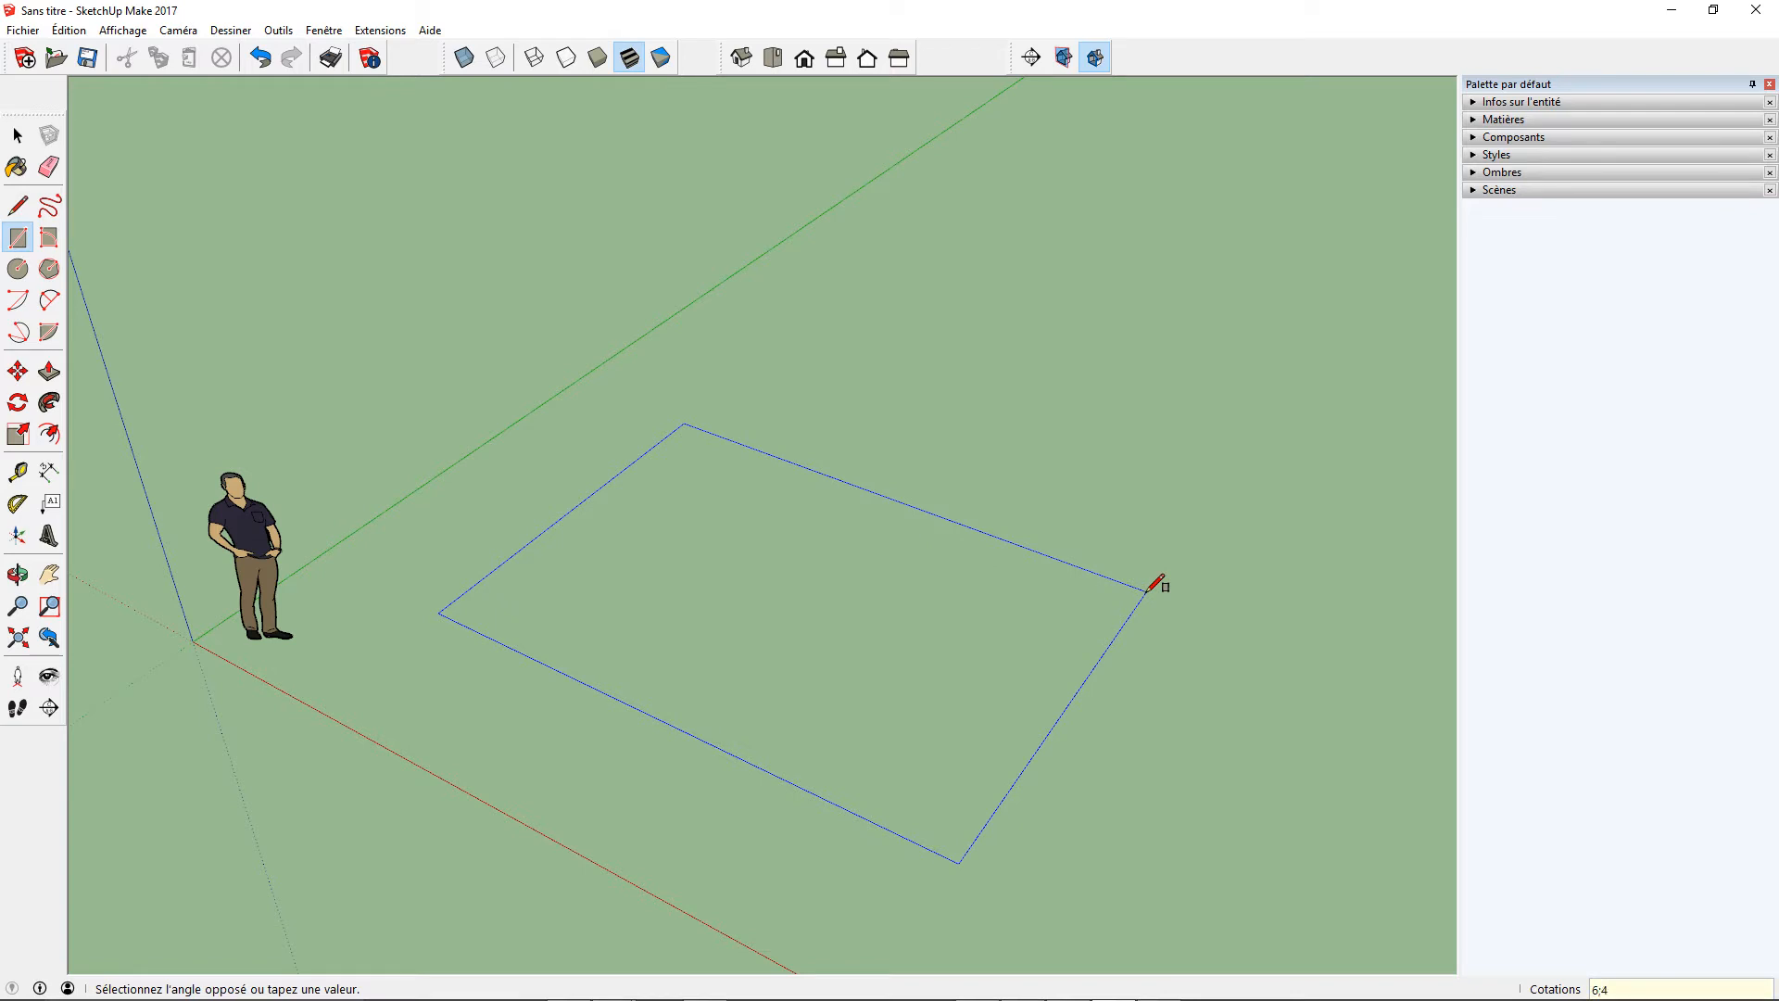
{"action": "key", "text": "Return"}
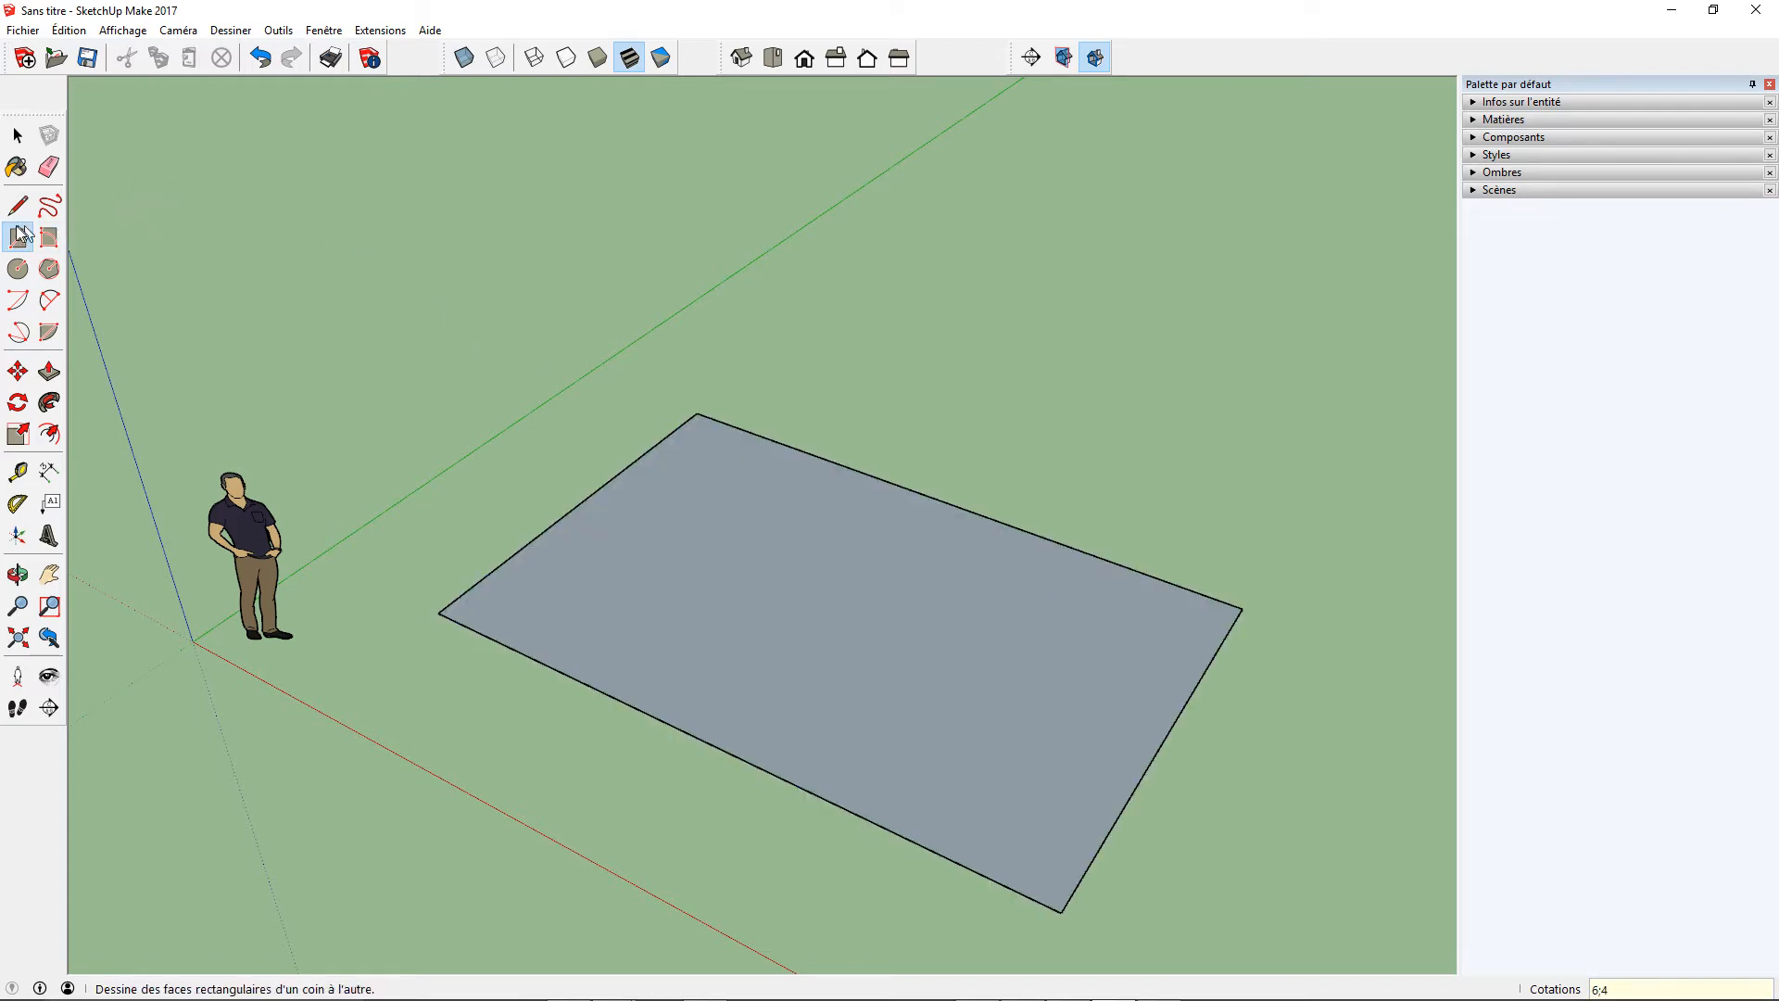
- Extrude the ground rectangle upward 0.3 m with Push/Pull to form the floor slab
{"action": "left_click", "coordinate": [49, 372]}
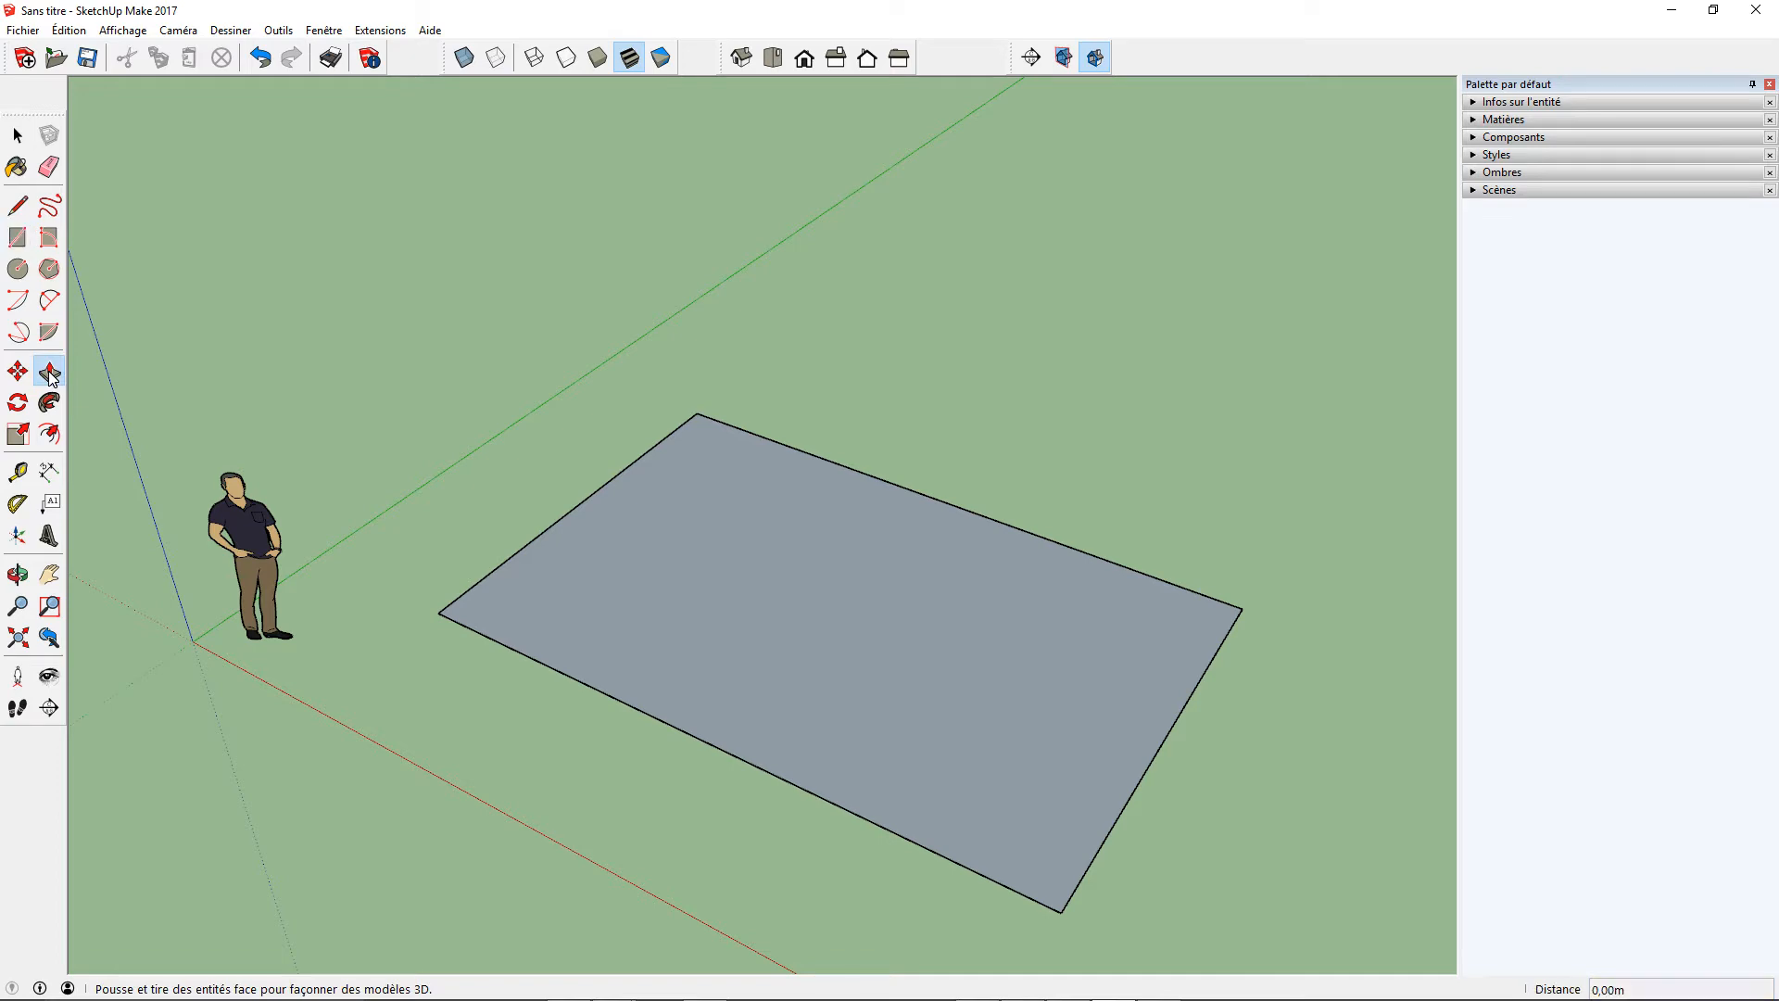
{"action": "left_click", "coordinate": [619, 563]}
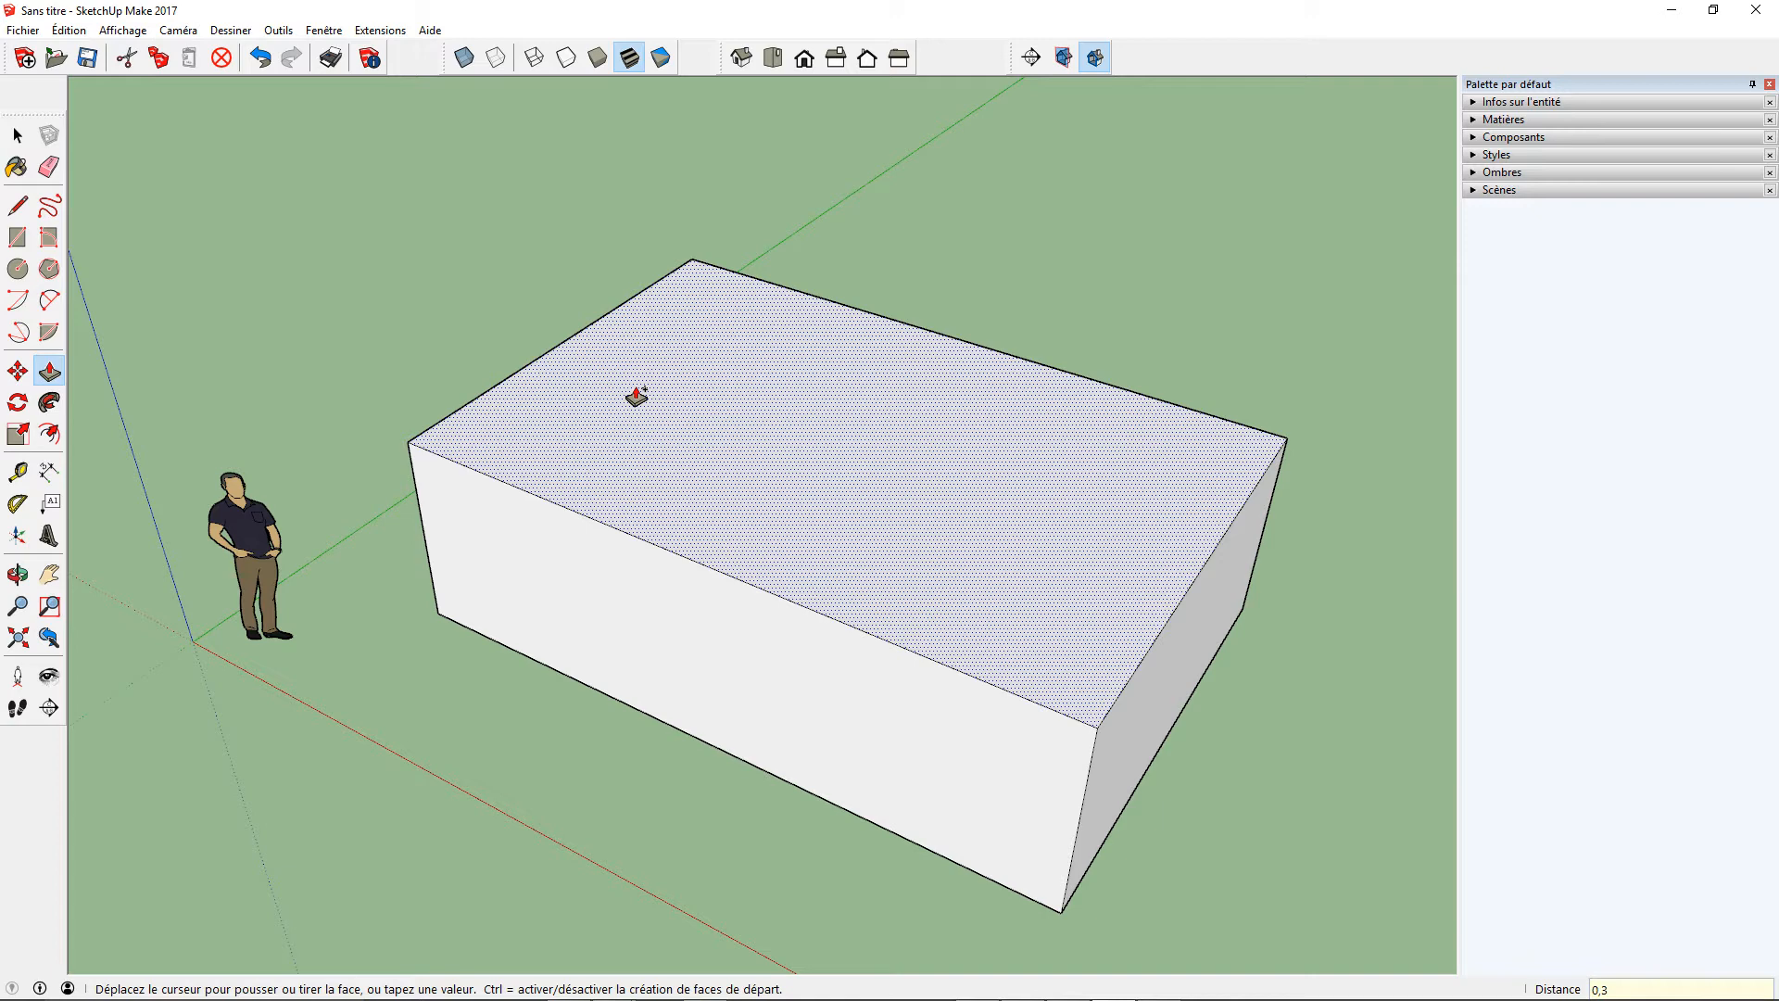
{"action": "type", "text": "0,3"}
{"action": "key", "text": "Return"}
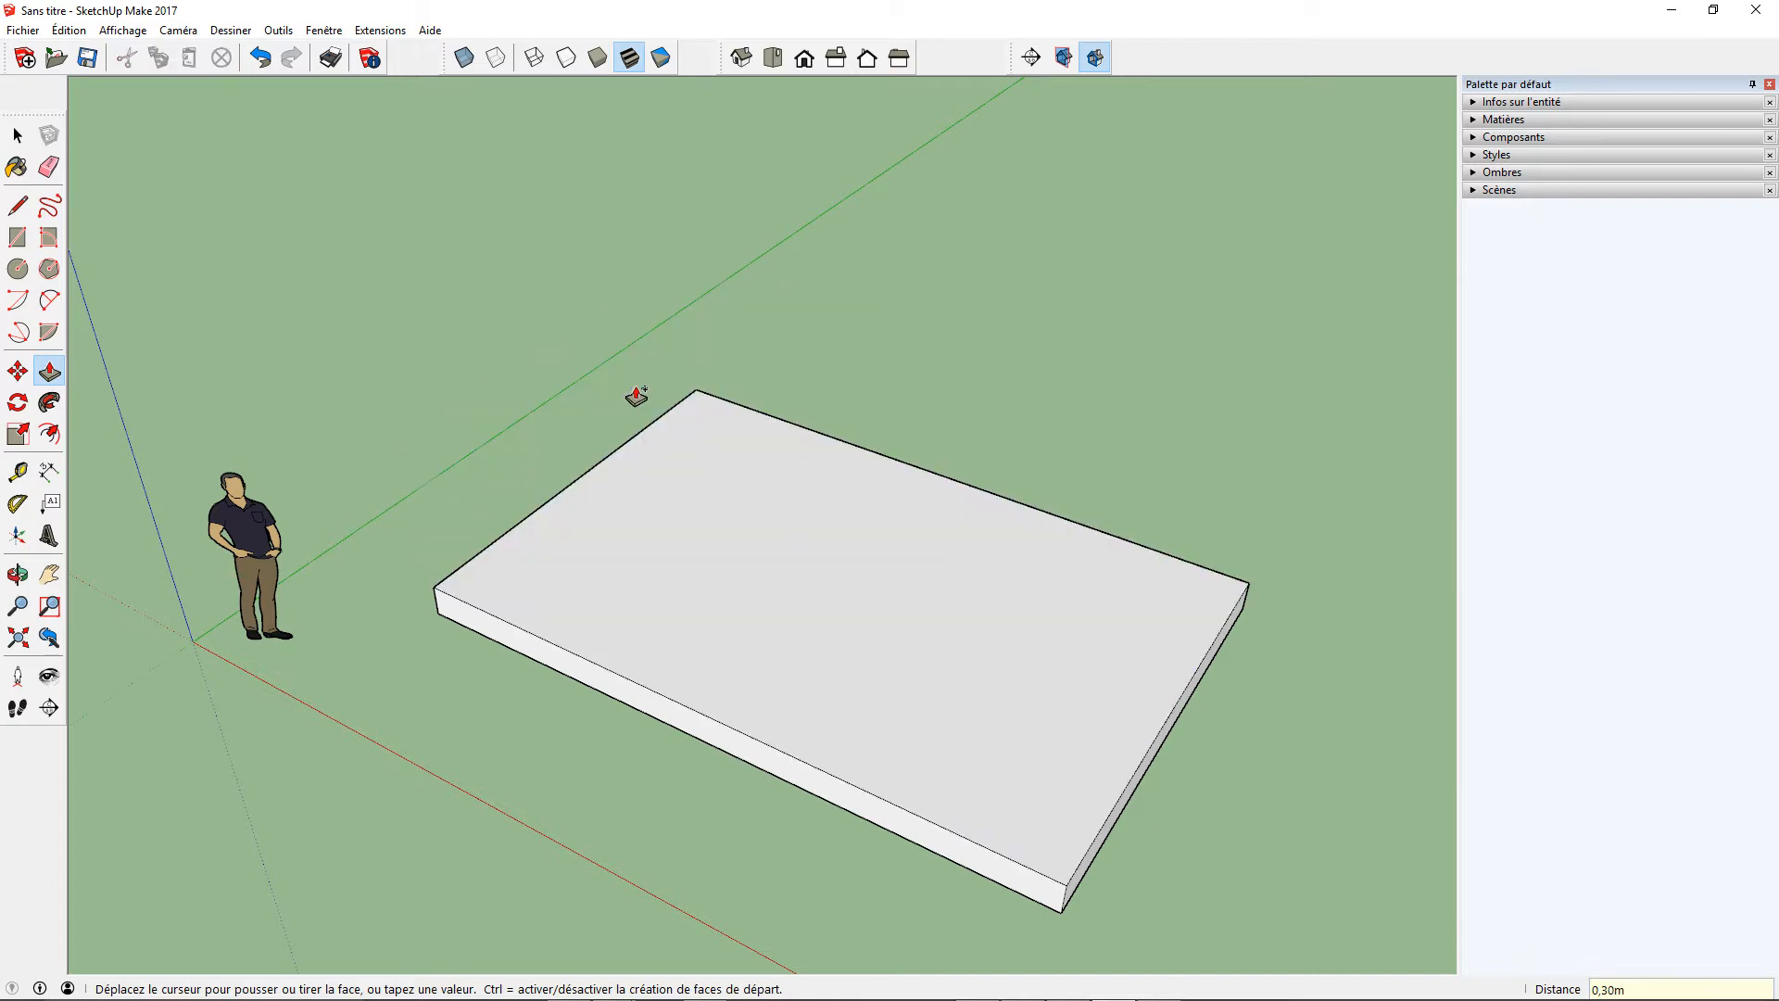
- Select the entire slab with all its faces and edges and turn it into a component named Dalle
{"action": "scroll", "coordinate": [593, 564], "scroll_direction": "down", "scroll_amount": 2}
{"action": "middle_click_drag", "start_coordinate": [592, 565], "coordinate": [598, 575]}
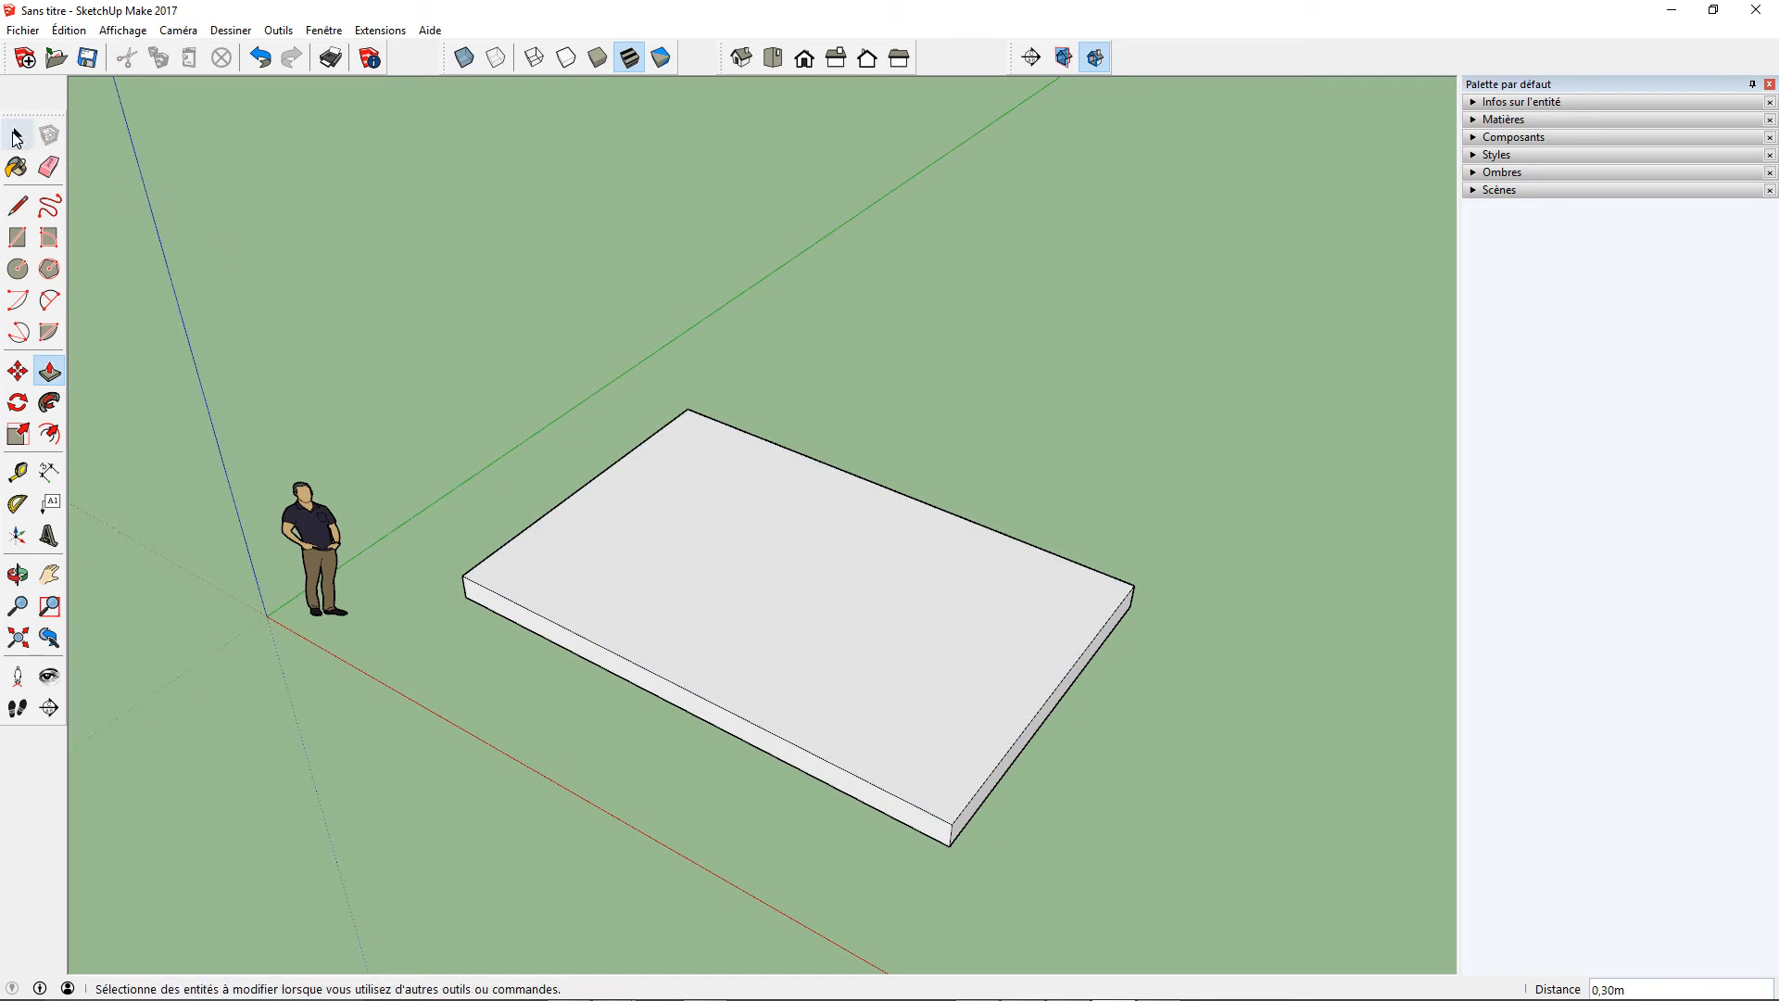
{"action": "left_click", "coordinate": [16, 137]}
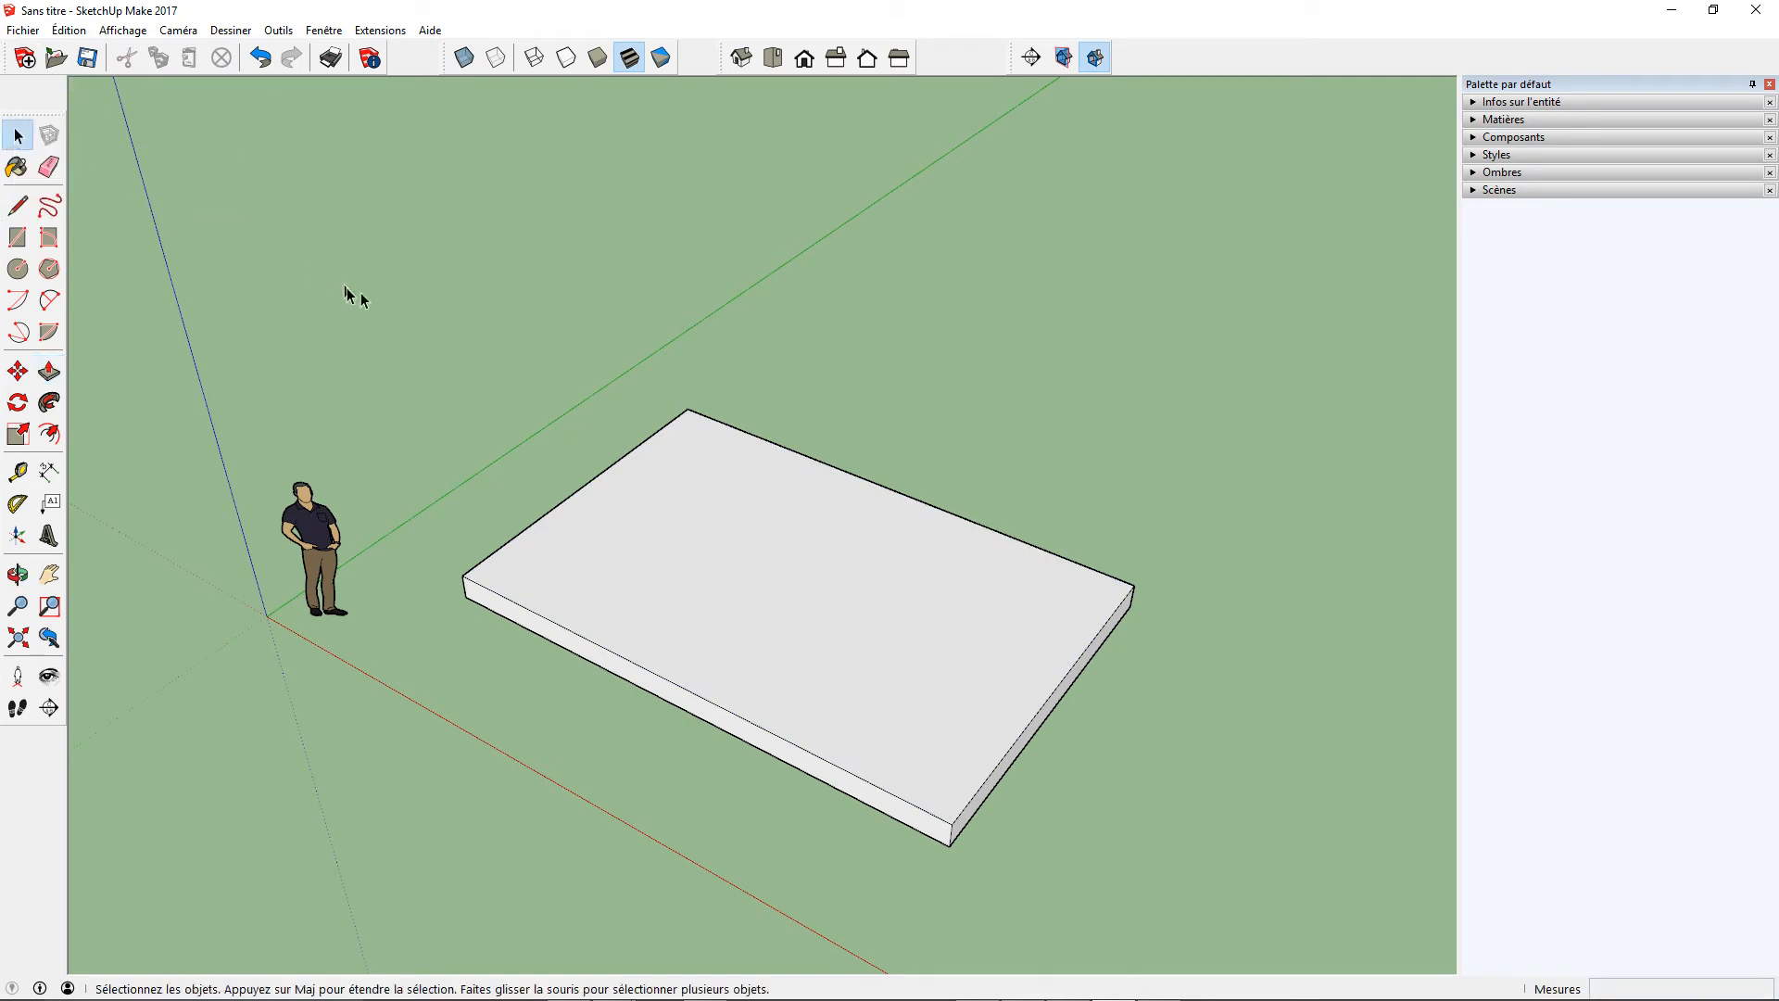
{"action": "triple_click", "coordinate": [637, 585]}
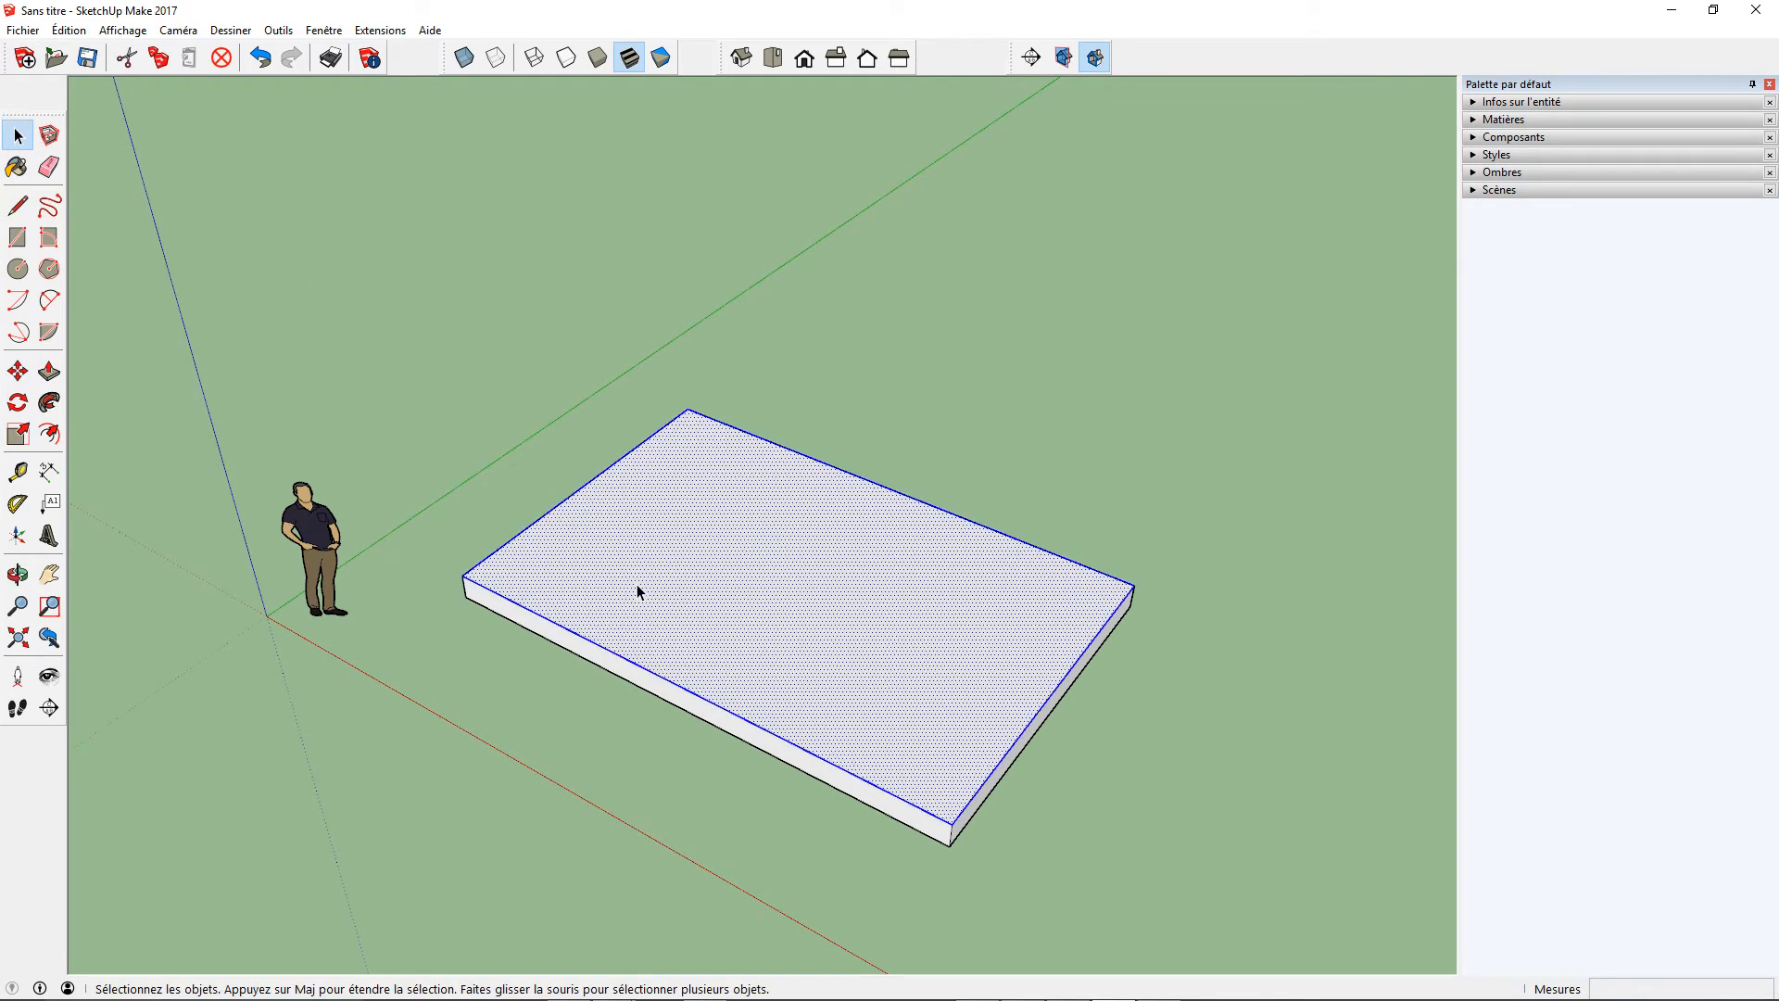
{"action": "left_click", "coordinate": [1009, 451]}
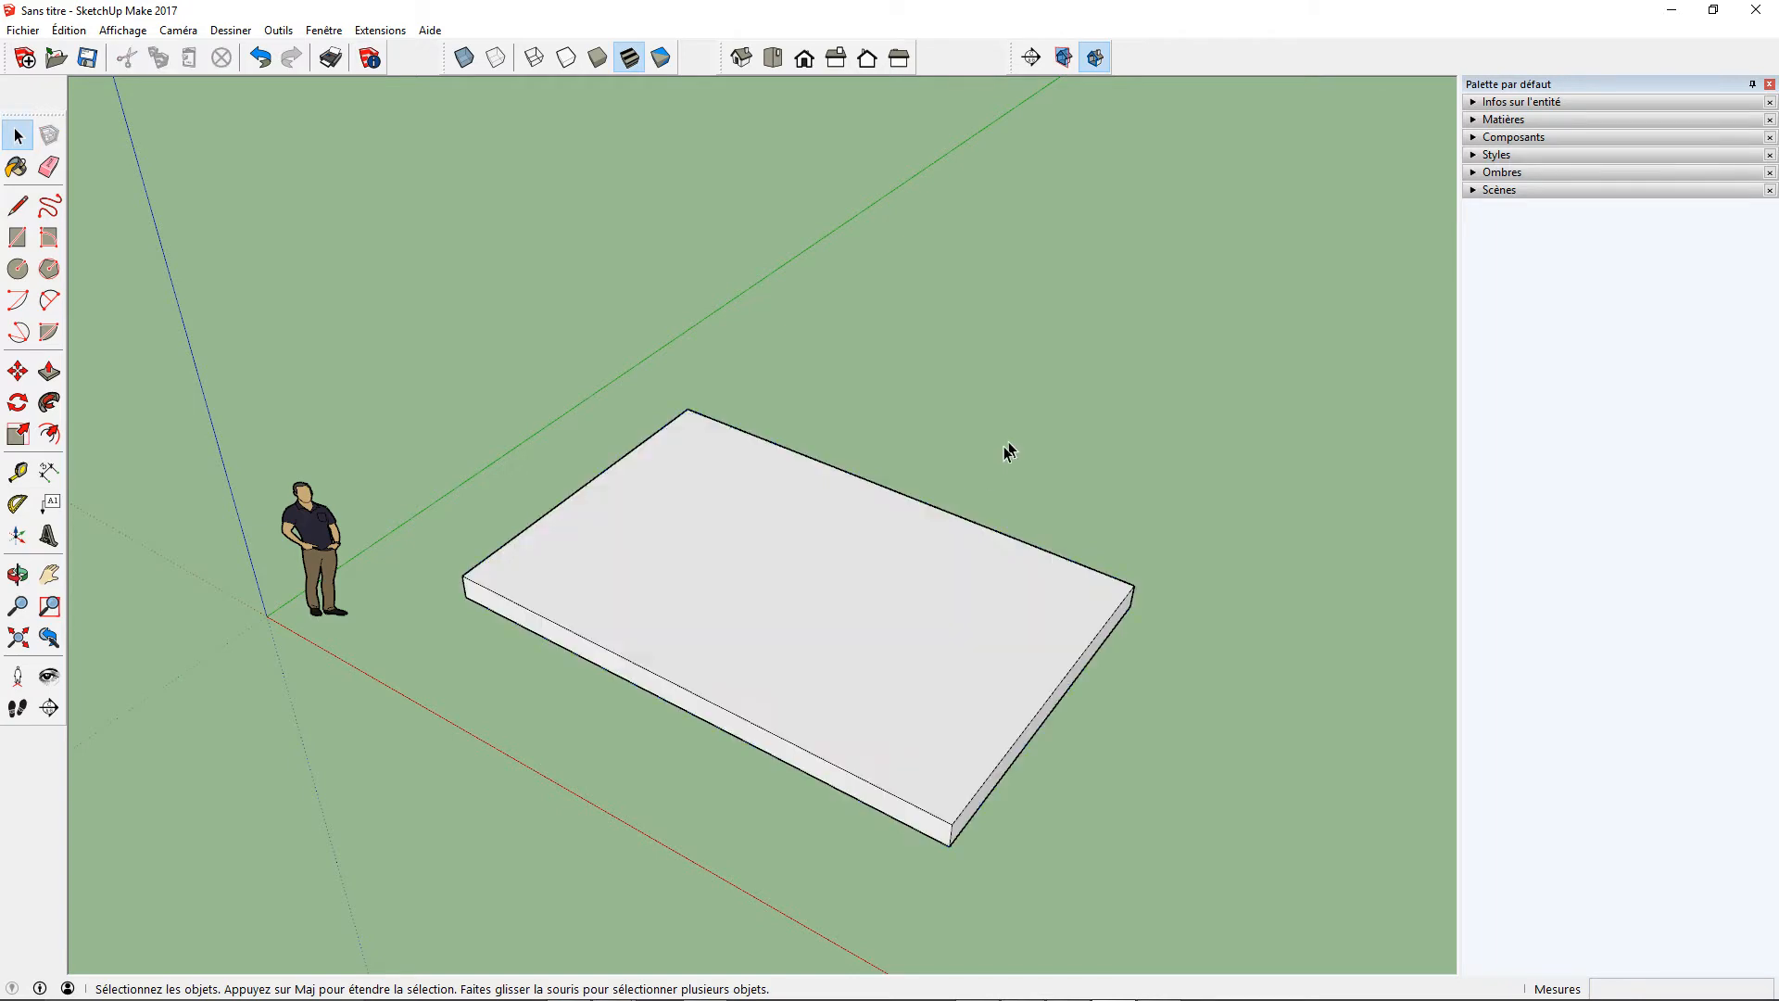
{"action": "triple_click", "coordinate": [800, 561]}
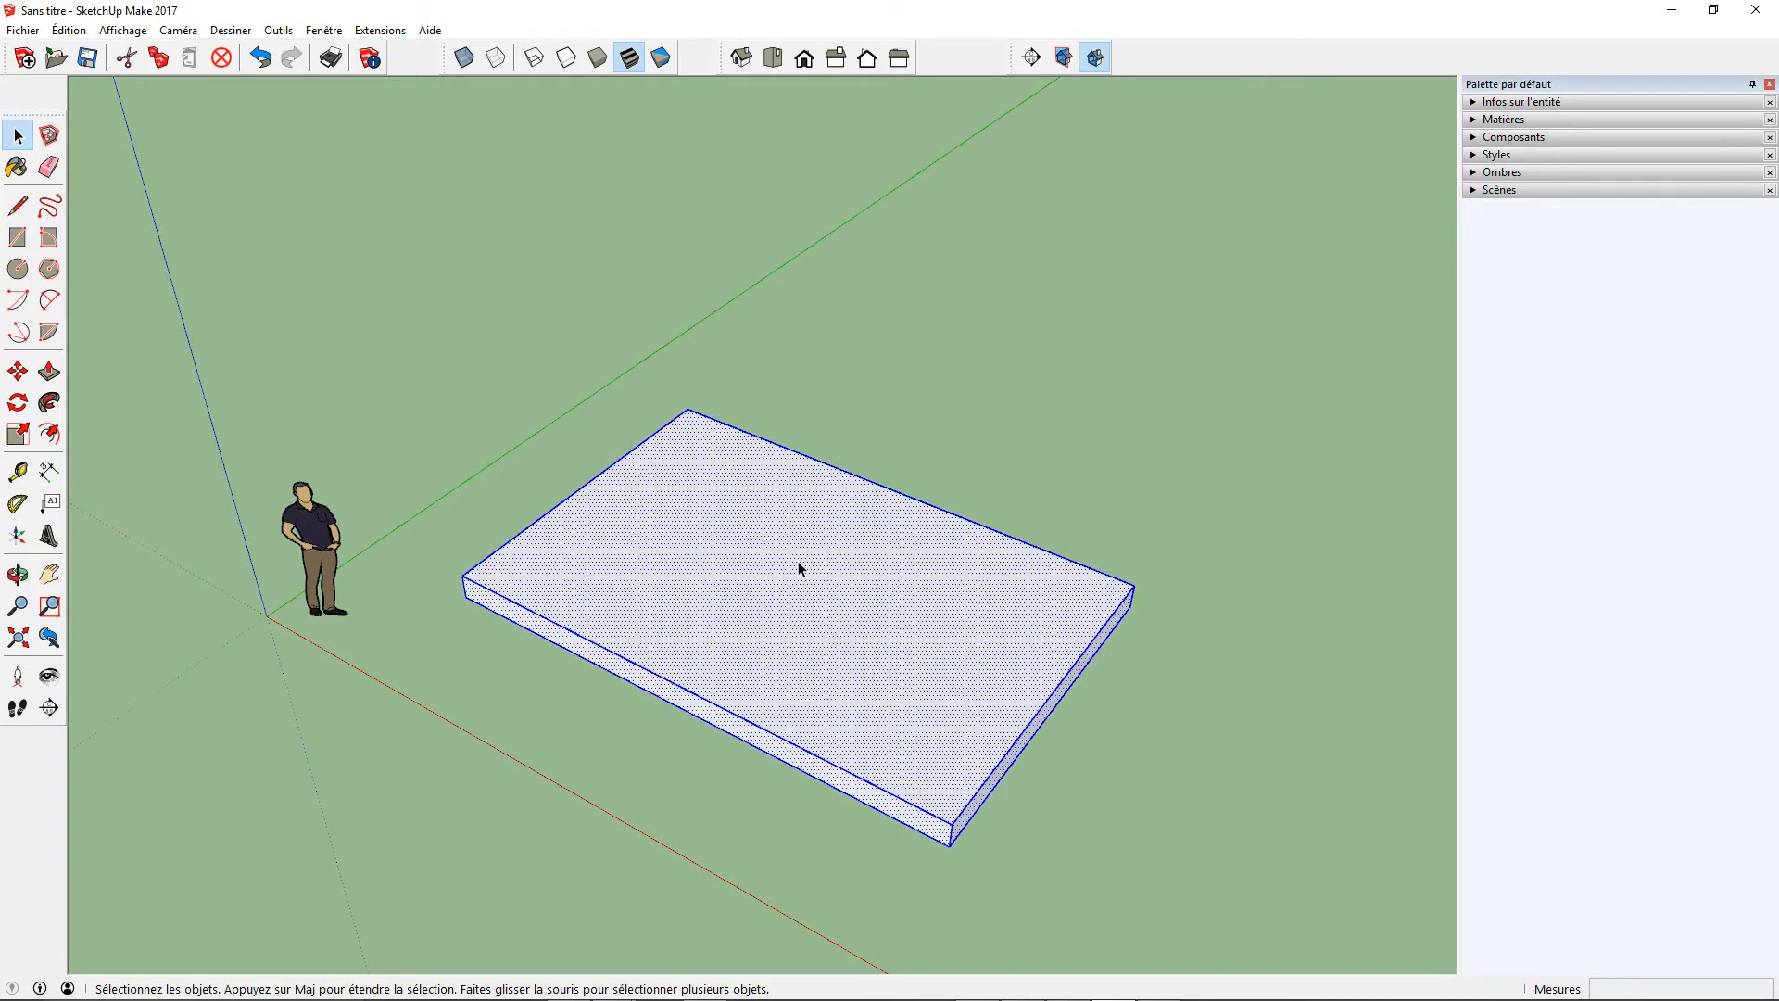
{"action": "middle_click_drag", "start_coordinate": [827, 715], "coordinate": [755, 509]}
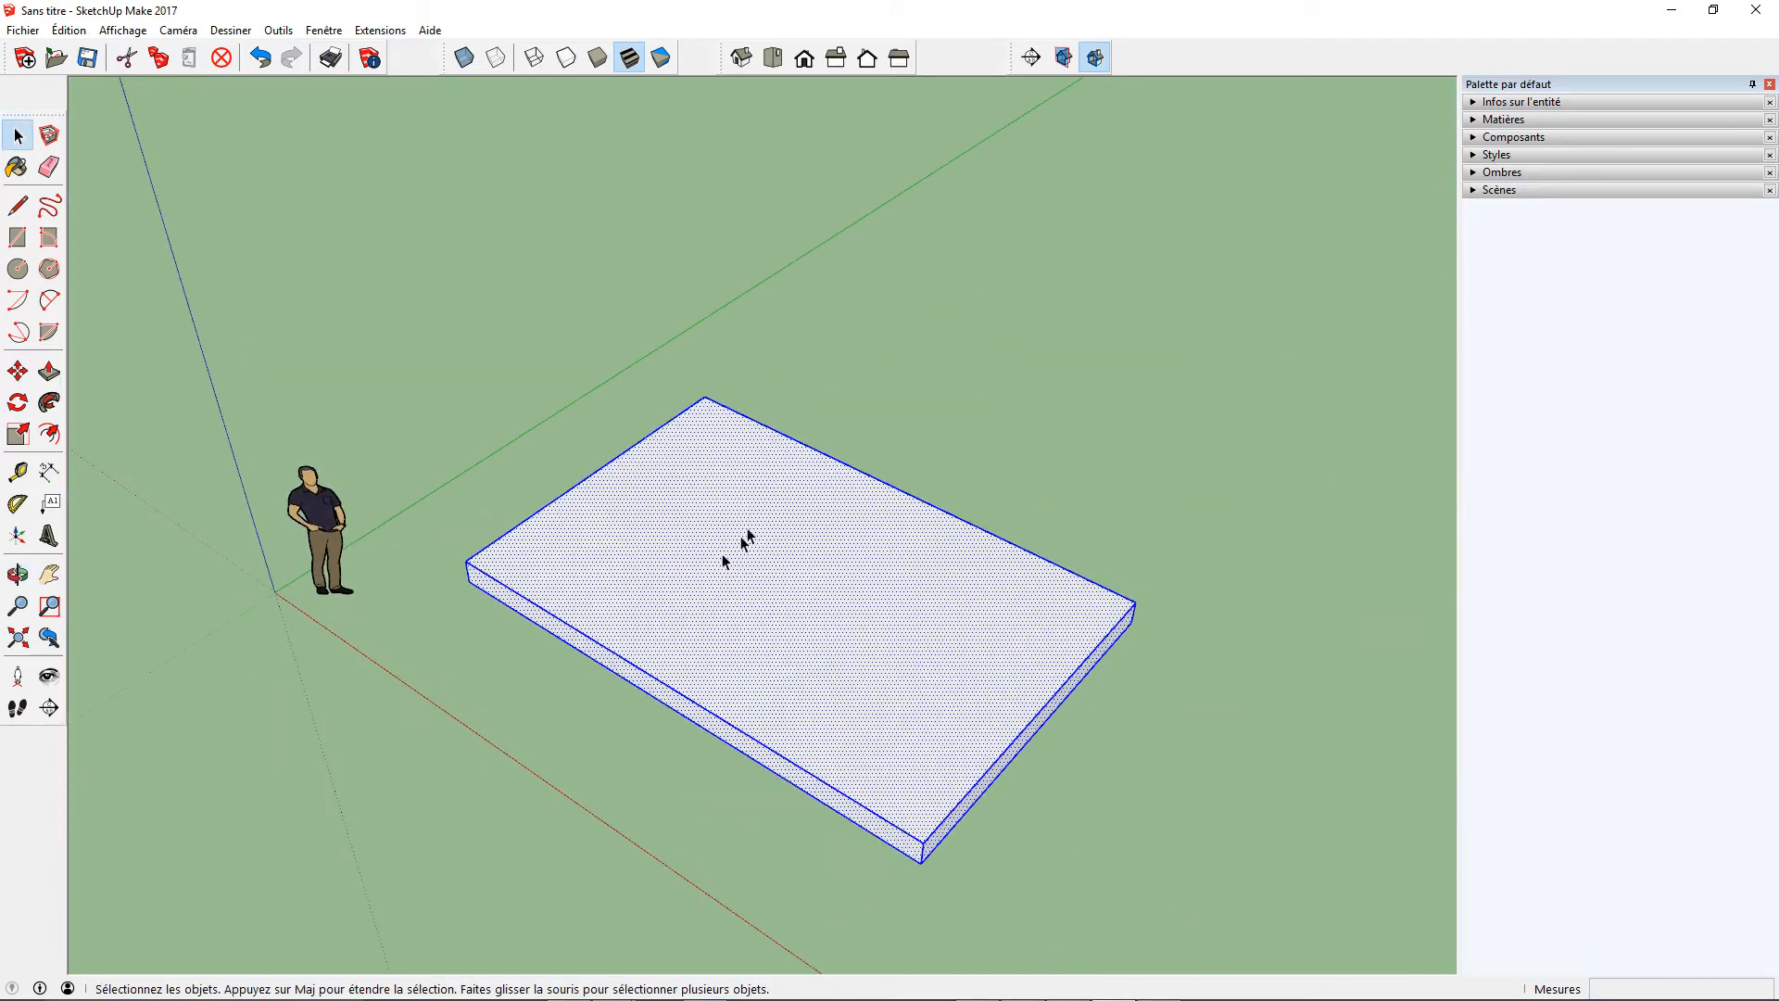
{"action": "right_click", "coordinate": [683, 580]}
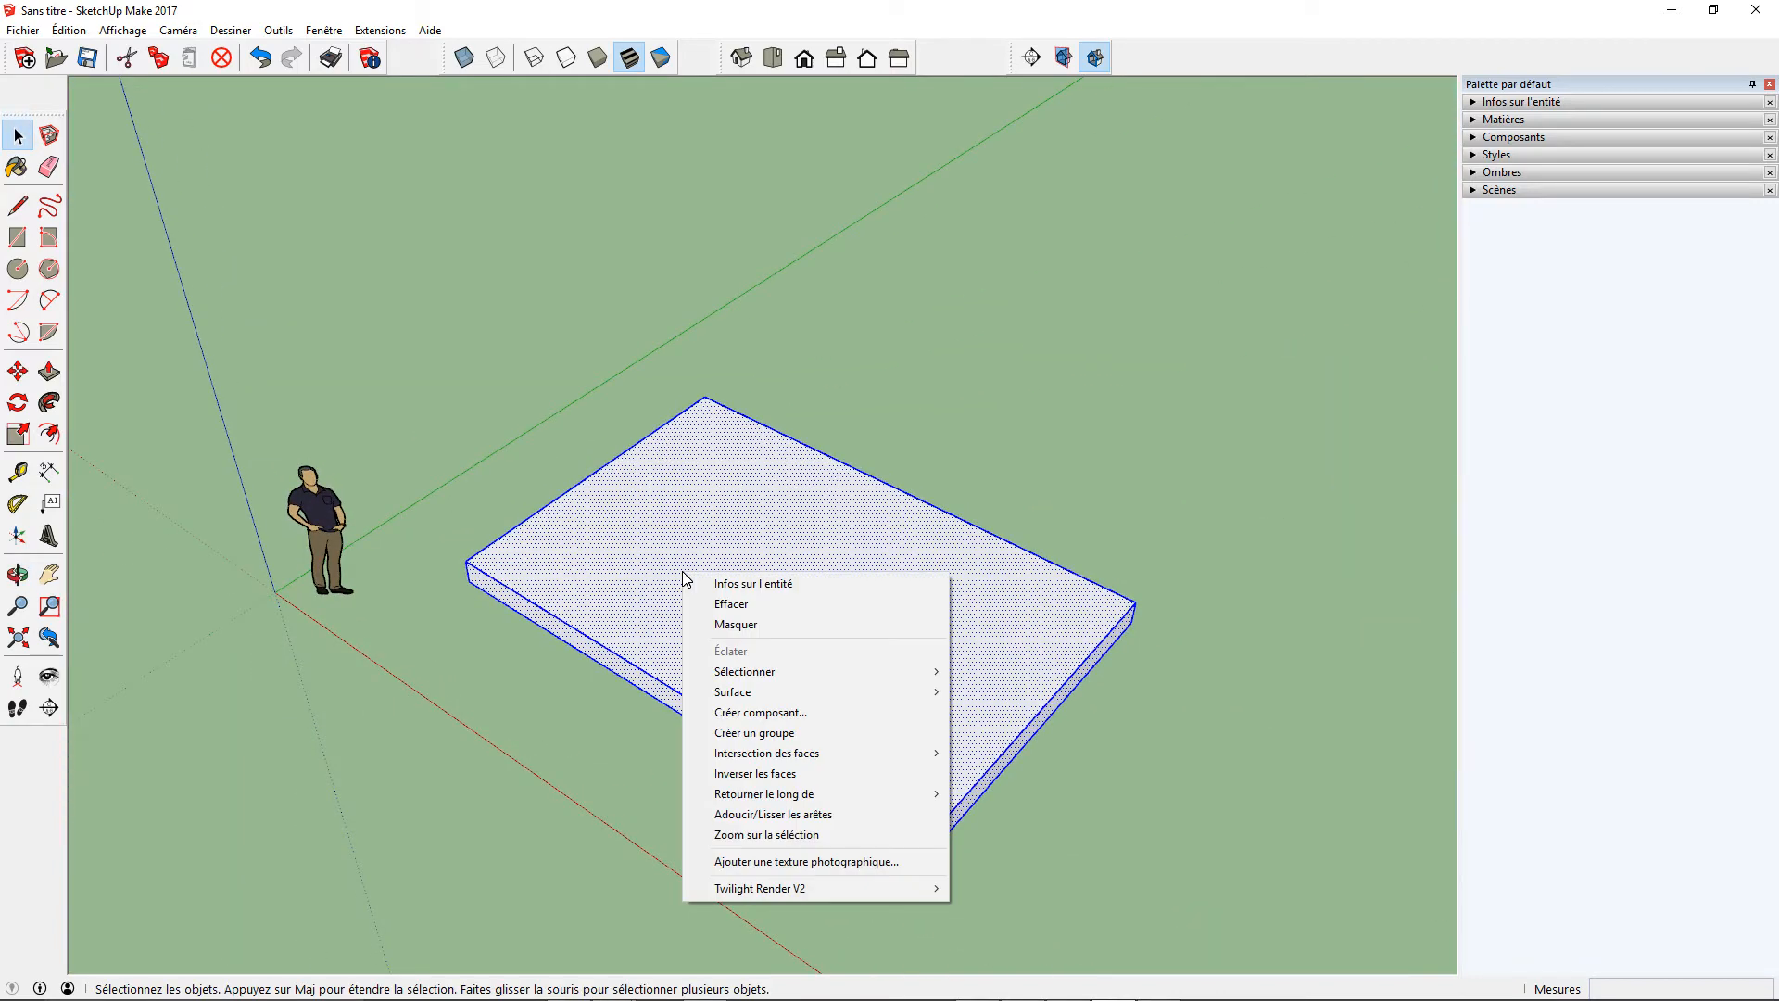
{"action": "left_click", "coordinate": [749, 713]}
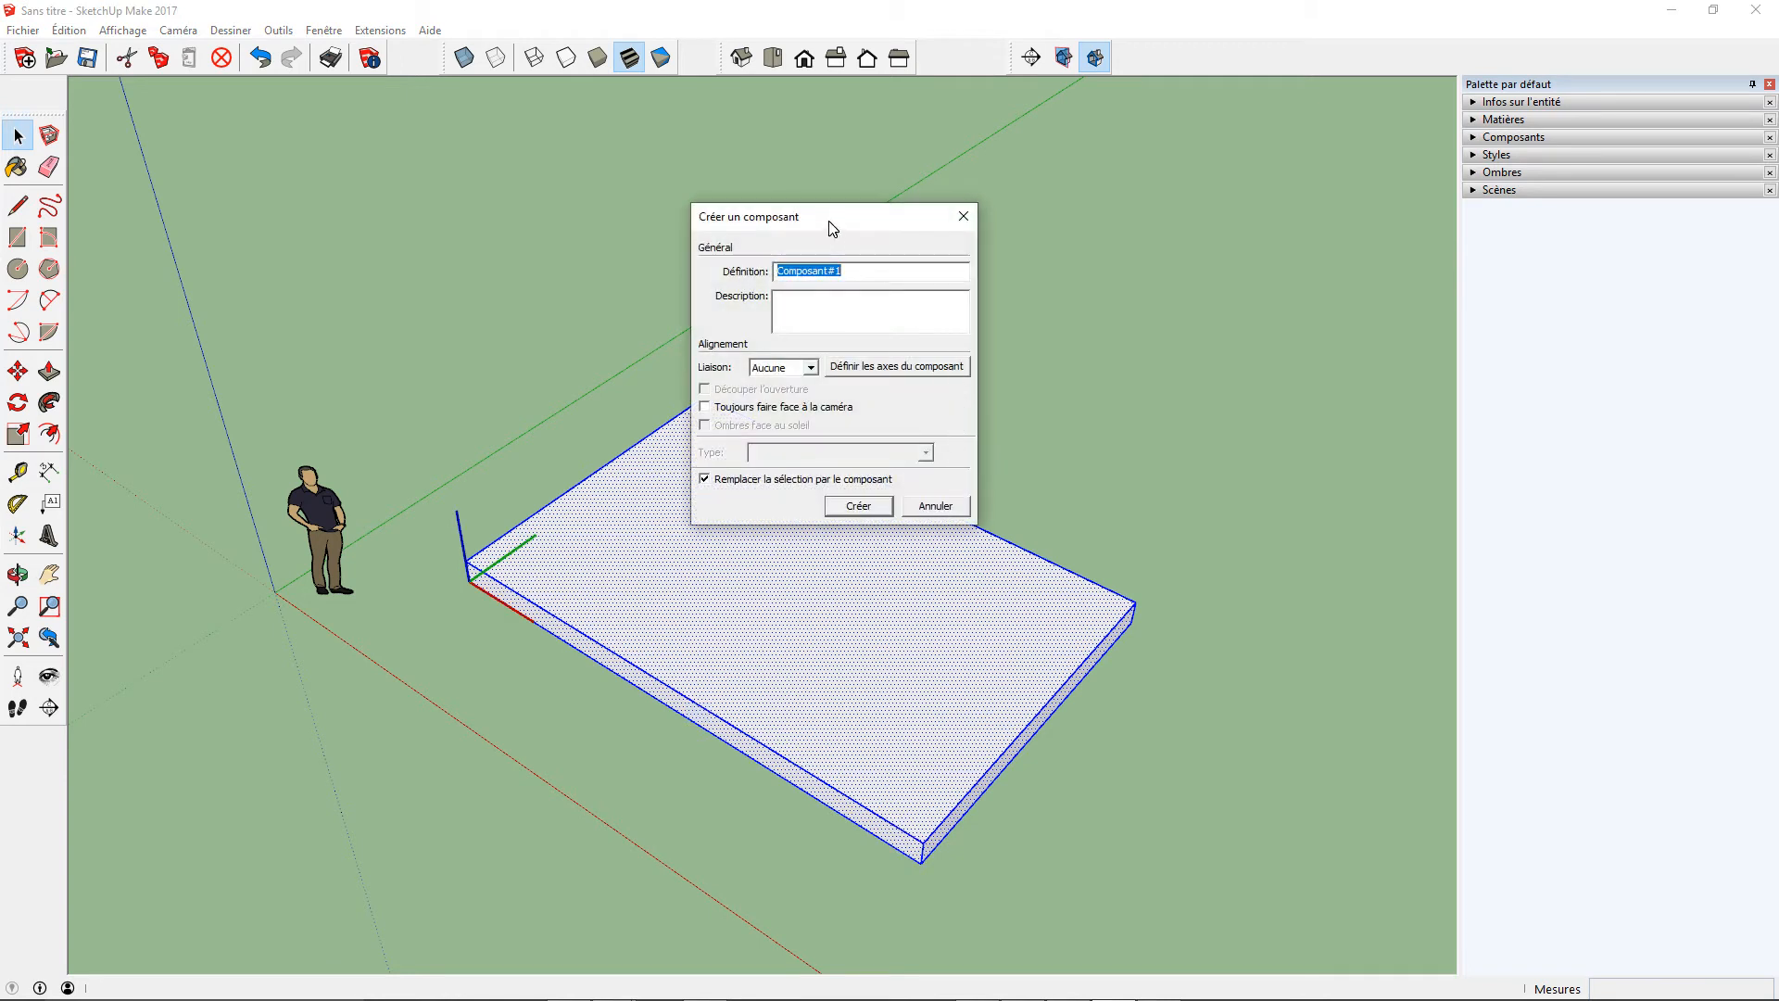
{"action": "left_click_drag", "start_coordinate": [832, 227], "coordinate": [869, 233]}
{"action": "type", "text": "Dalle"}
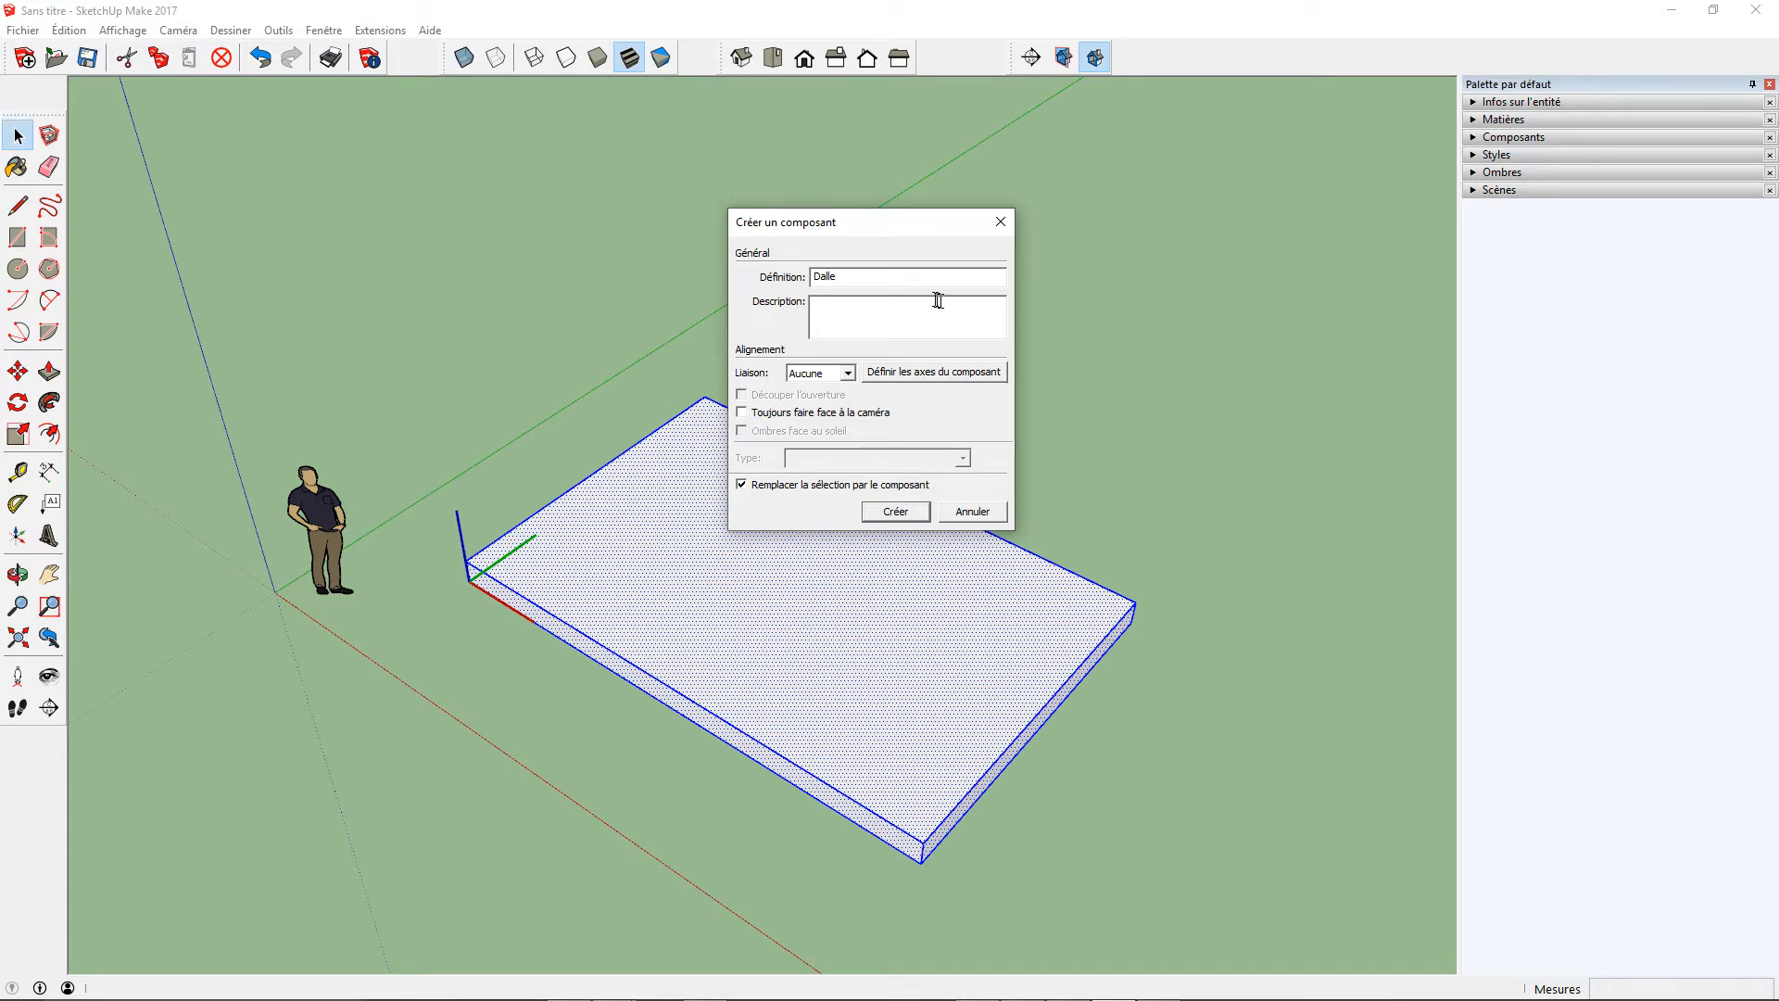
{"action": "left_click", "coordinate": [895, 512]}
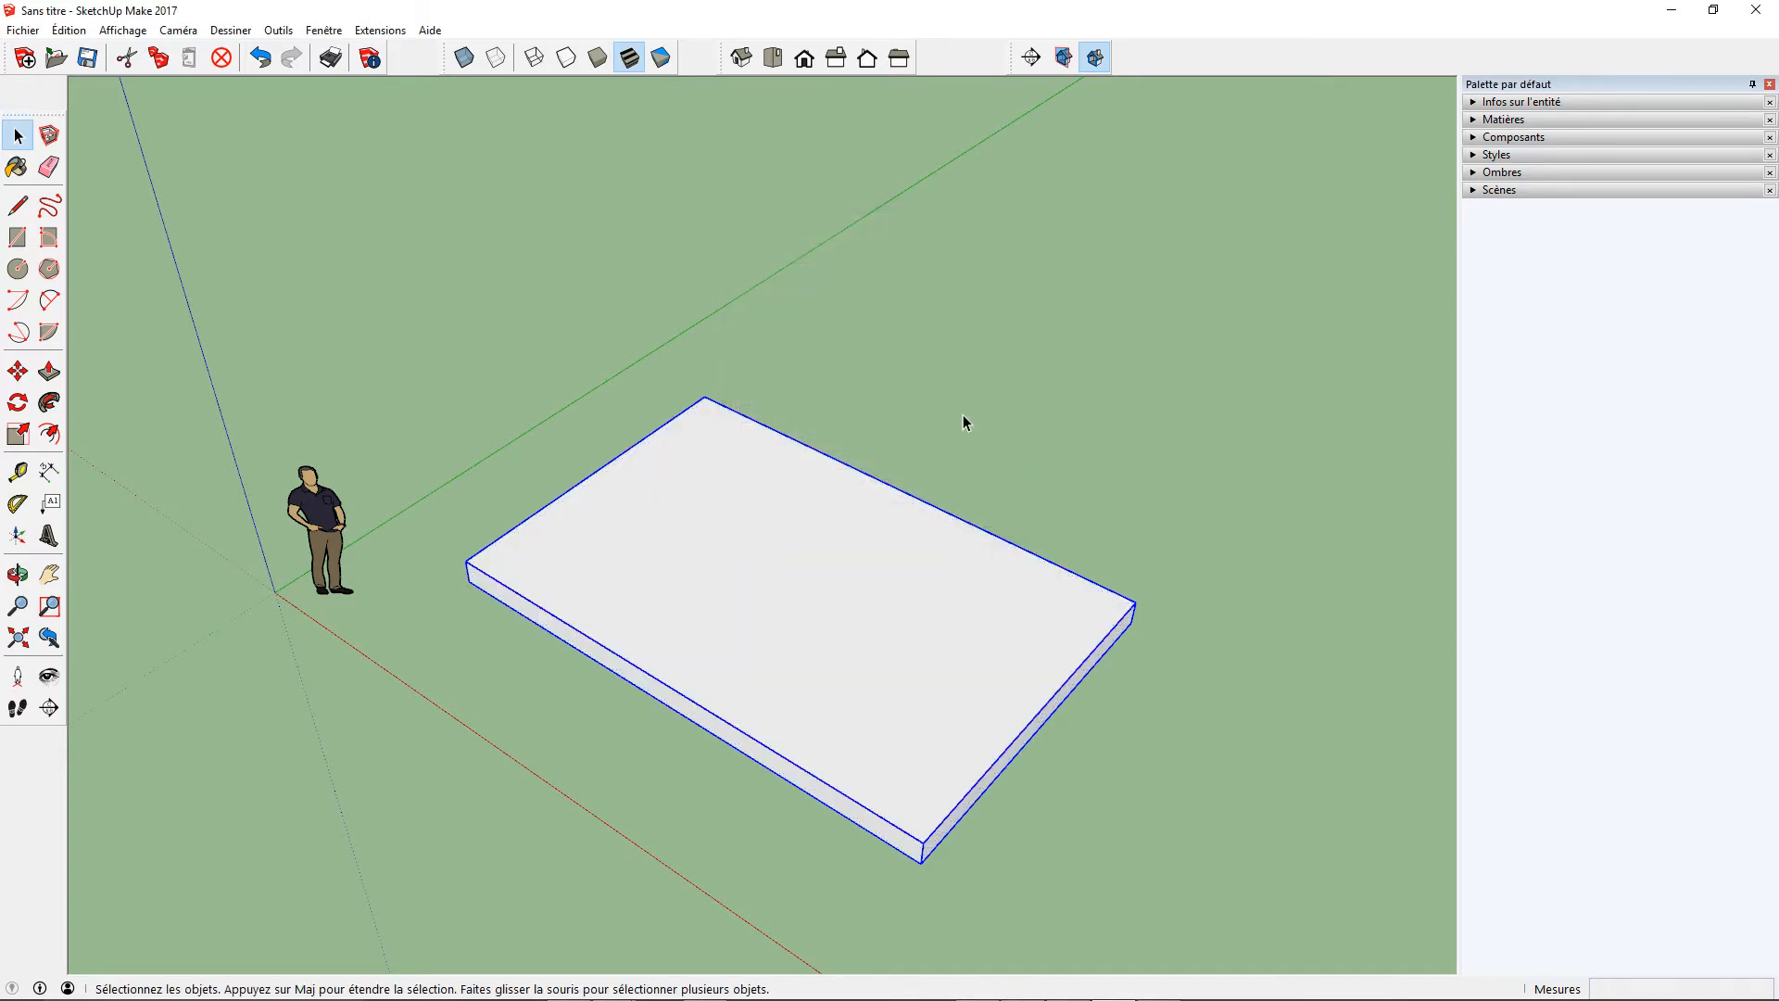
- Open the Dalle component for editing and exit it, twice, to examine how it behaves as a single object
{"action": "middle_click_drag", "start_coordinate": [744, 610], "coordinate": [826, 664]}
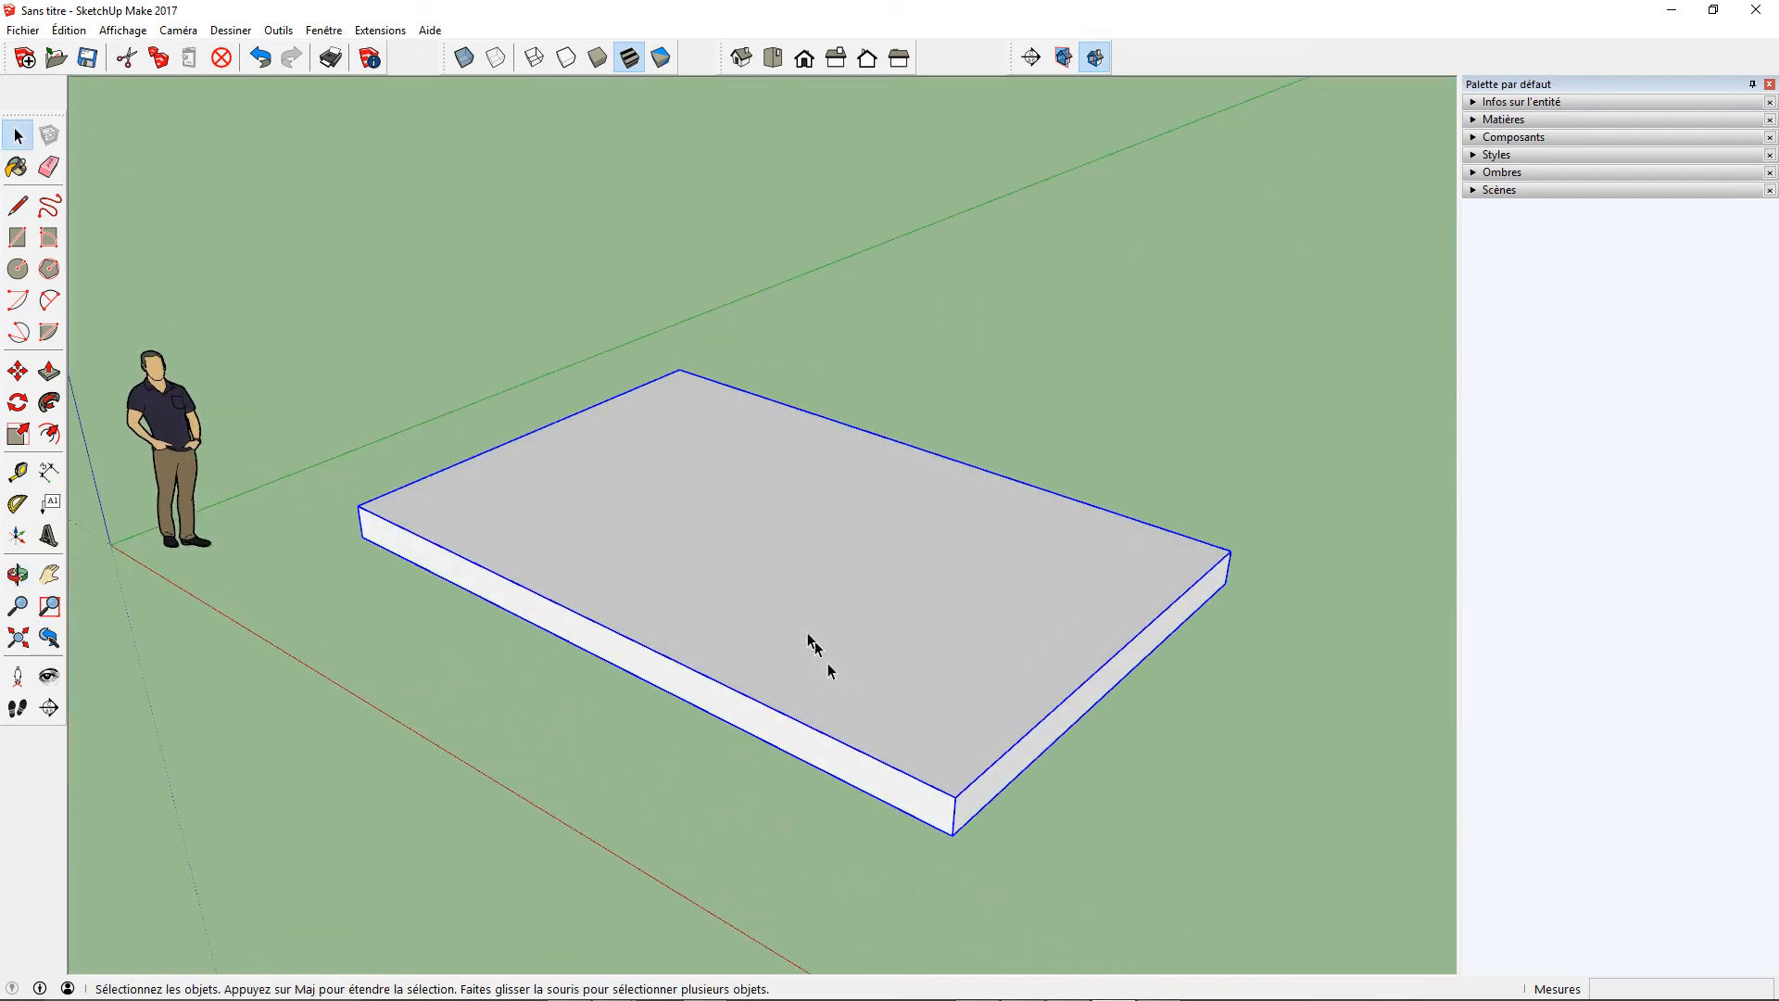
{"action": "double_click", "coordinate": [777, 560]}
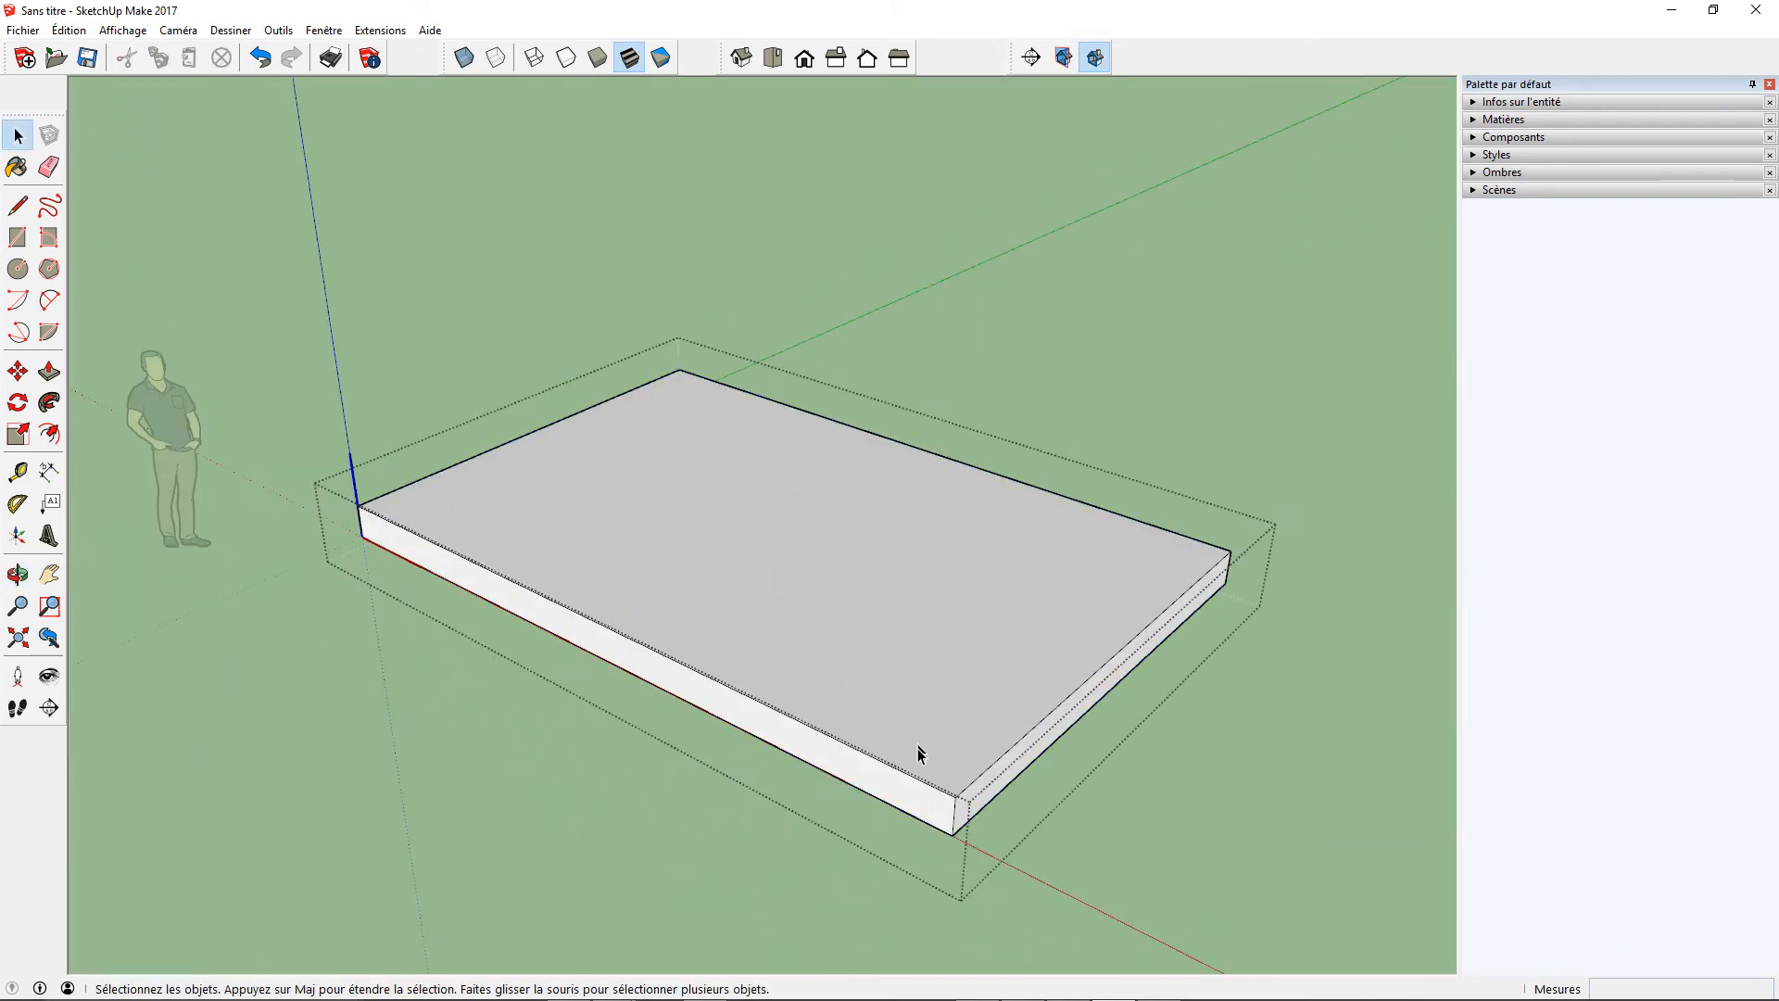
{"action": "middle_click_drag", "start_coordinate": [776, 667], "coordinate": [741, 715]}
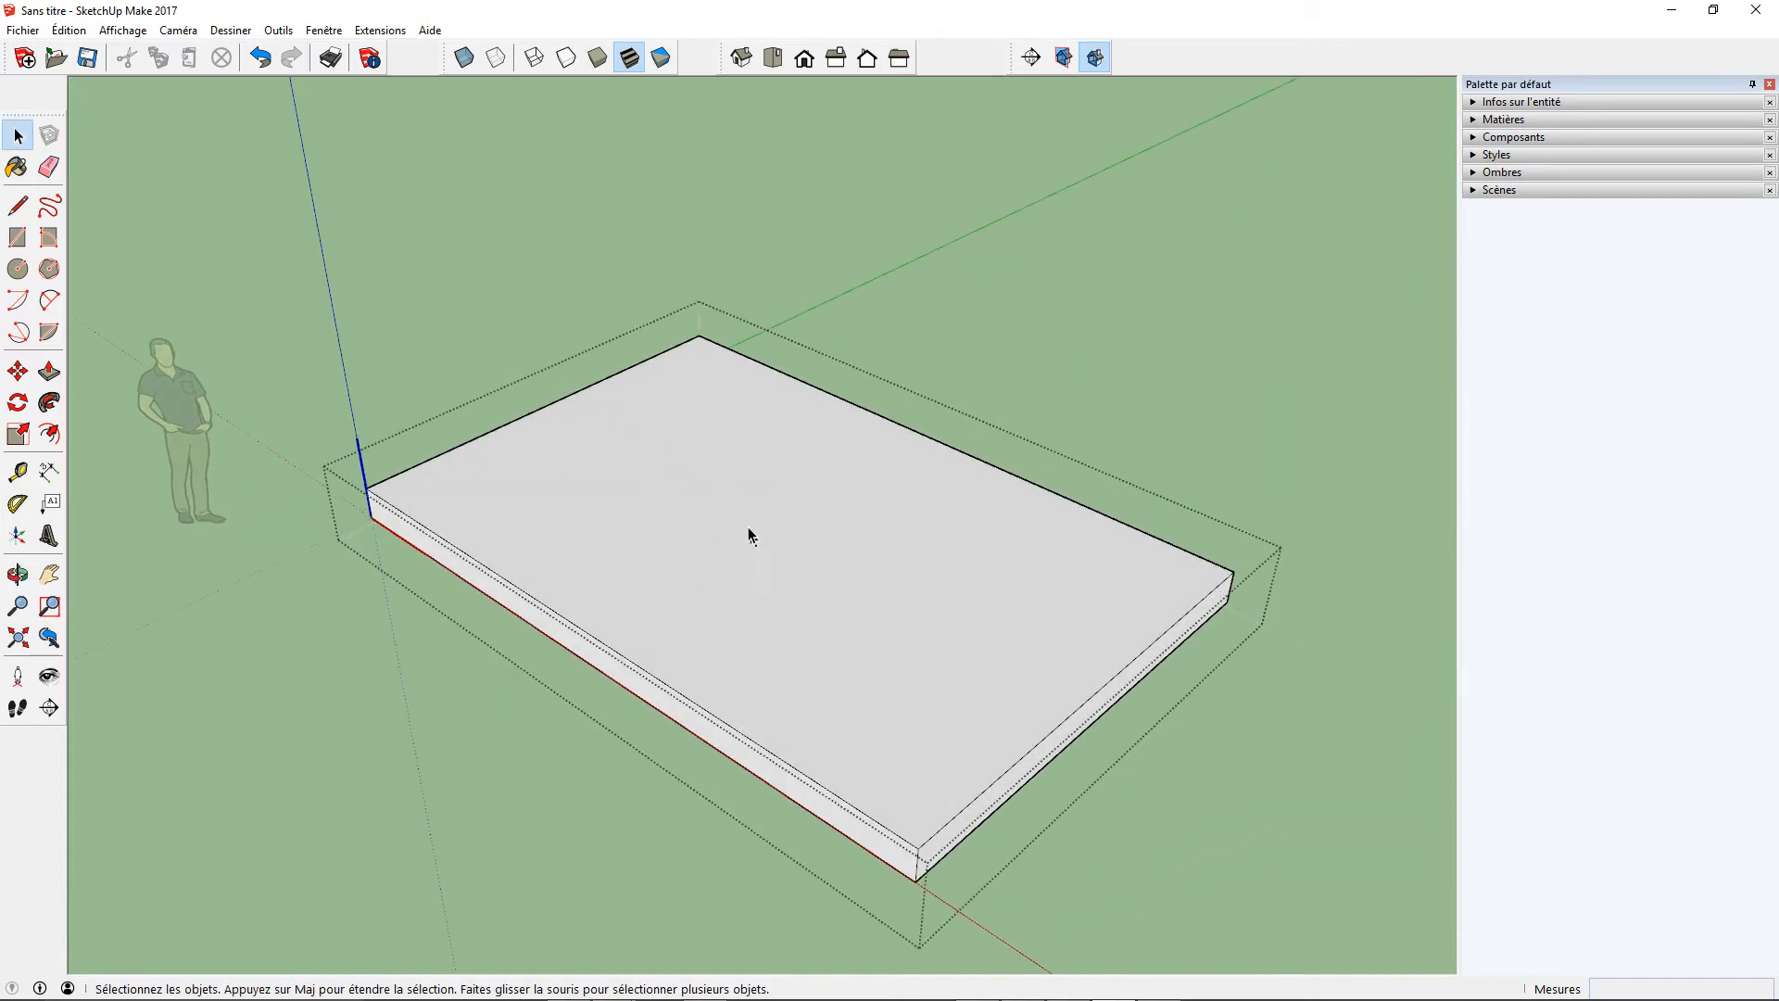
{"action": "middle_click_drag", "start_coordinate": [1135, 292], "coordinate": [1151, 290]}
{"action": "left_click", "coordinate": [1158, 291]}
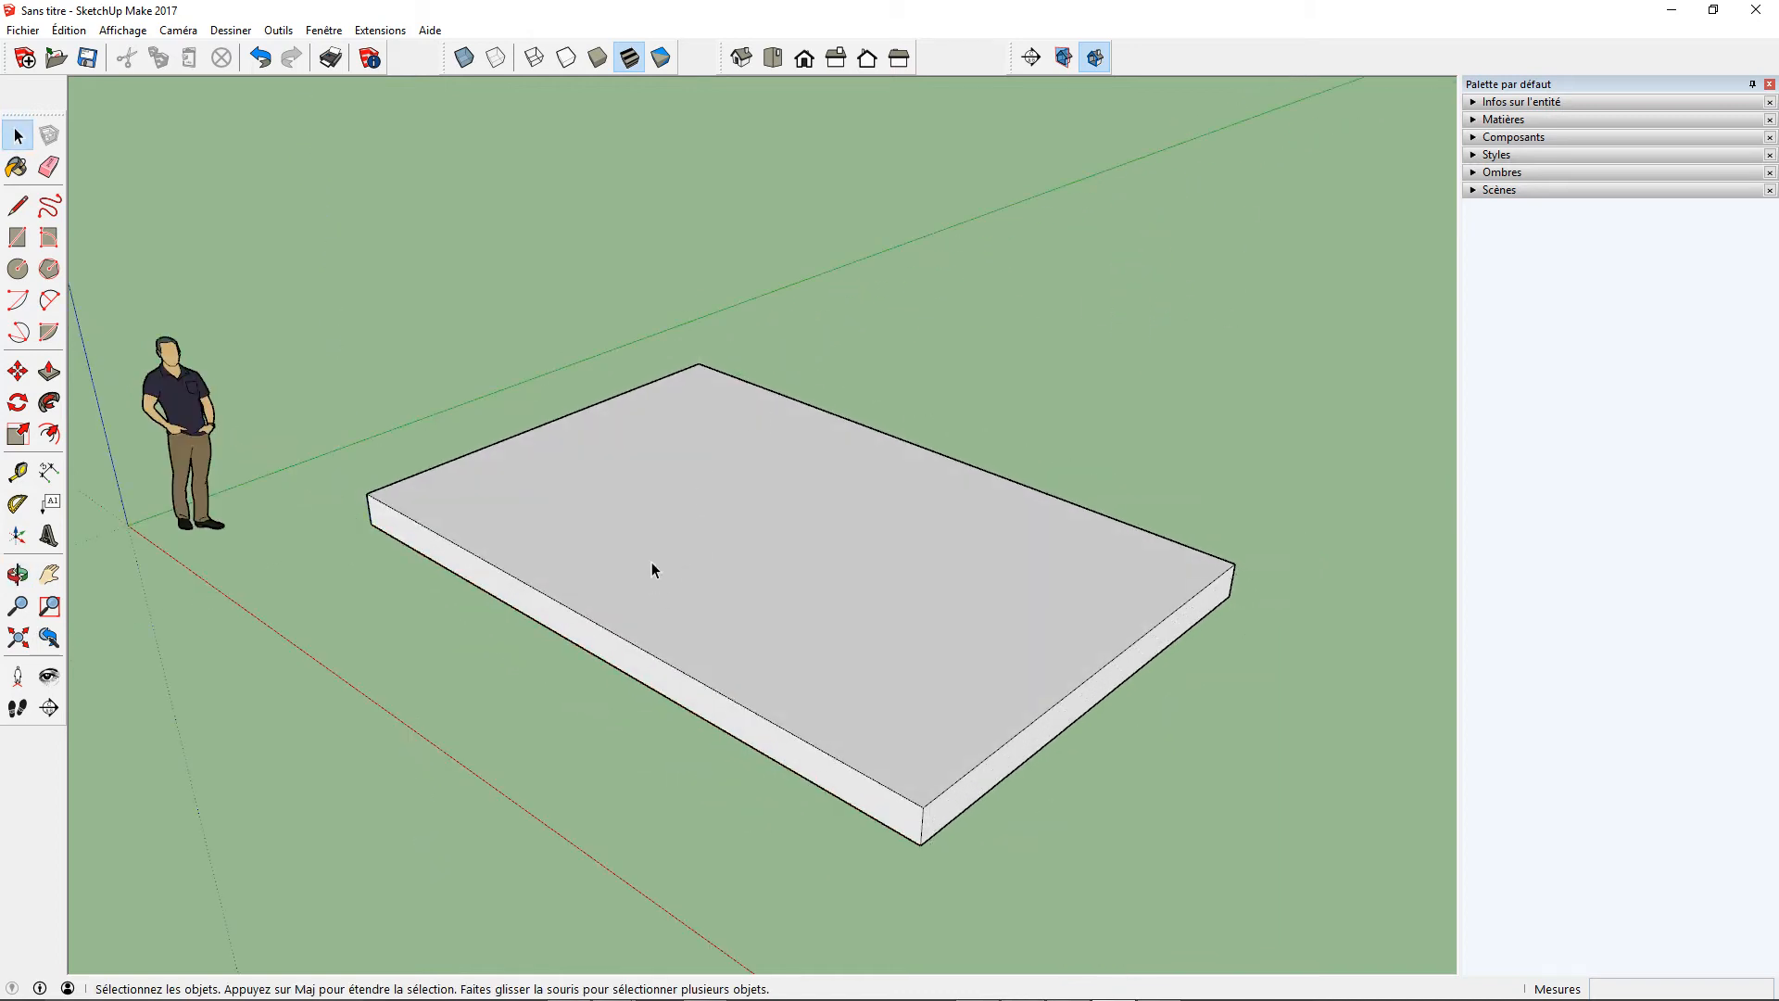
{"action": "scroll", "coordinate": [740, 495], "scroll_direction": "down", "scroll_amount": 2}
{"action": "left_click", "coordinate": [676, 519]}
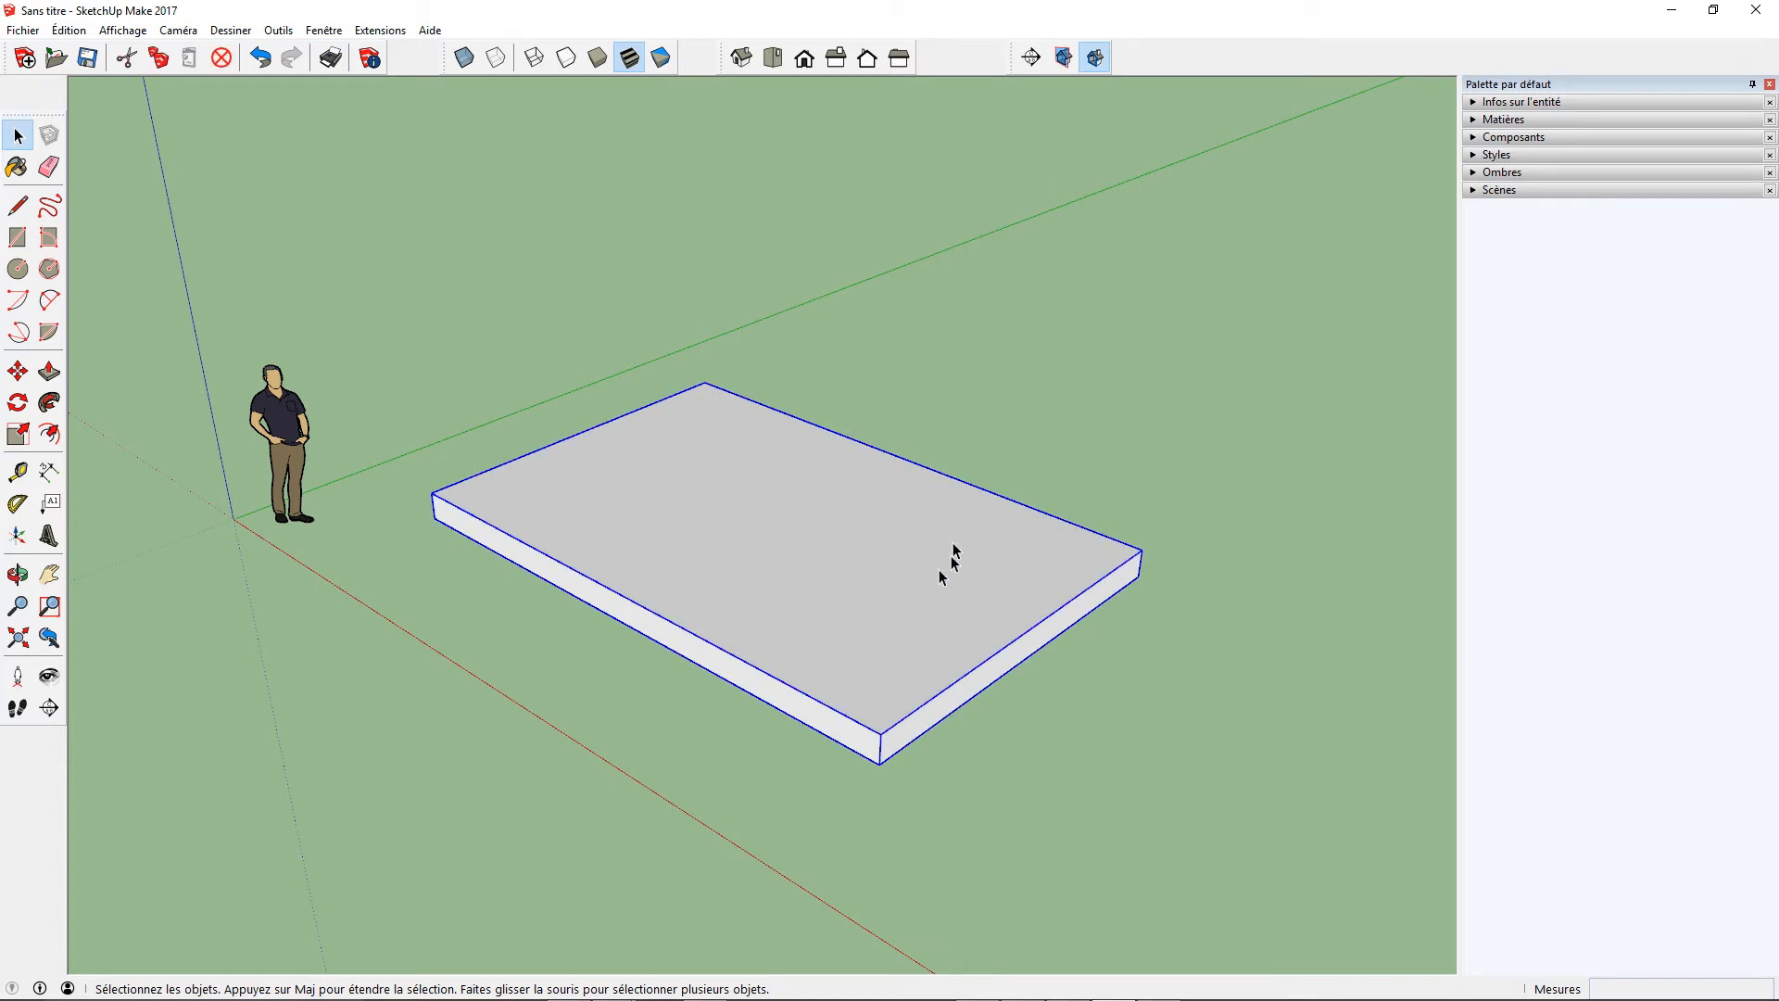
{"action": "double_click", "coordinate": [758, 515]}
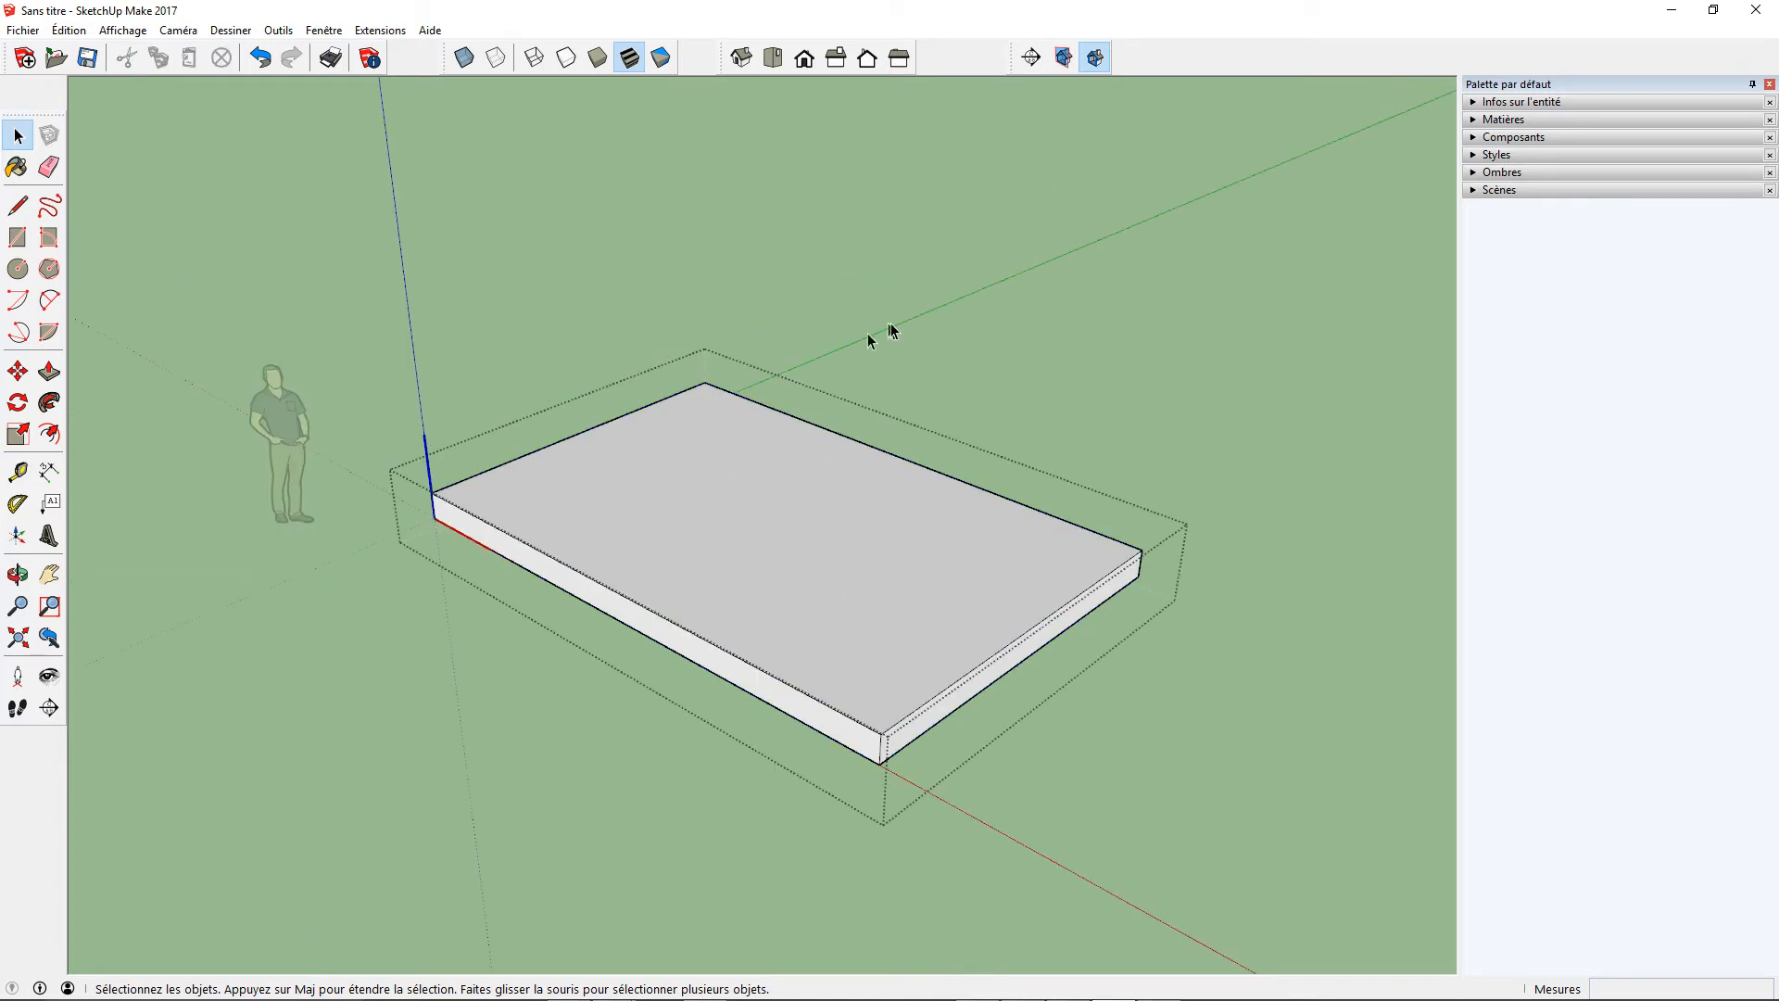
{"action": "left_click", "coordinate": [1153, 337]}
{"action": "middle_click_drag", "start_coordinate": [1101, 489], "coordinate": [1119, 544]}
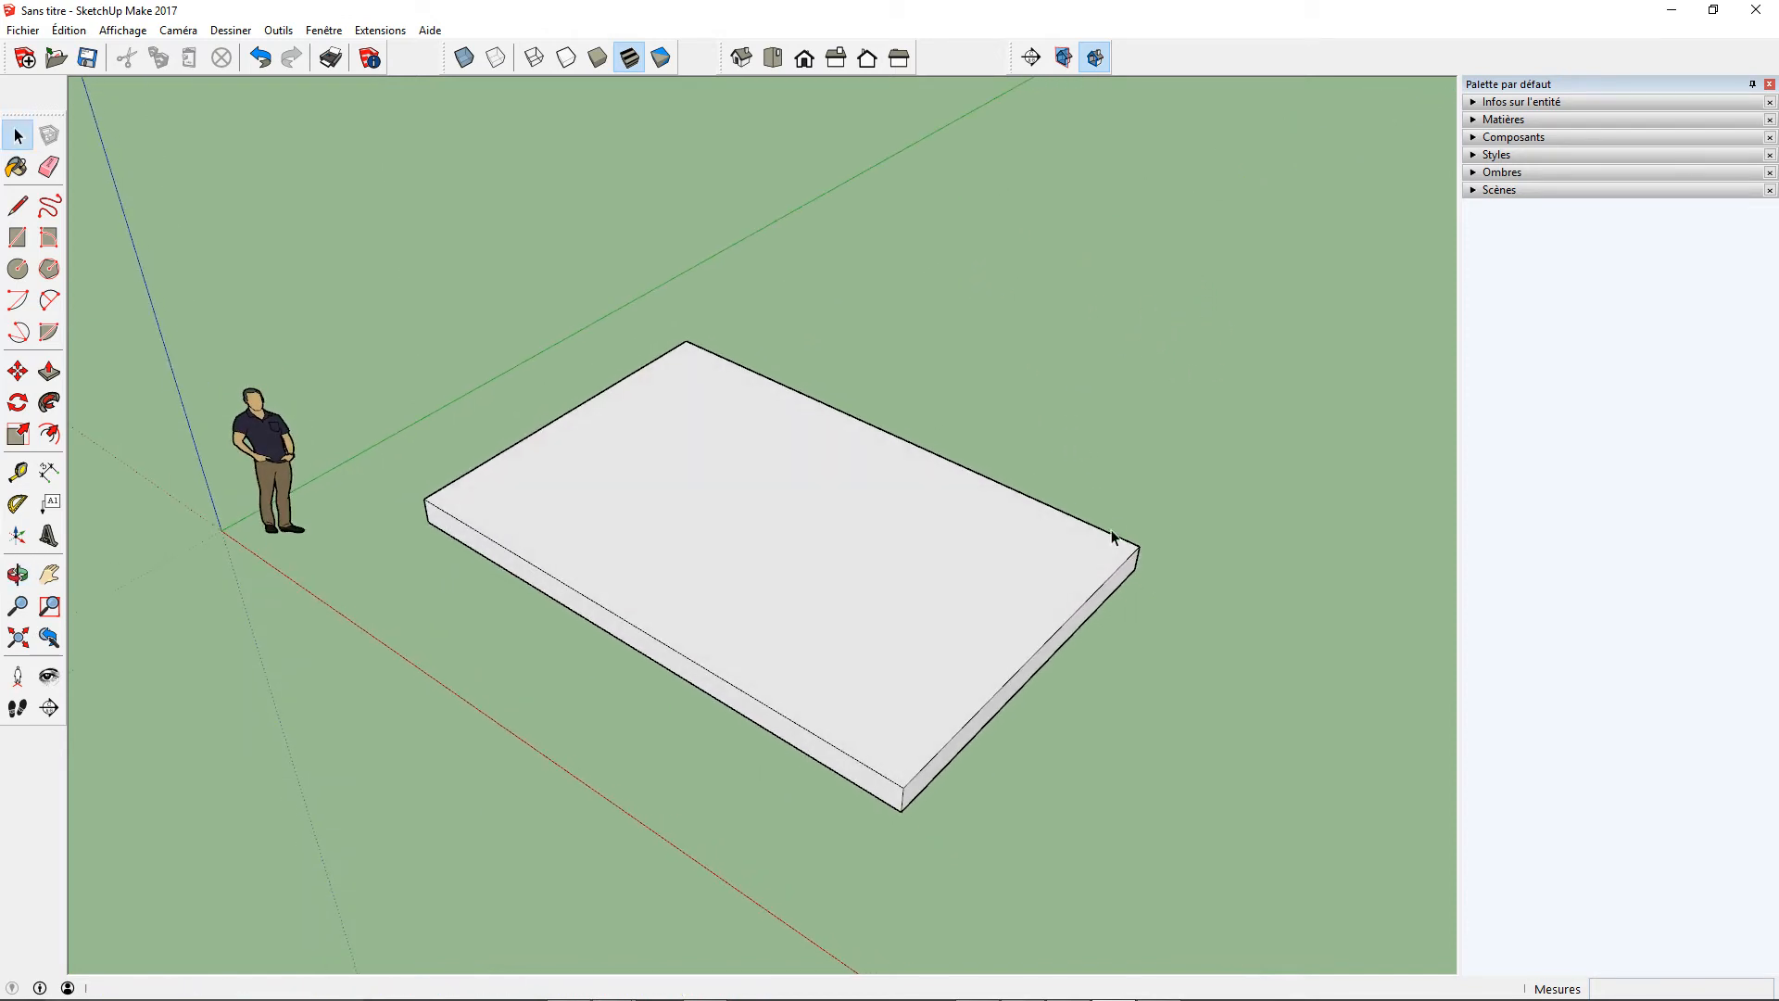
- Draw a 4 m by 0.3 m rectangle on the slab's top, running along the short edge nearest the human figure
{"action": "left_click", "coordinate": [20, 243]}
{"action": "left_click", "coordinate": [439, 500]}
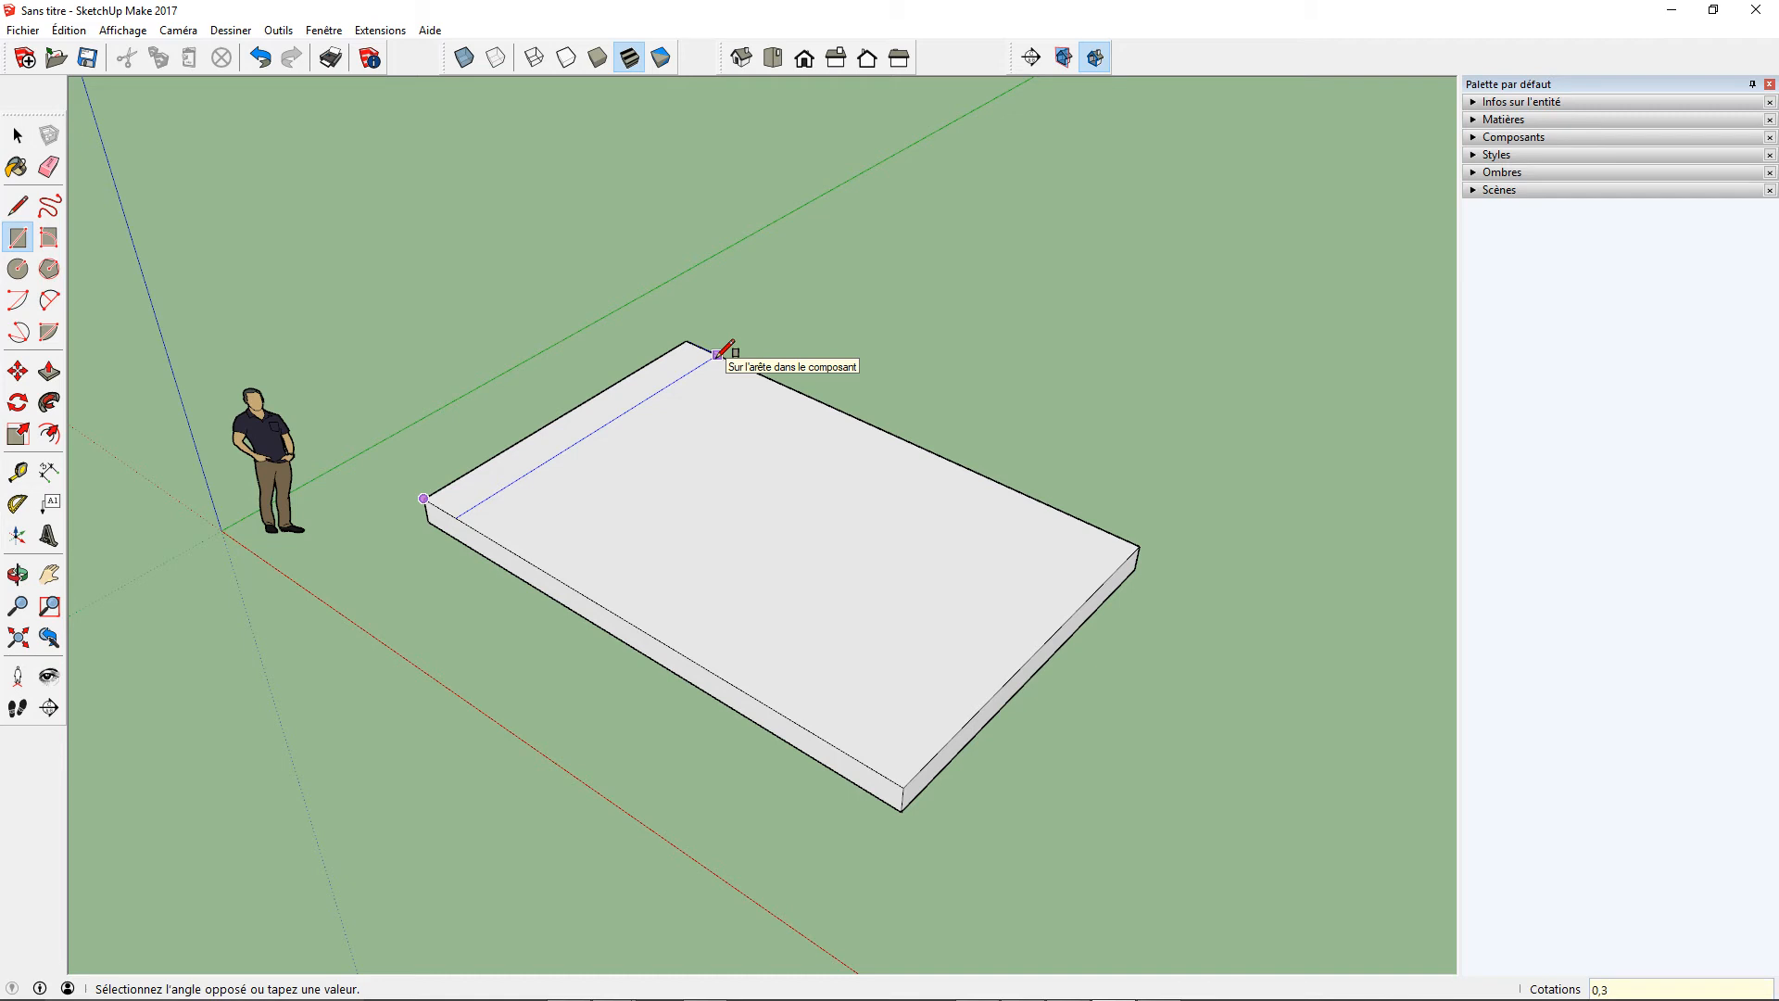
{"action": "type", "text": "0,3;4"}
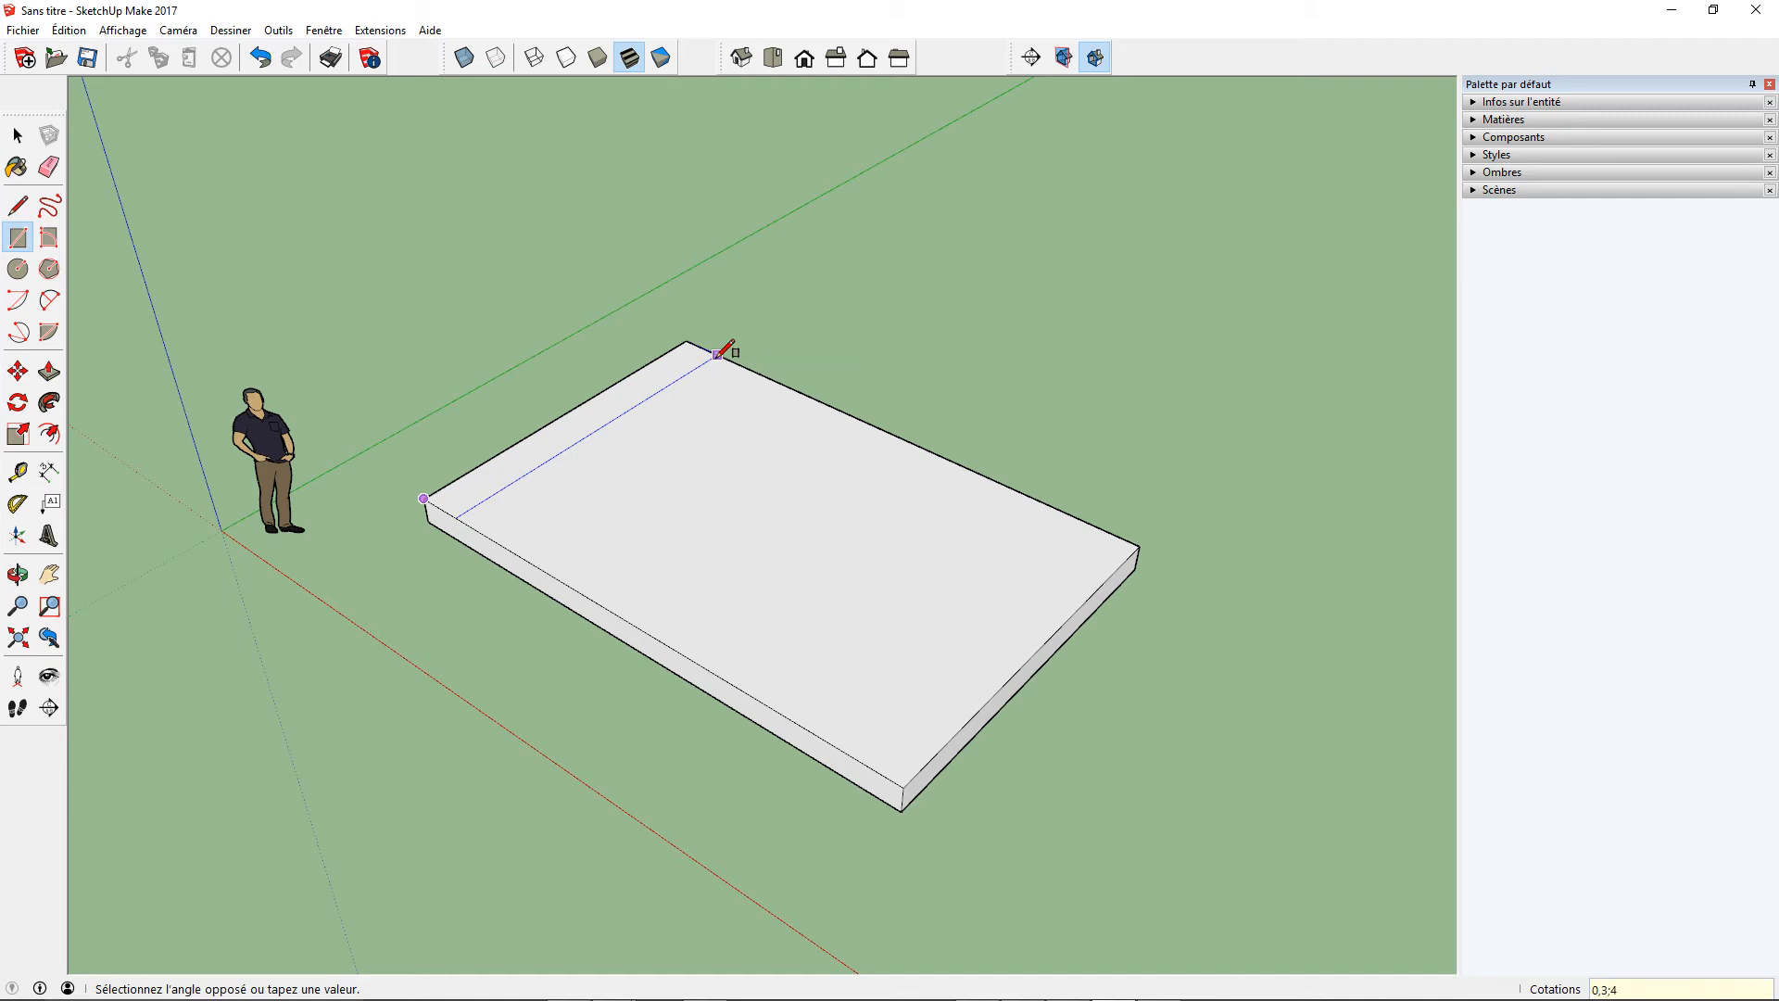
{"action": "key", "text": "Return"}
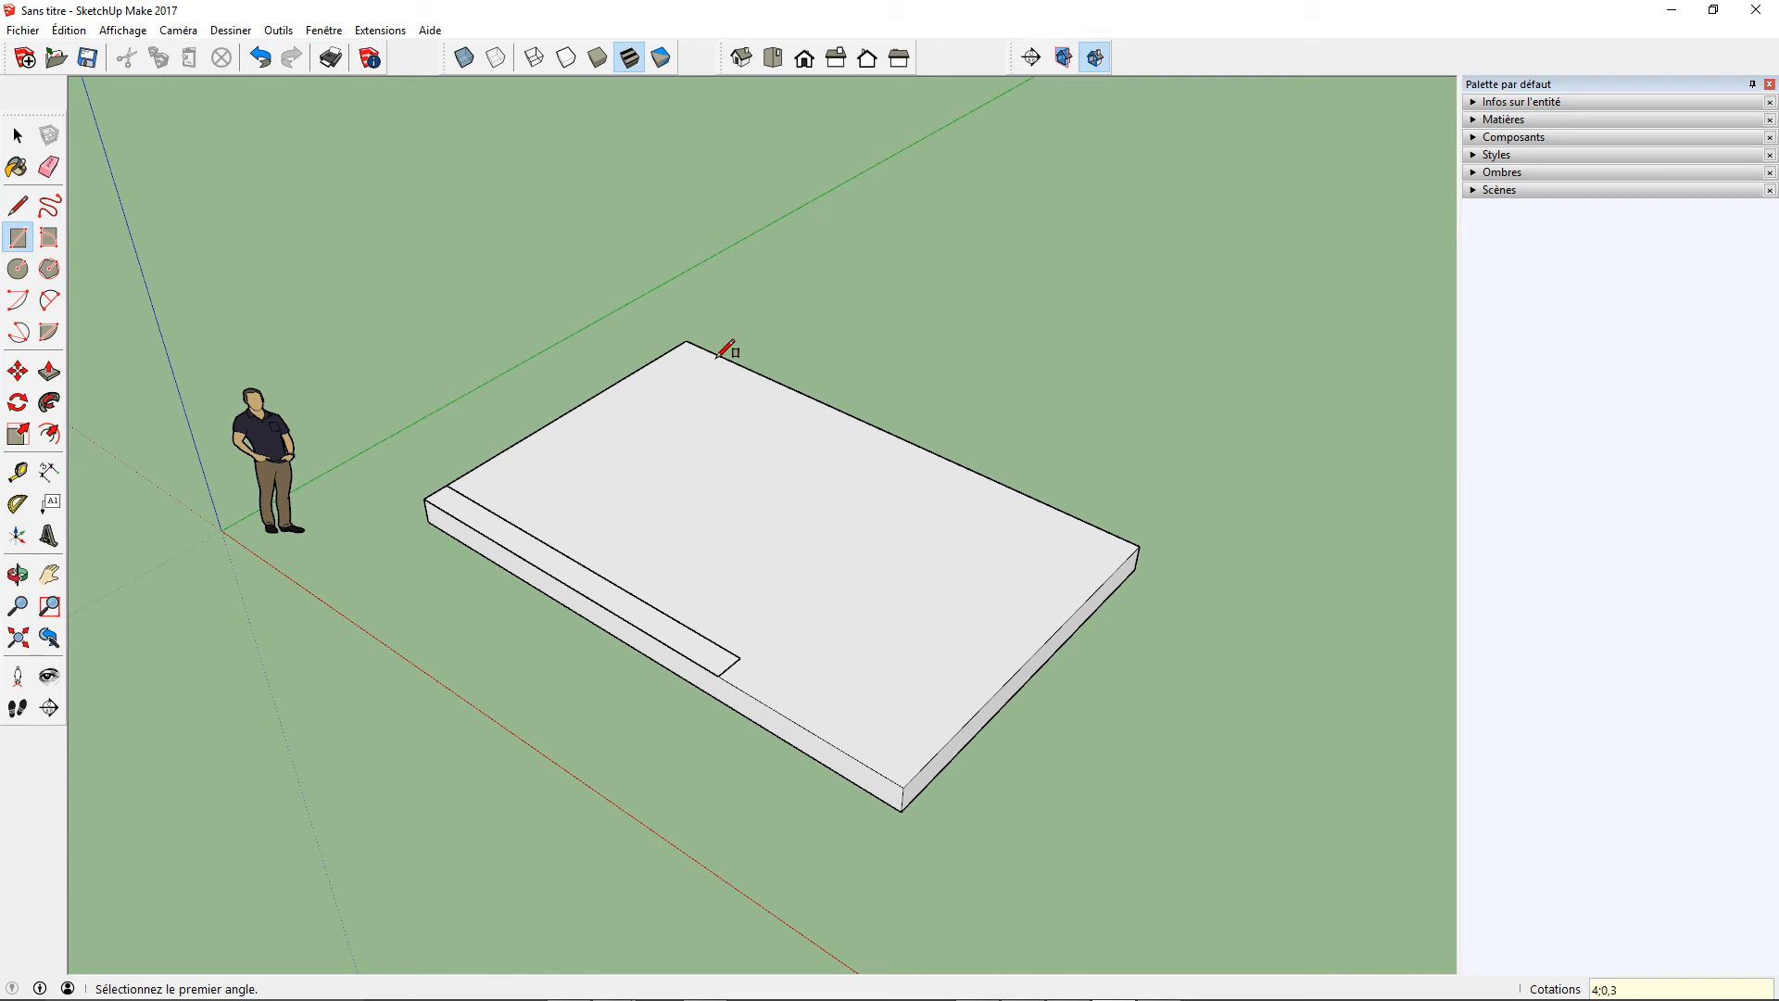
{"action": "key", "text": "Return"}
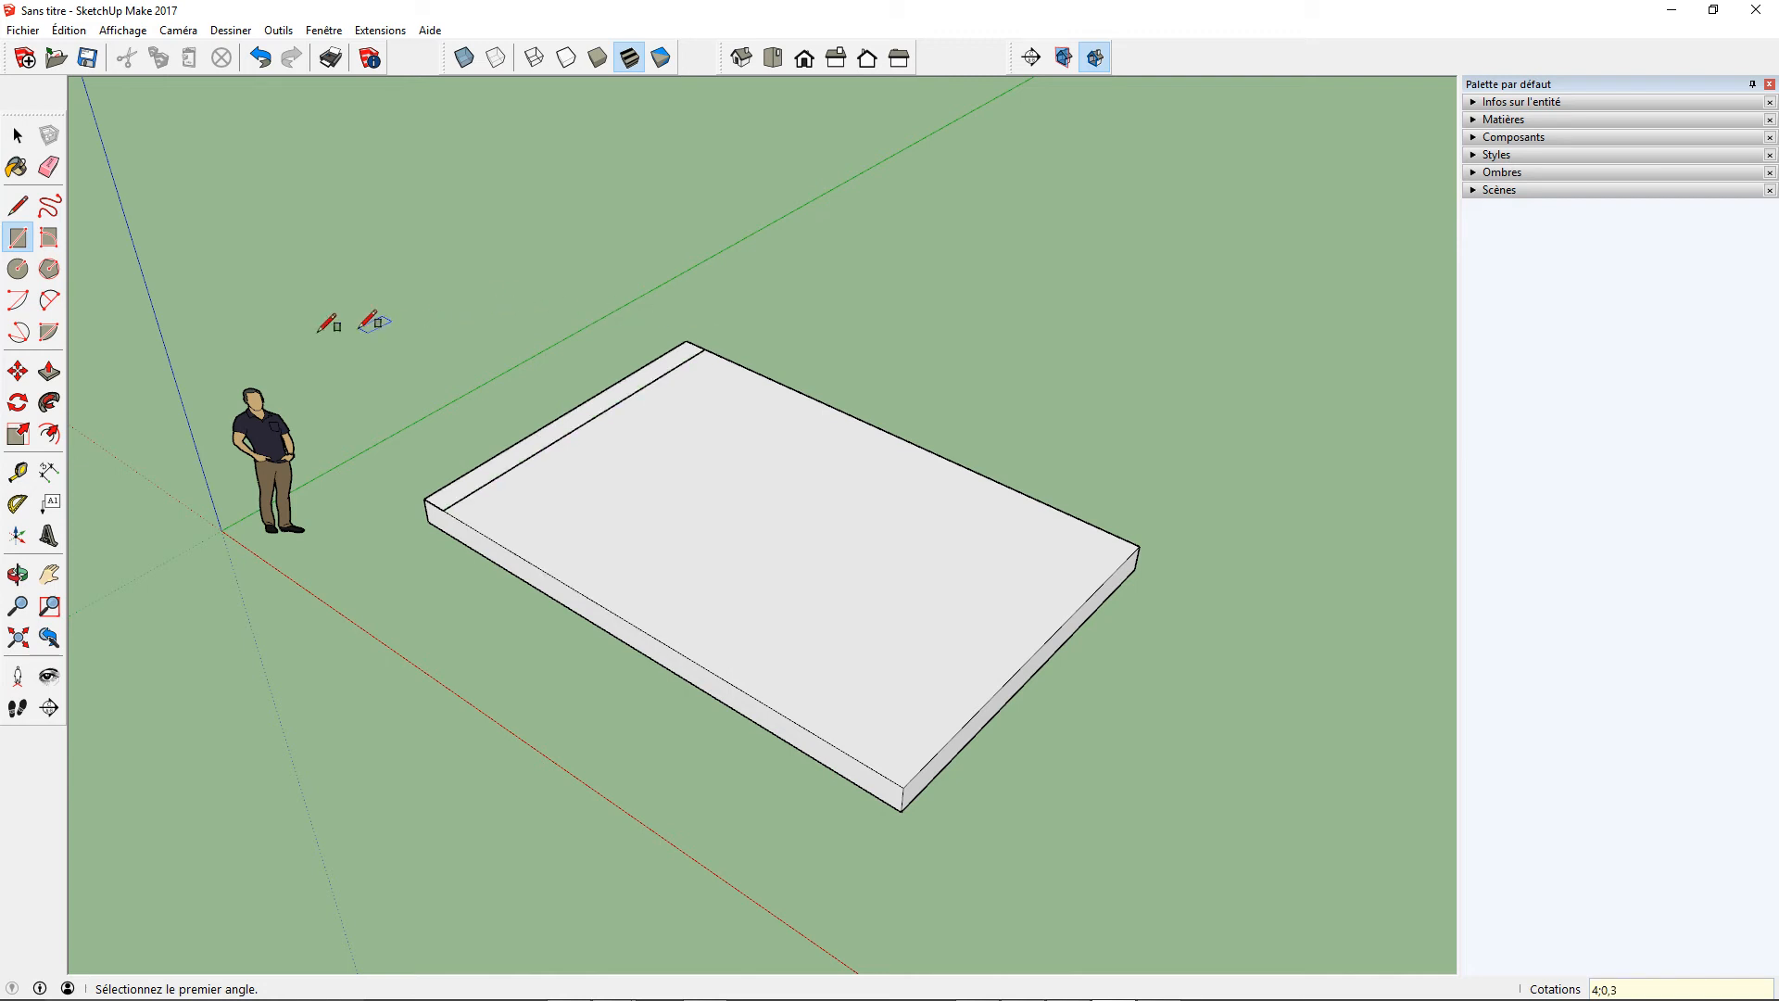
- Extrude the narrow rectangle upward 3 m with Push/Pull to form the first wall
{"action": "left_click", "coordinate": [49, 370]}
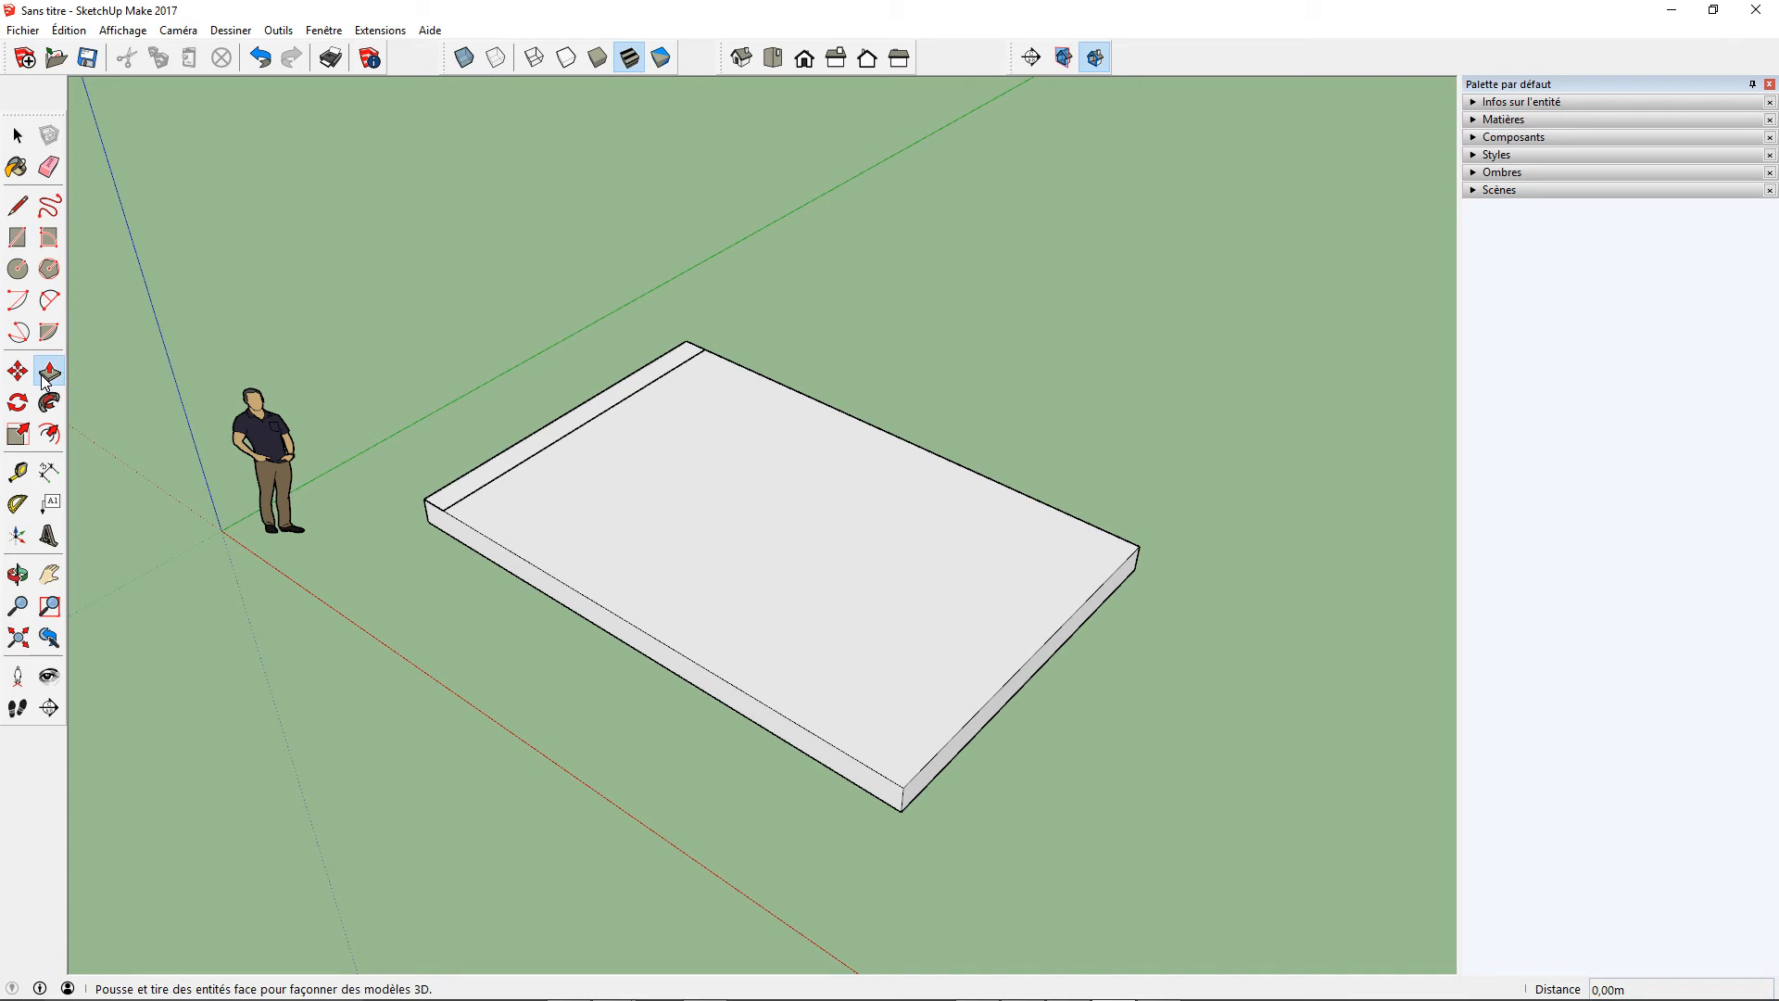
{"action": "left_click", "coordinate": [537, 449]}
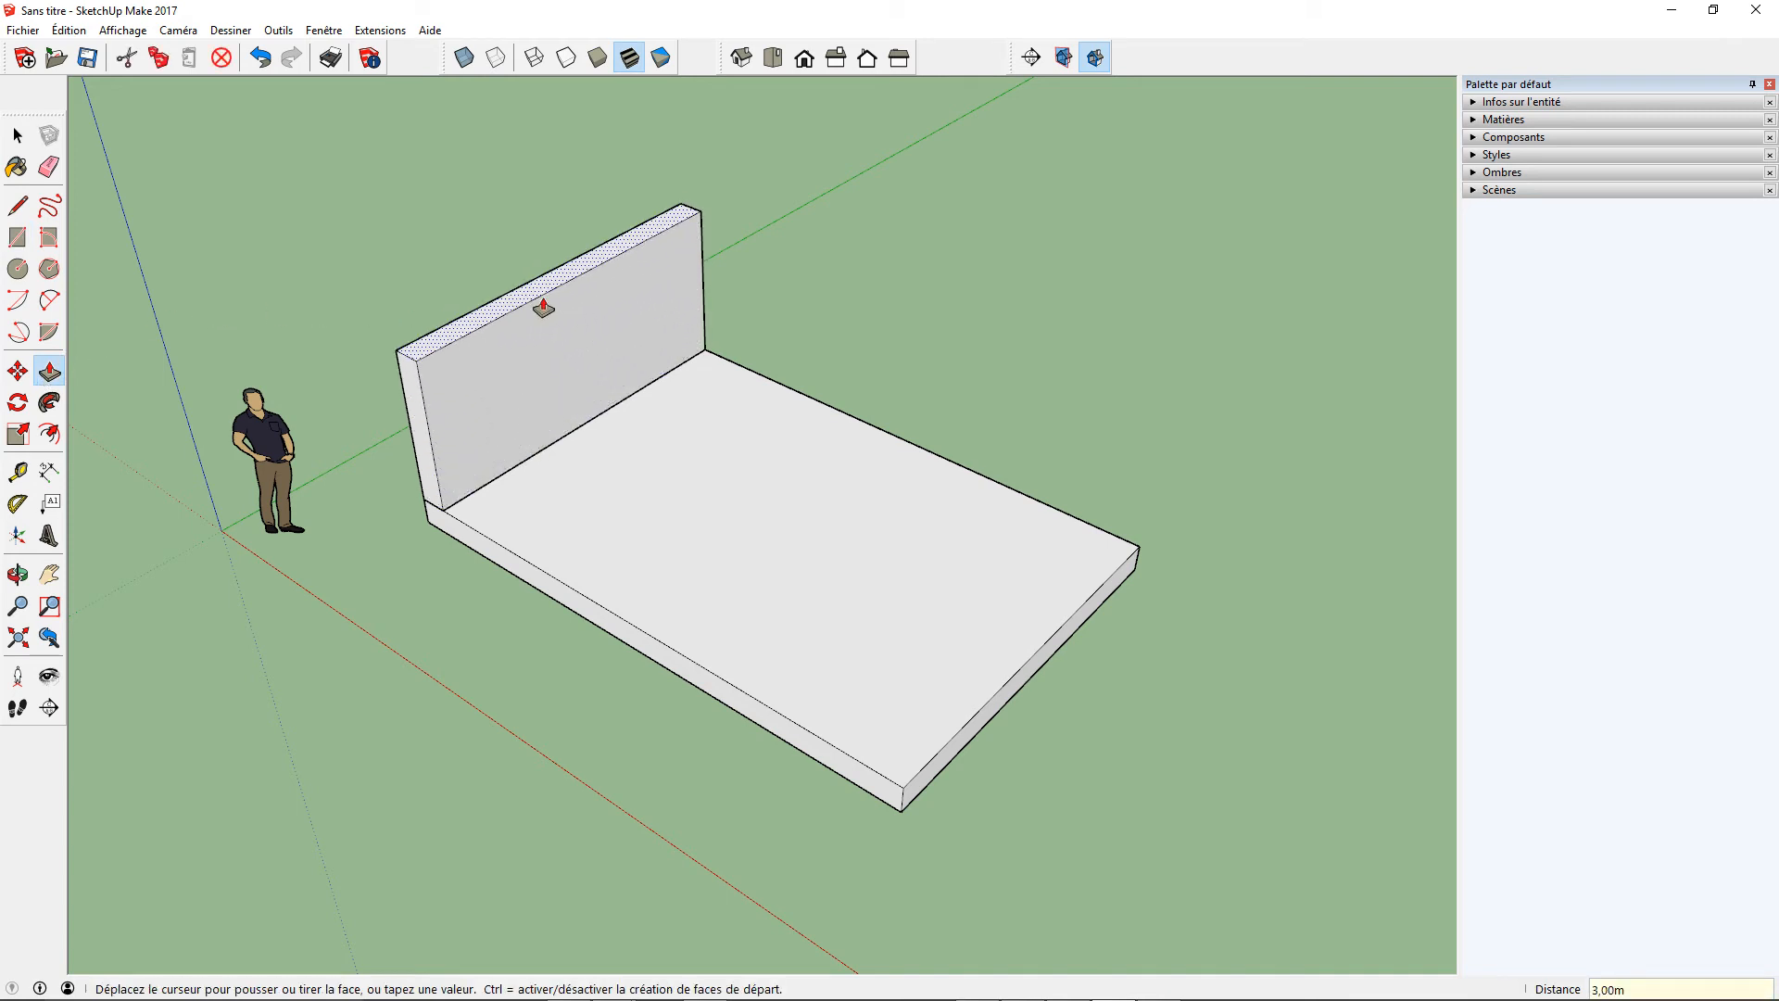
{"action": "key", "text": "Return"}
{"action": "scroll", "coordinate": [558, 331], "scroll_direction": "down", "scroll_amount": 2}
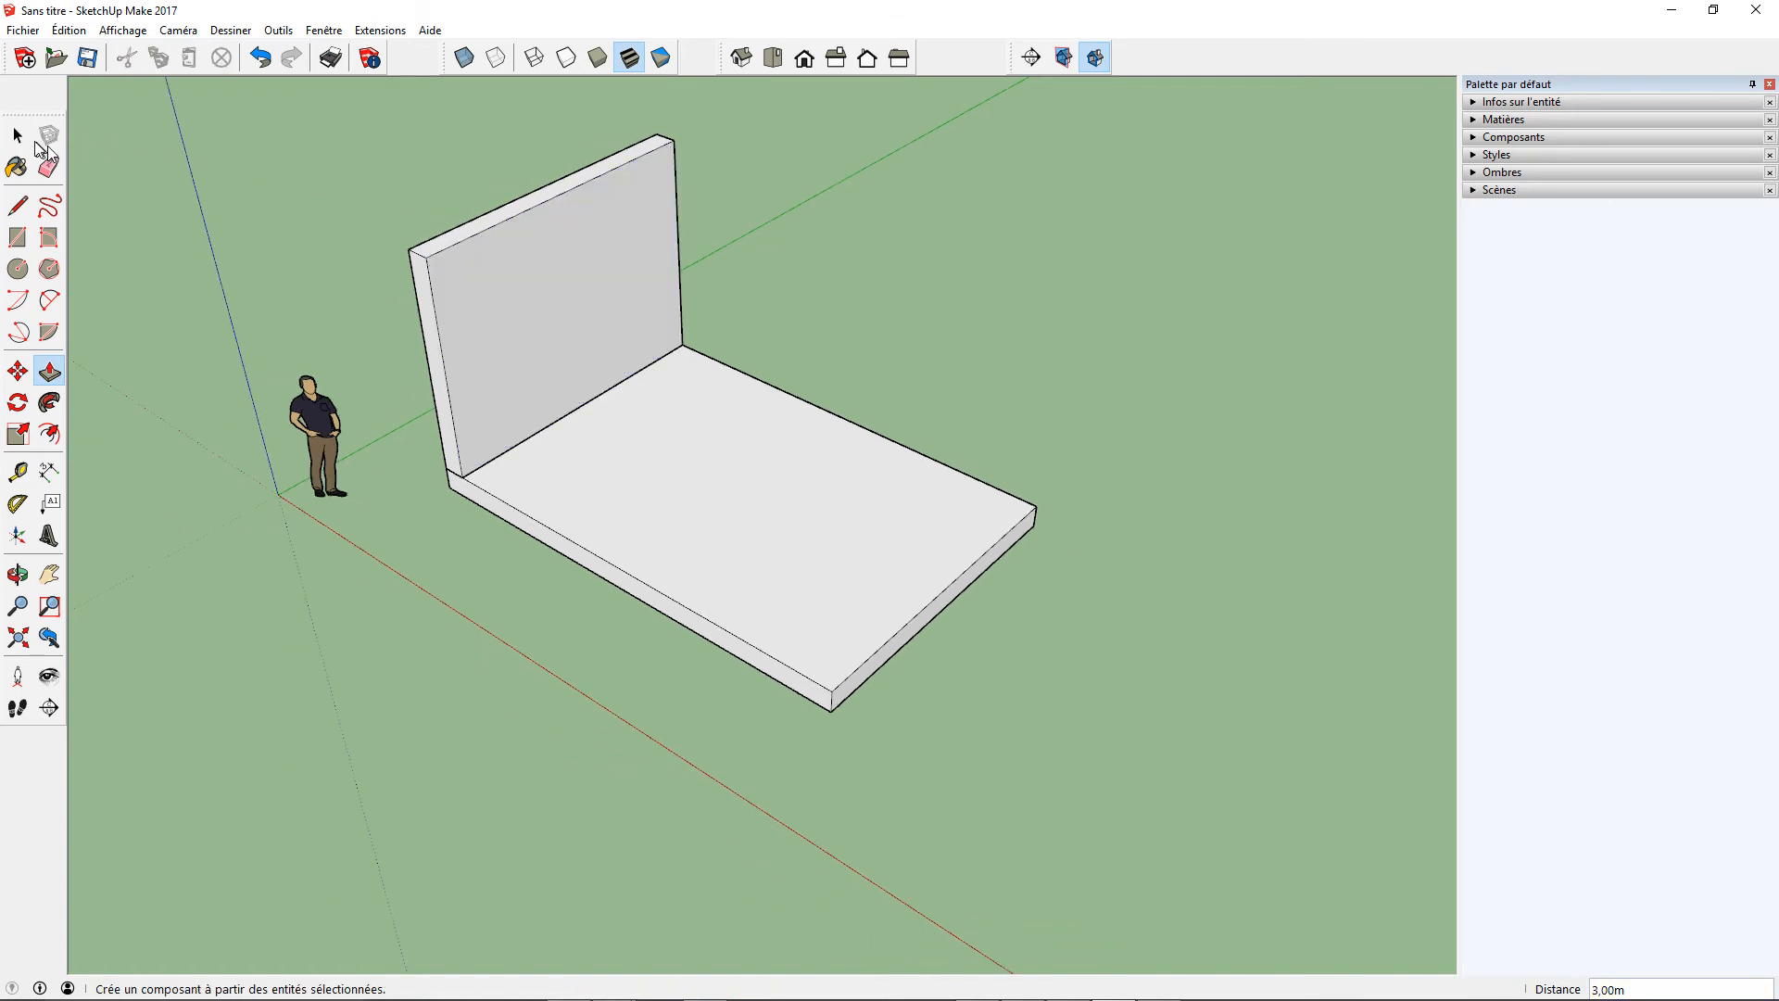
- Select the entire wall and turn it into a component named Mu
{"action": "left_click", "coordinate": [18, 137]}
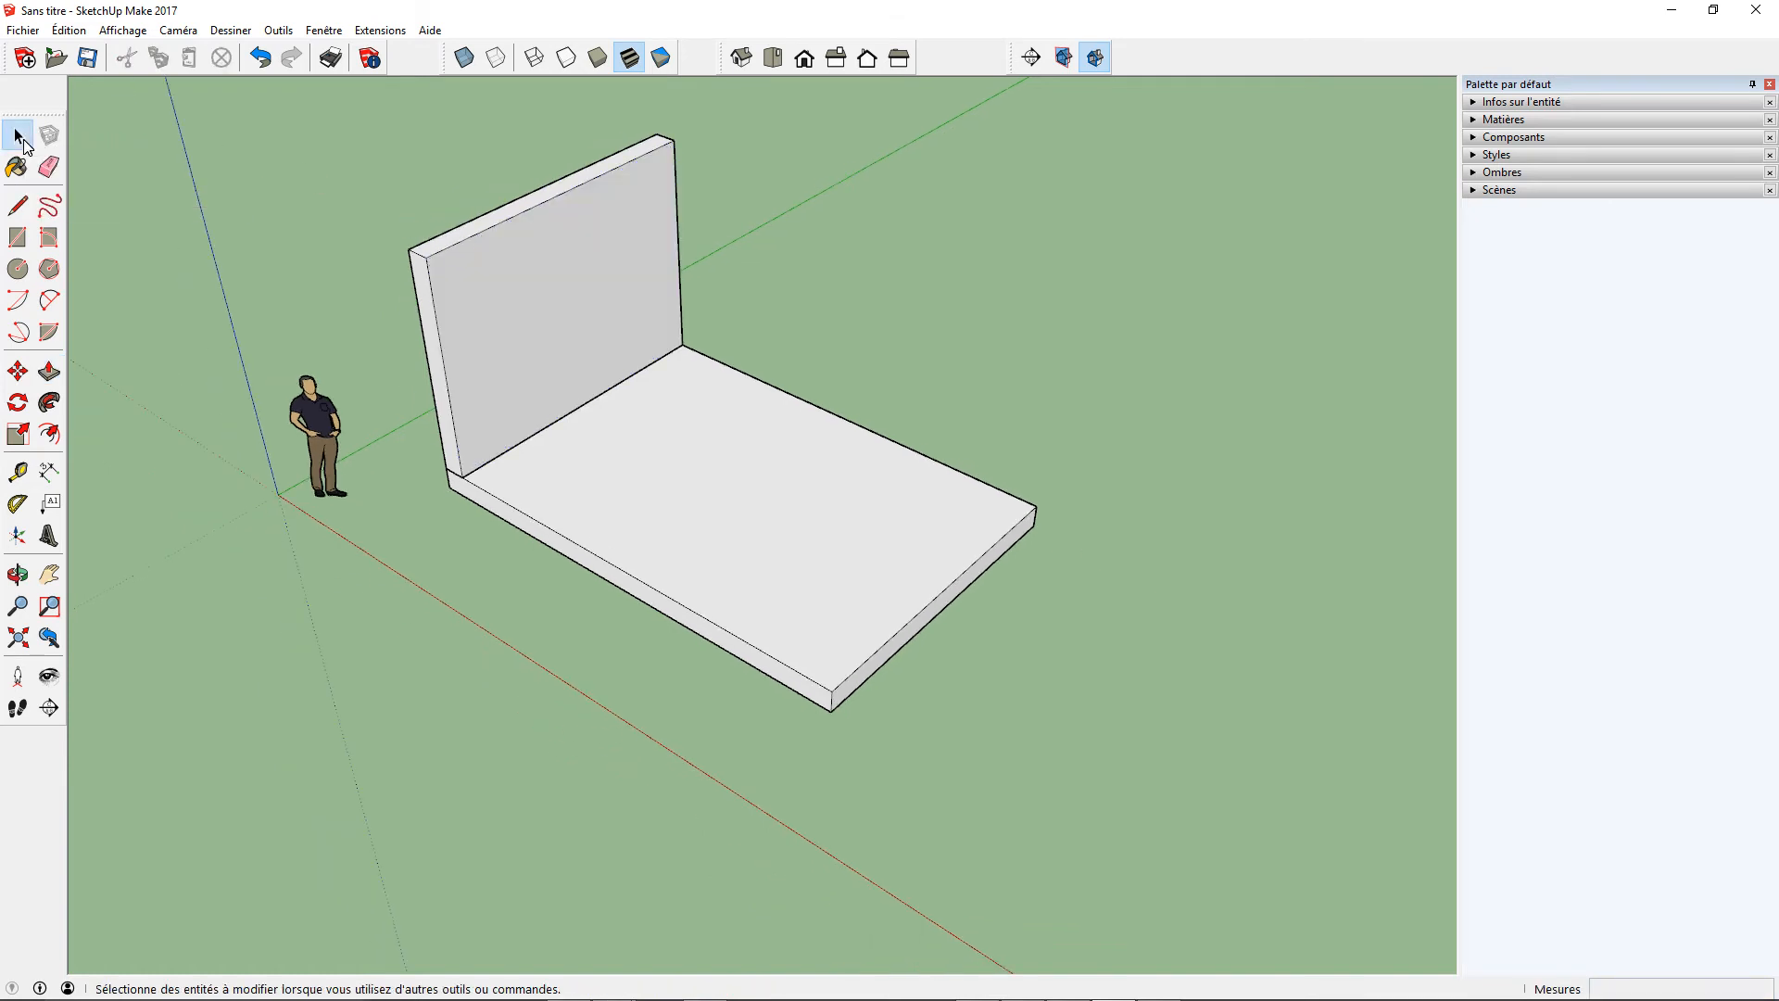
{"action": "triple_click", "coordinate": [489, 287]}
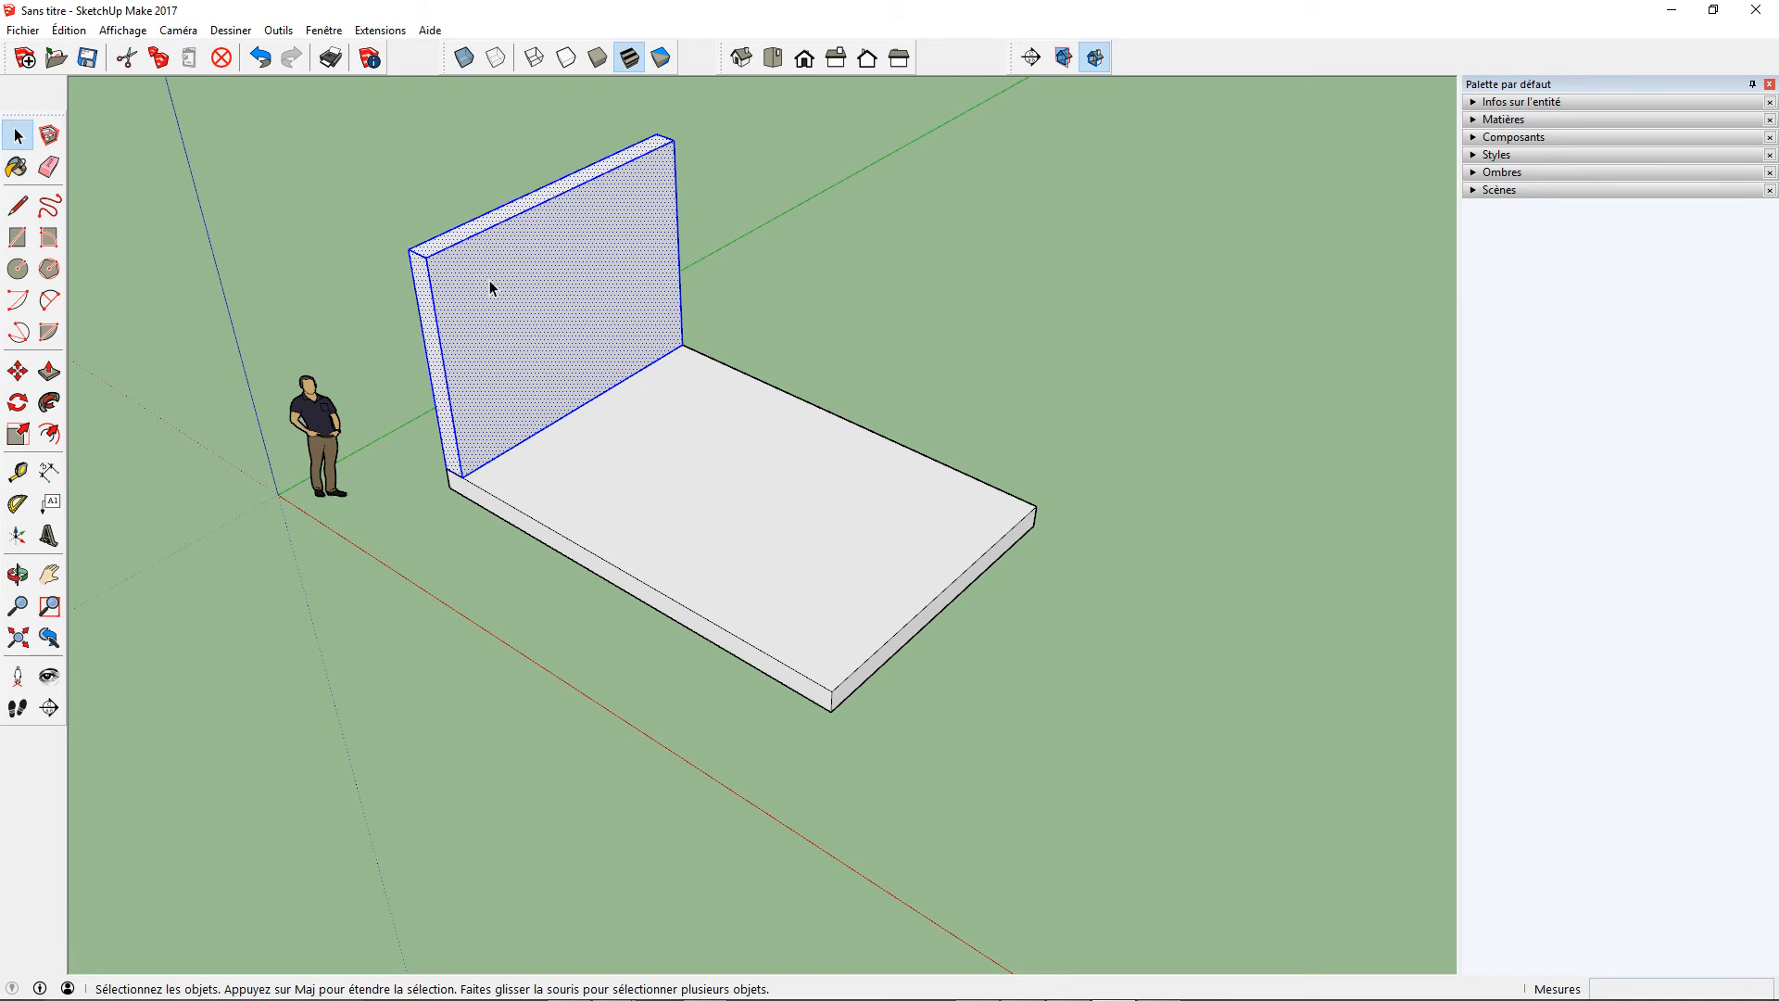
{"action": "right_click", "coordinate": [489, 282]}
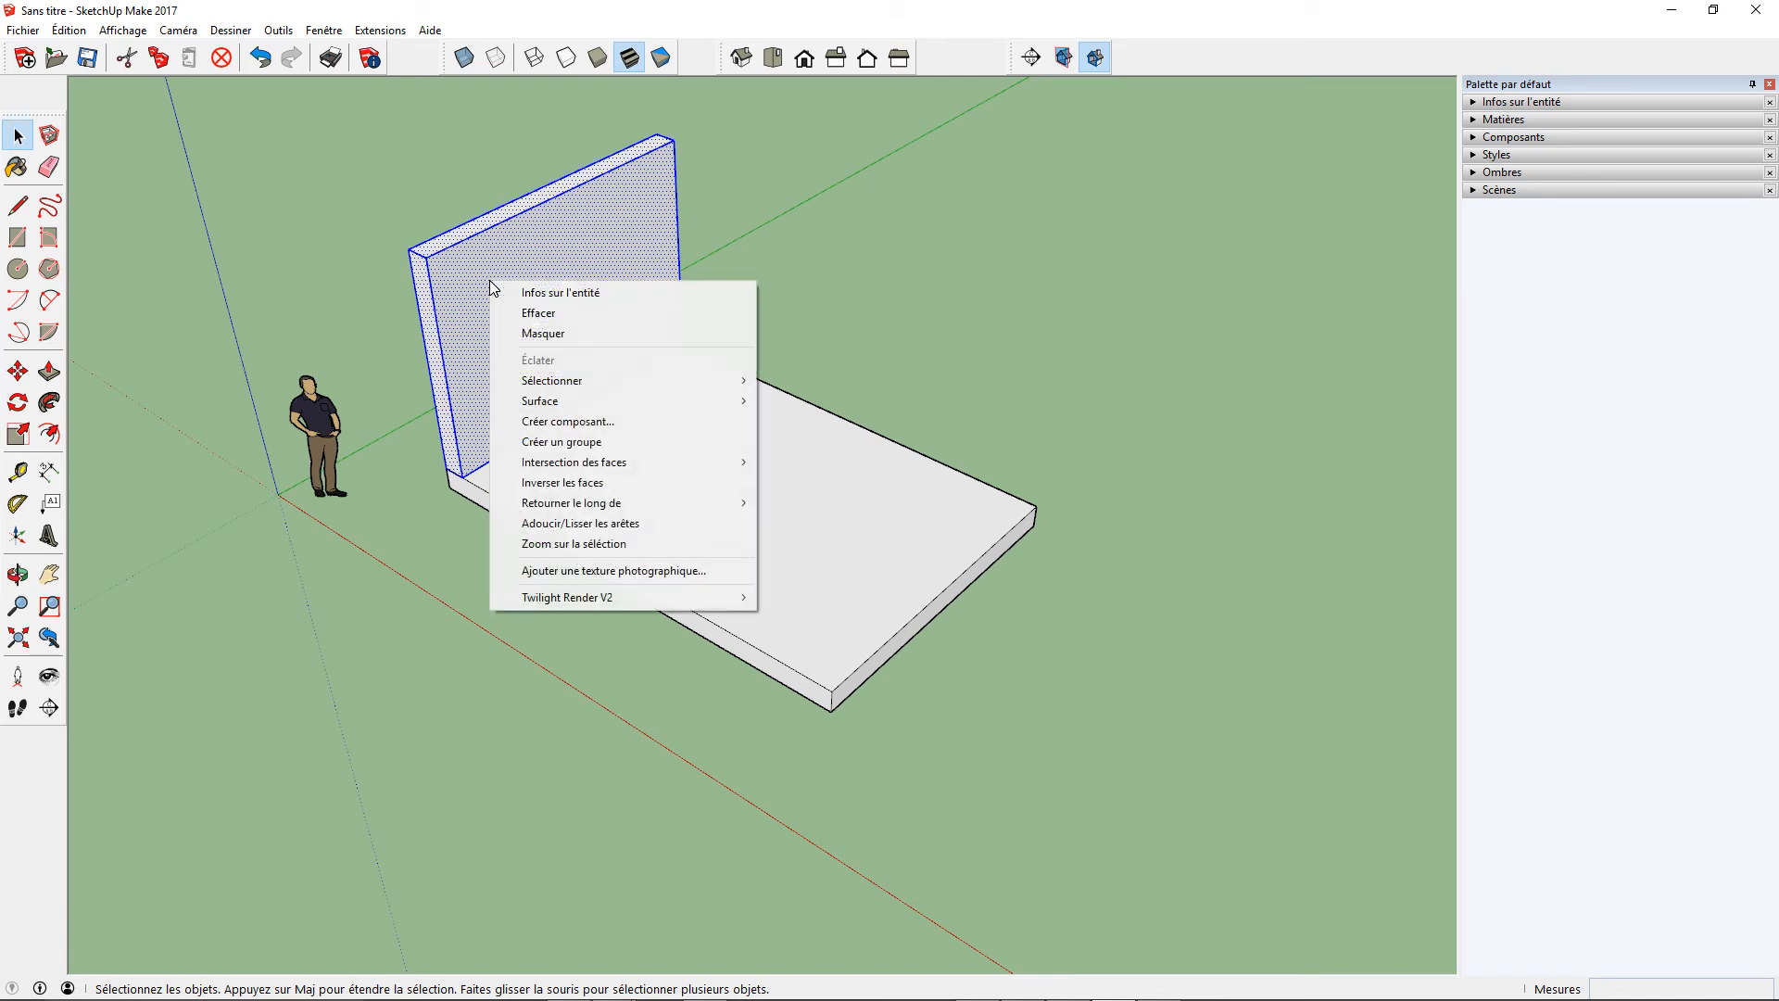
{"action": "left_click", "coordinate": [591, 419]}
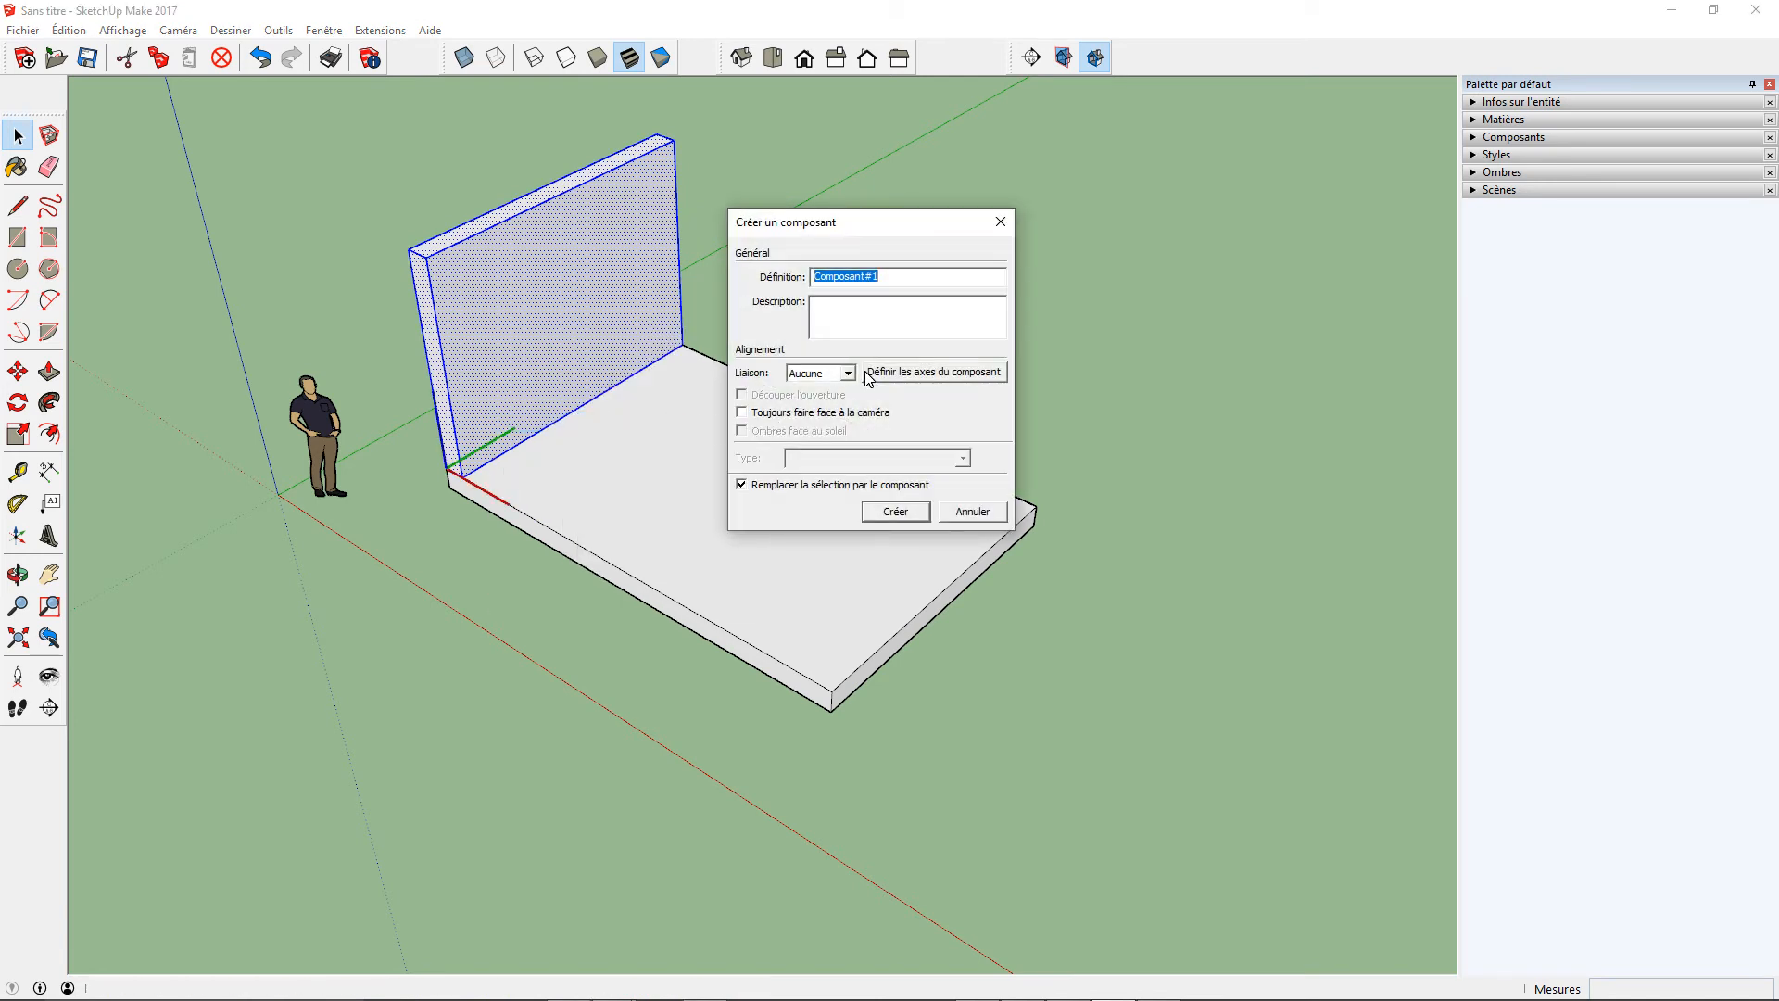
{"action": "type", "text": "Mu"}
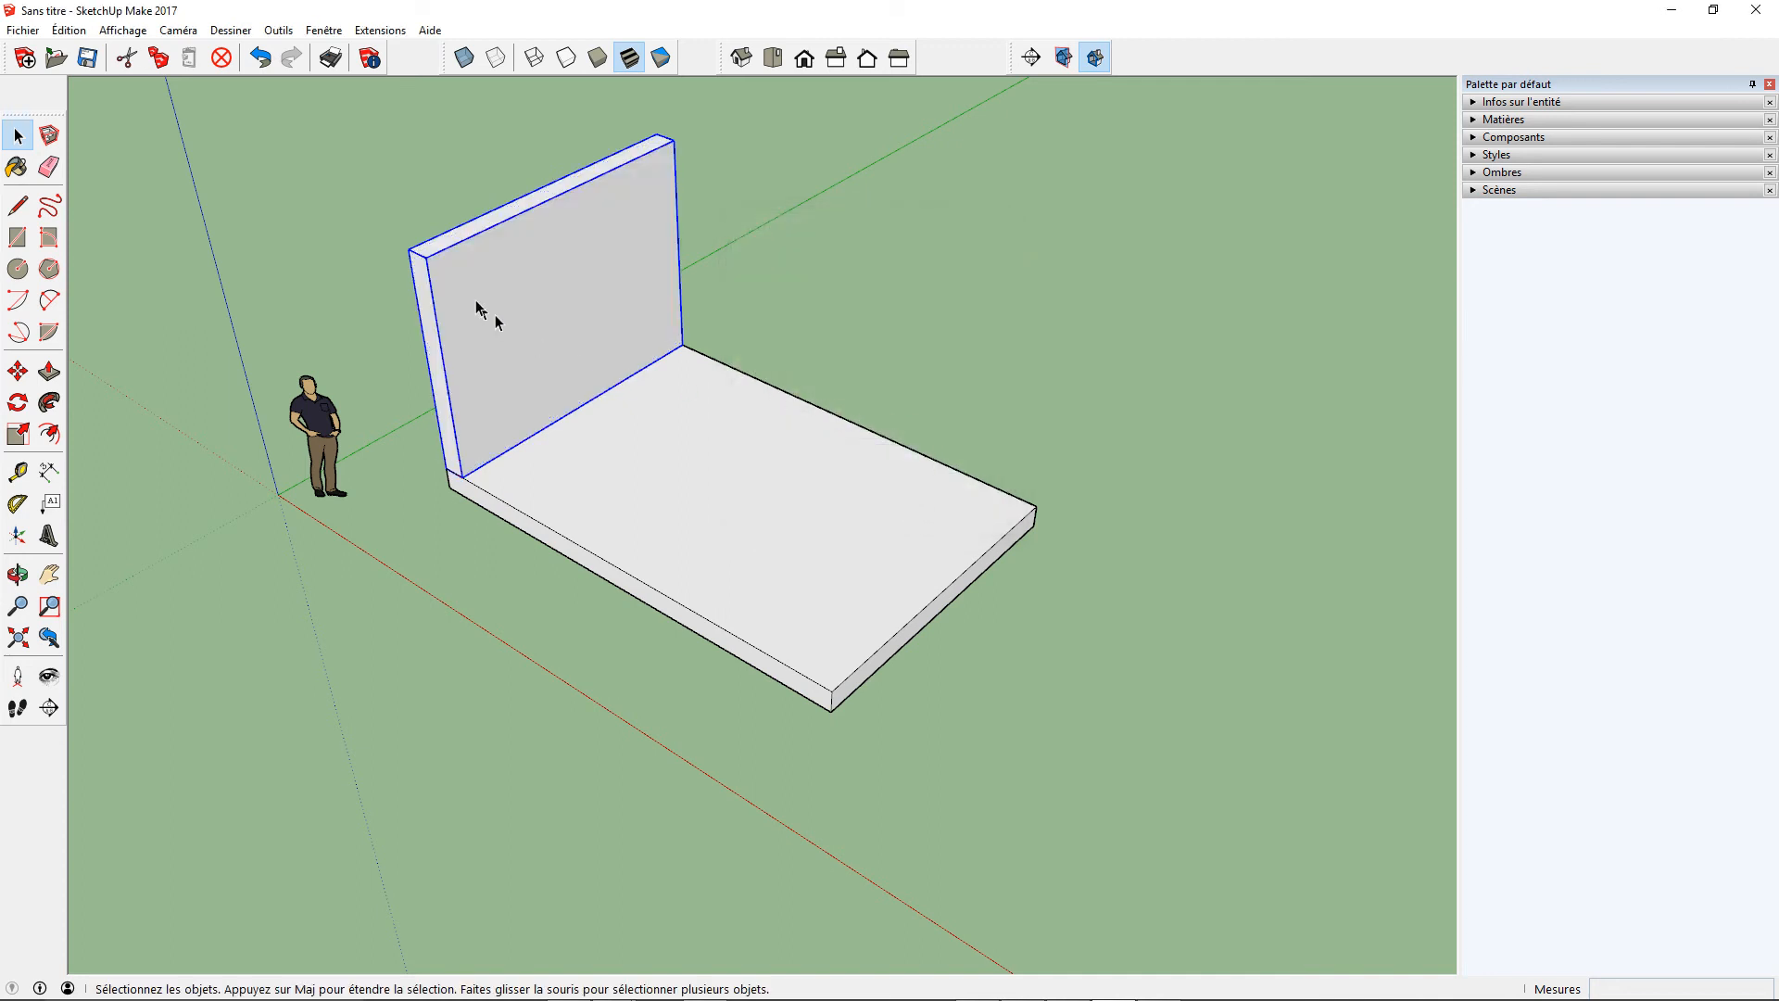
- Select the slab and the wall alternately to check that they are separate objects
{"action": "left_click", "coordinate": [557, 458]}
{"action": "left_click", "coordinate": [531, 366]}
{"action": "left_click", "coordinate": [612, 480]}
{"action": "left_click", "coordinate": [532, 365]}
{"action": "left_click", "coordinate": [618, 448]}
{"action": "left_click", "coordinate": [569, 347]}
- Erase the whole wall component from the slab, then undo the erasure
{"action": "left_click", "coordinate": [48, 167]}
{"action": "left_click", "coordinate": [445, 231]}
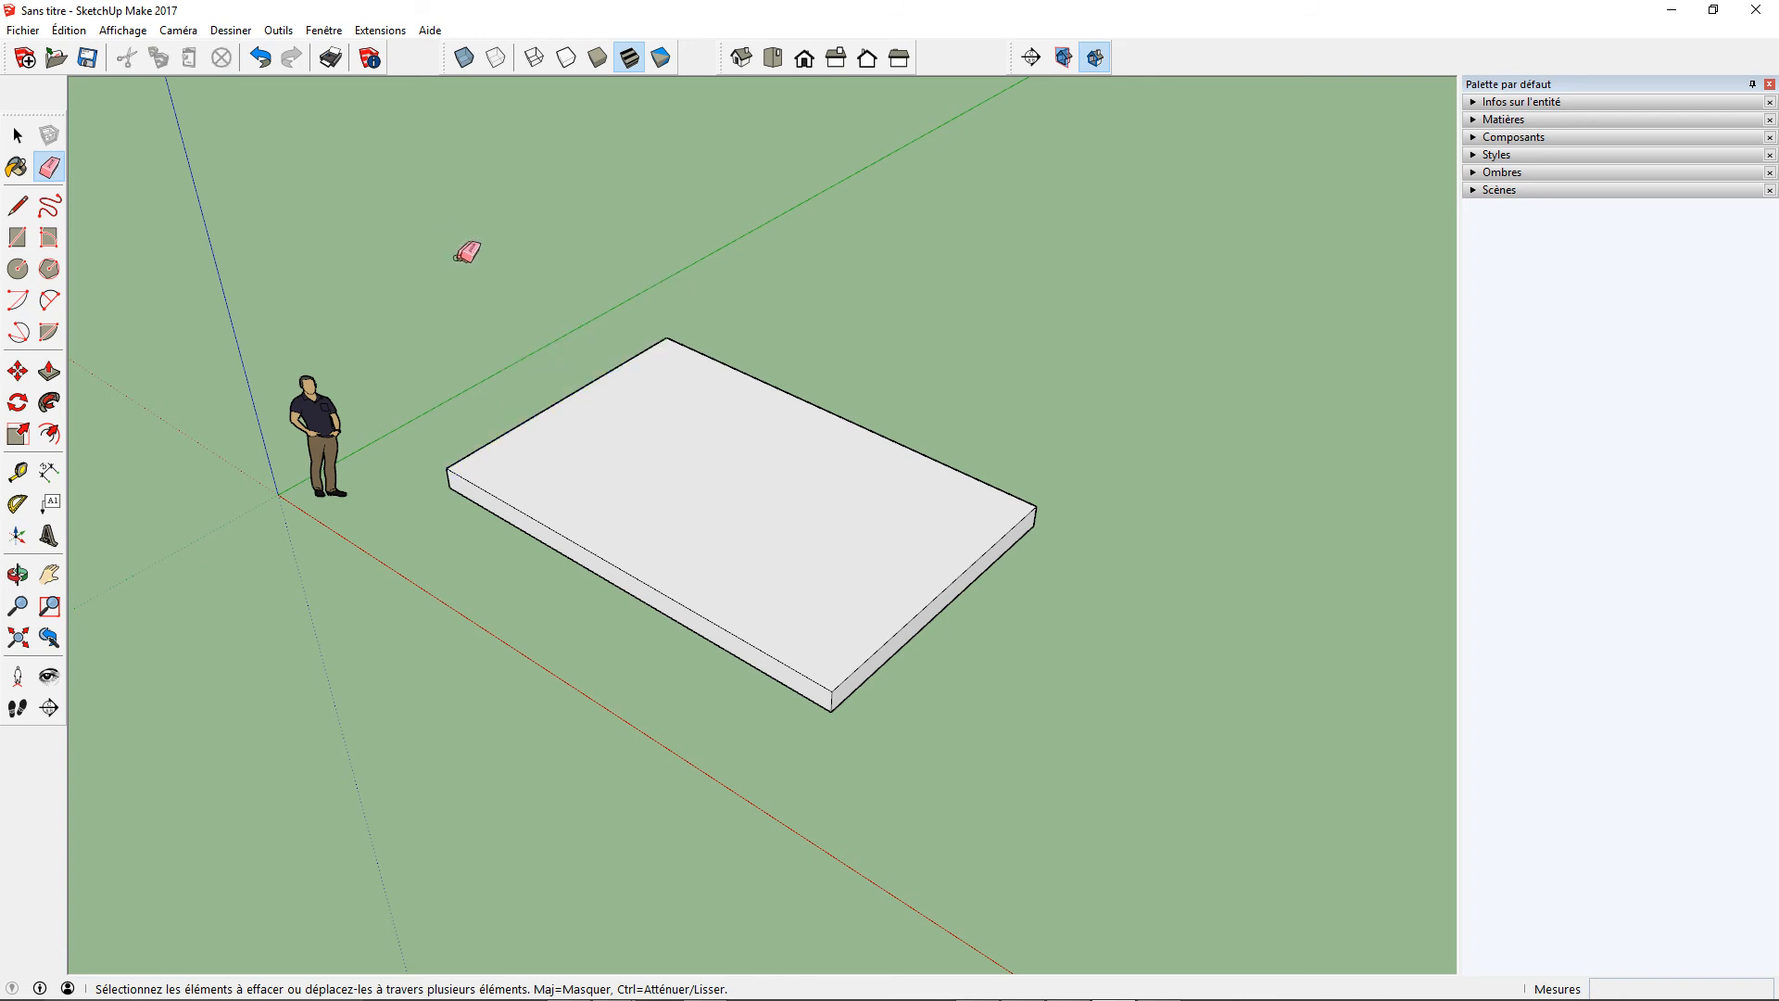
{"action": "left_click", "coordinate": [261, 60]}
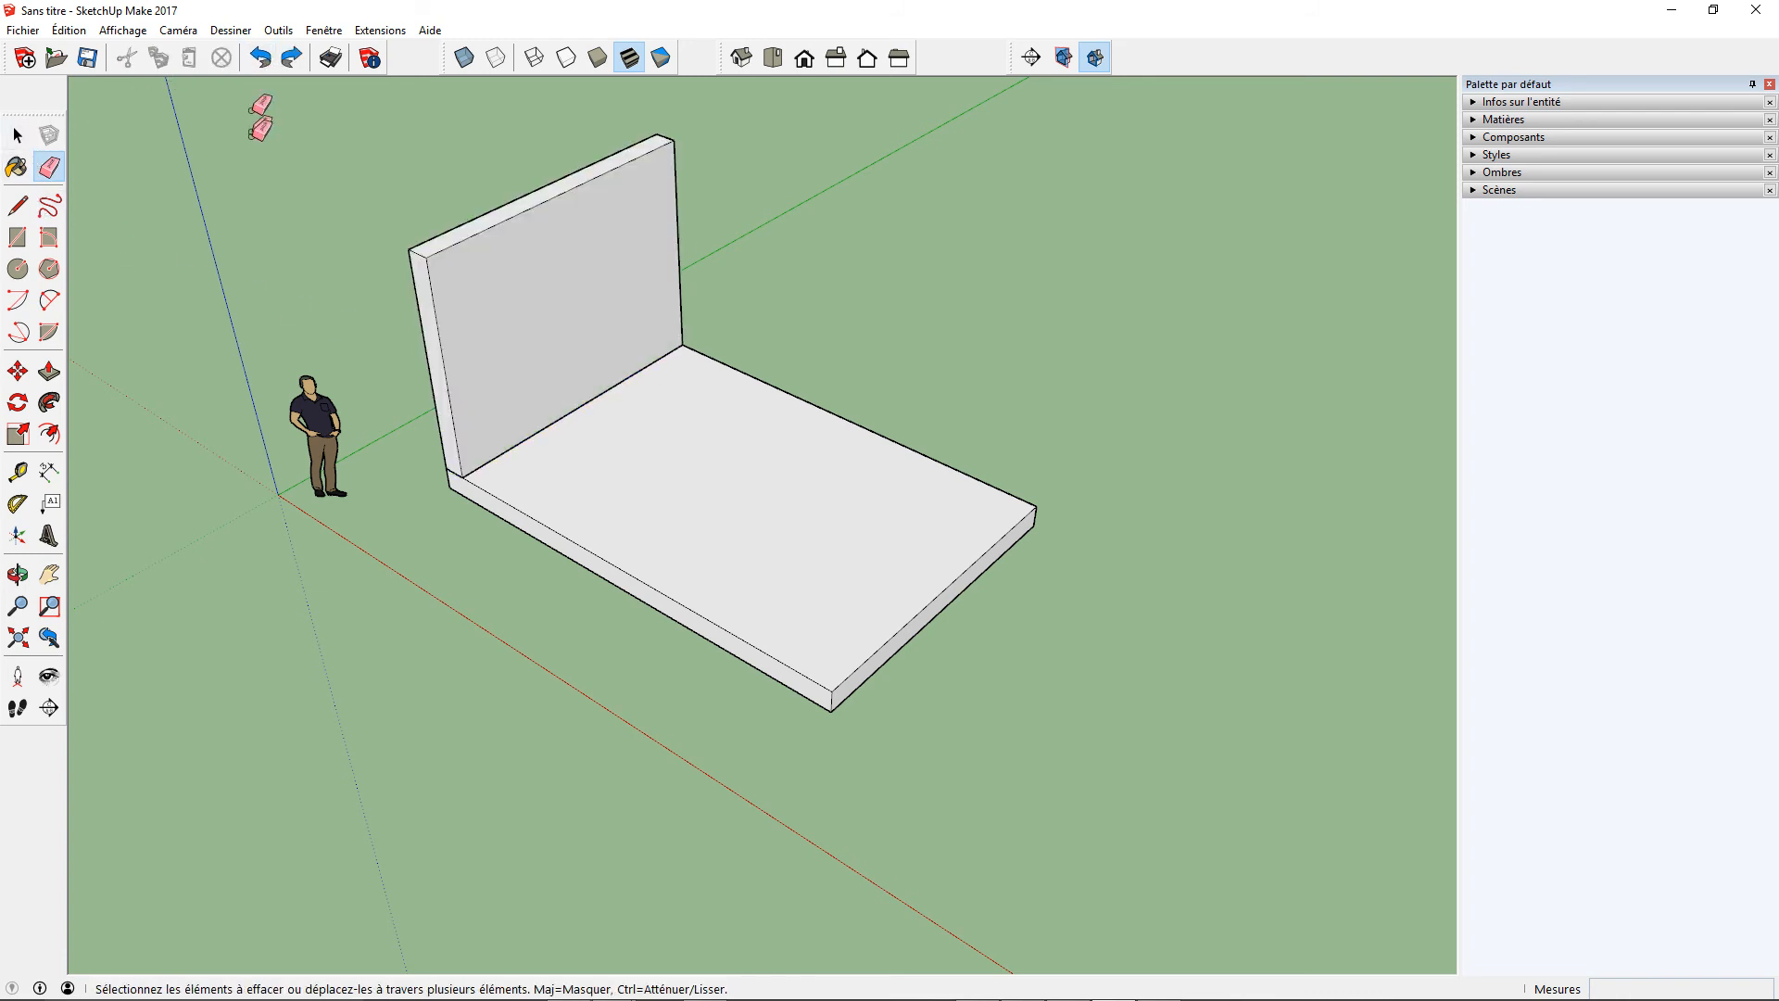
- Move the wall about 2.4 m along the slab and raise it about 1.5 m, then undo both moves
{"action": "left_click", "coordinate": [17, 135]}
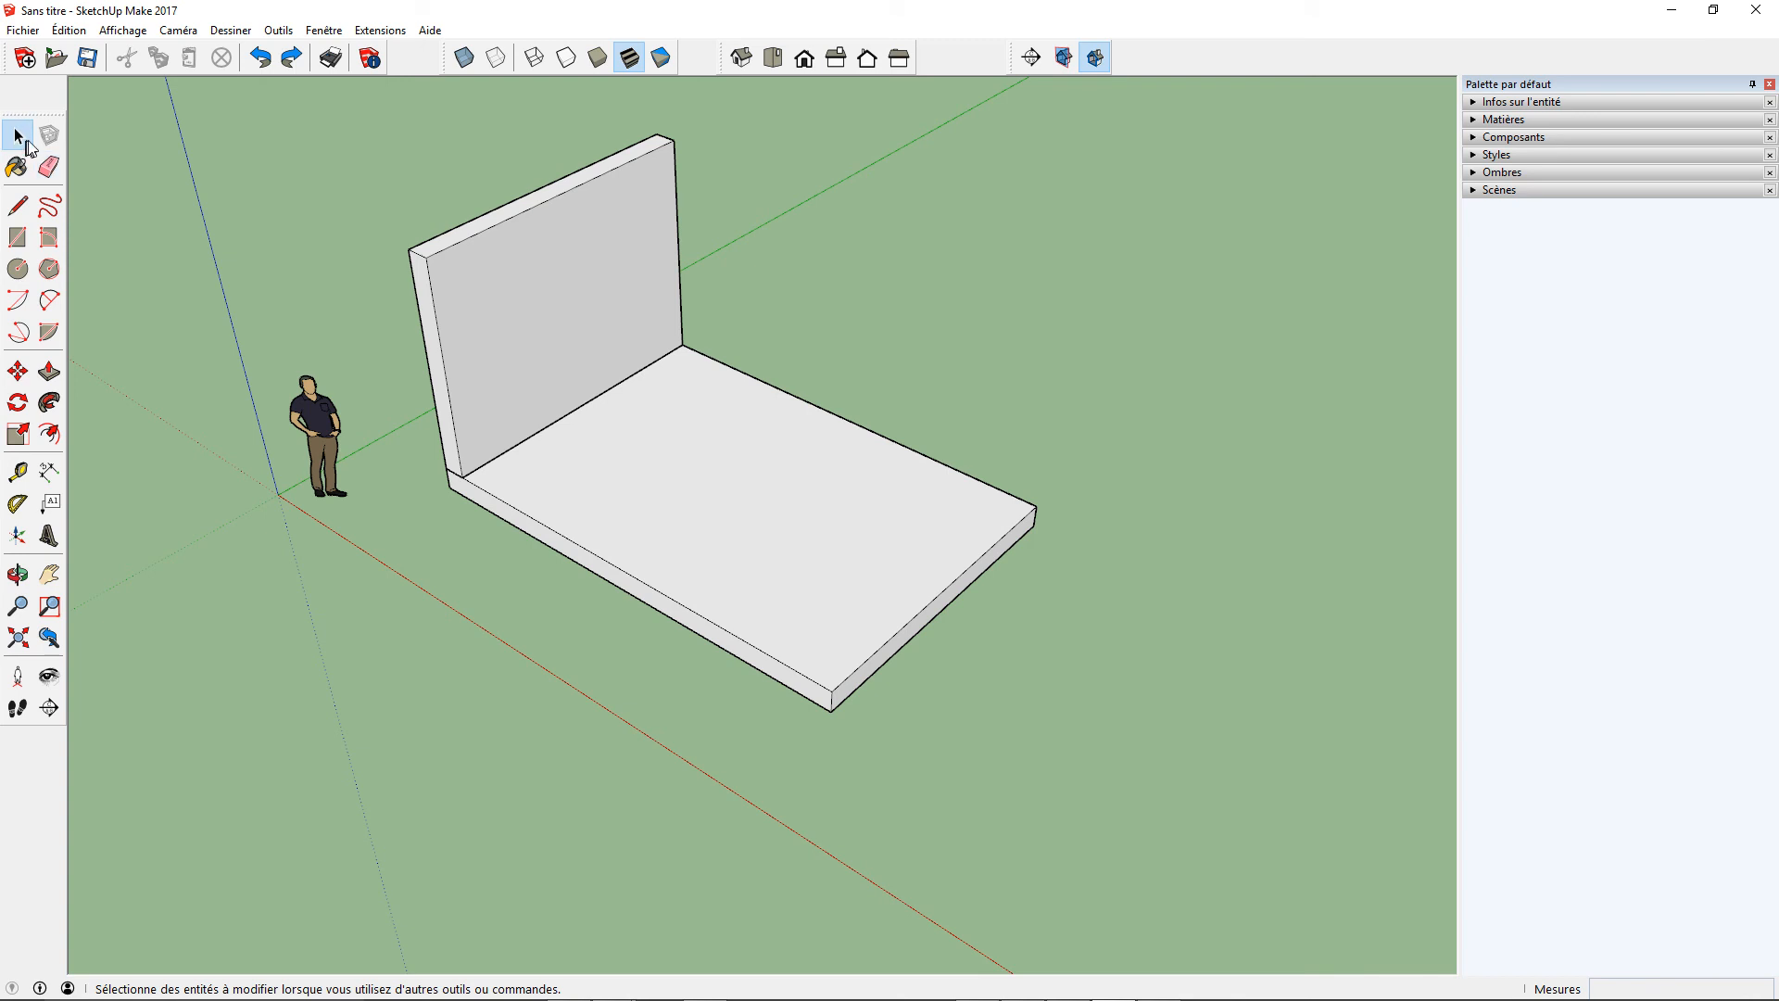
{"action": "left_click", "coordinate": [517, 249]}
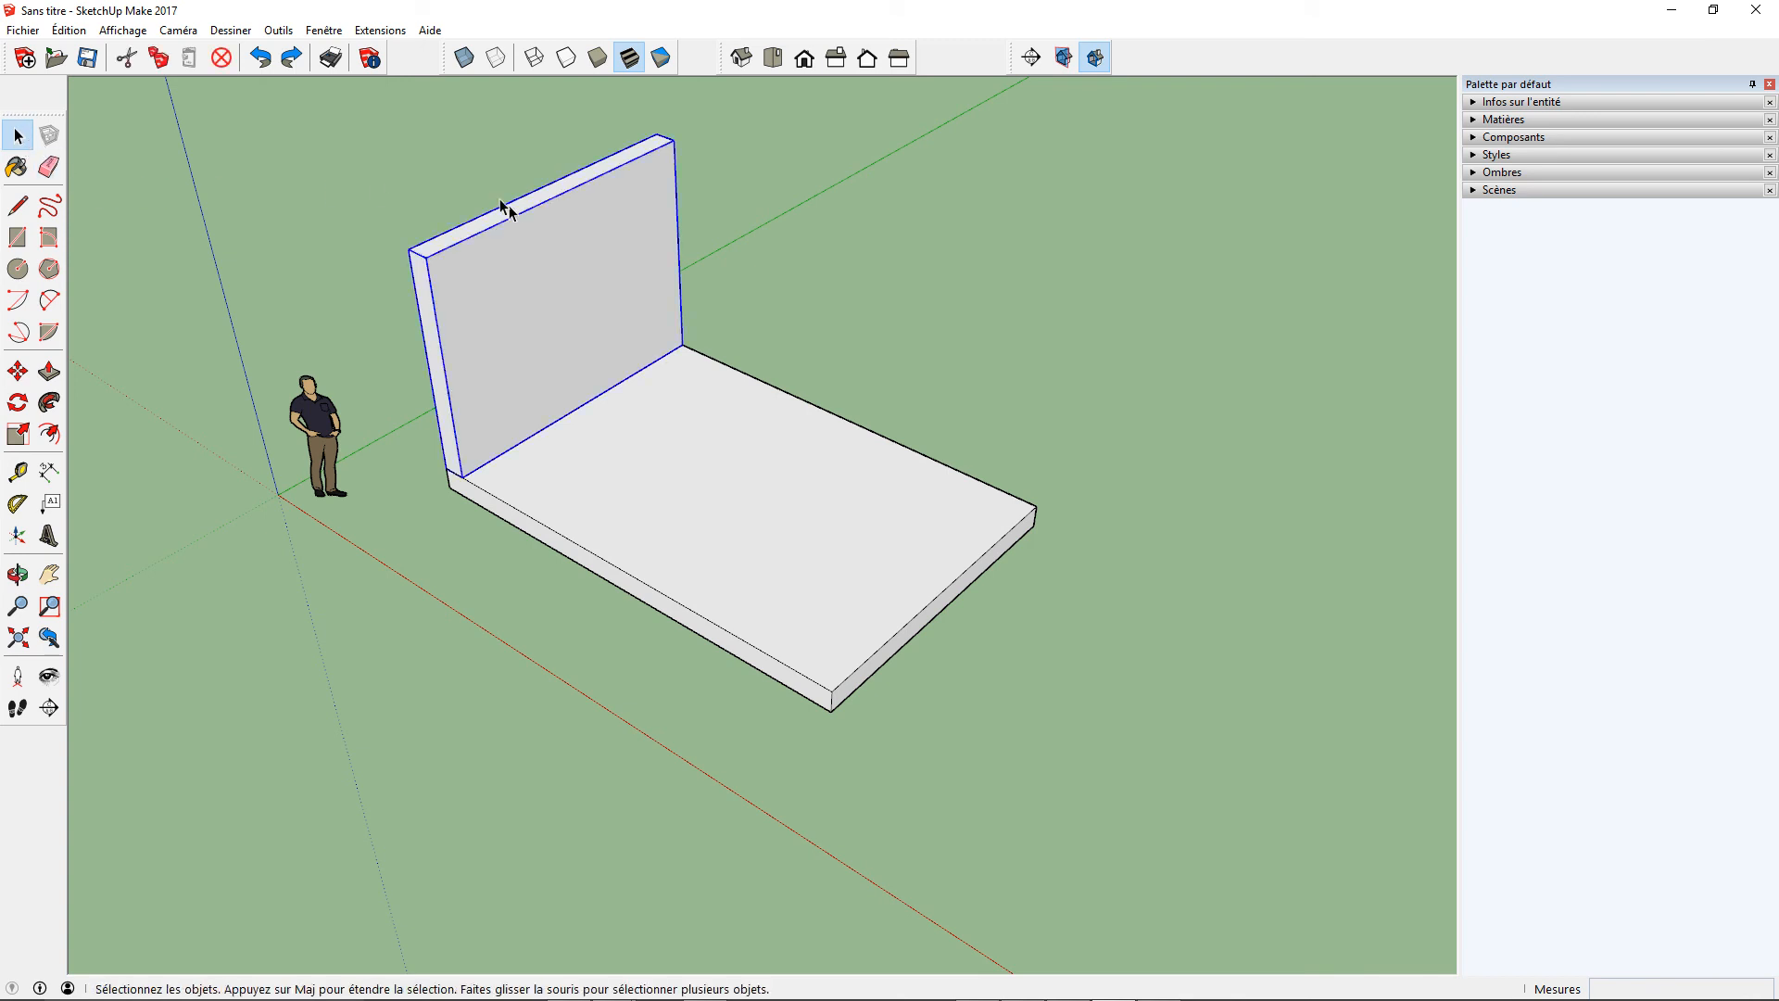
{"action": "left_click", "coordinate": [18, 373]}
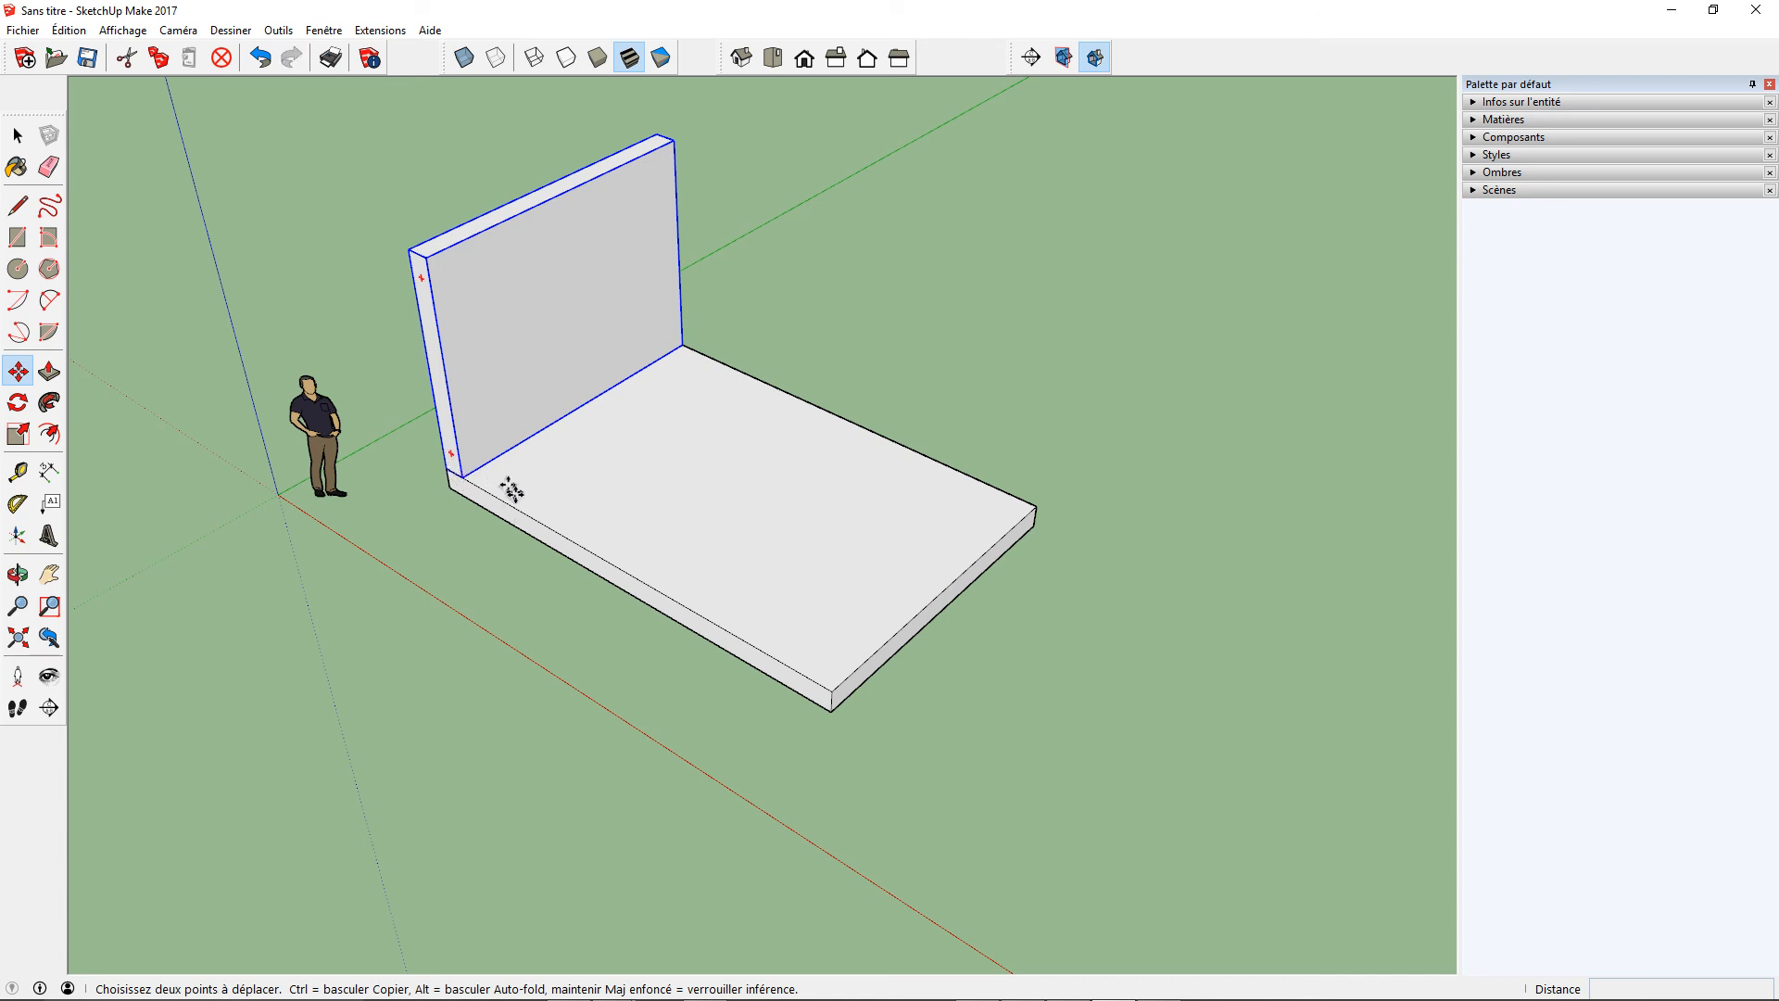
{"action": "left_click_drag", "start_coordinate": [511, 489], "coordinate": [654, 571]}
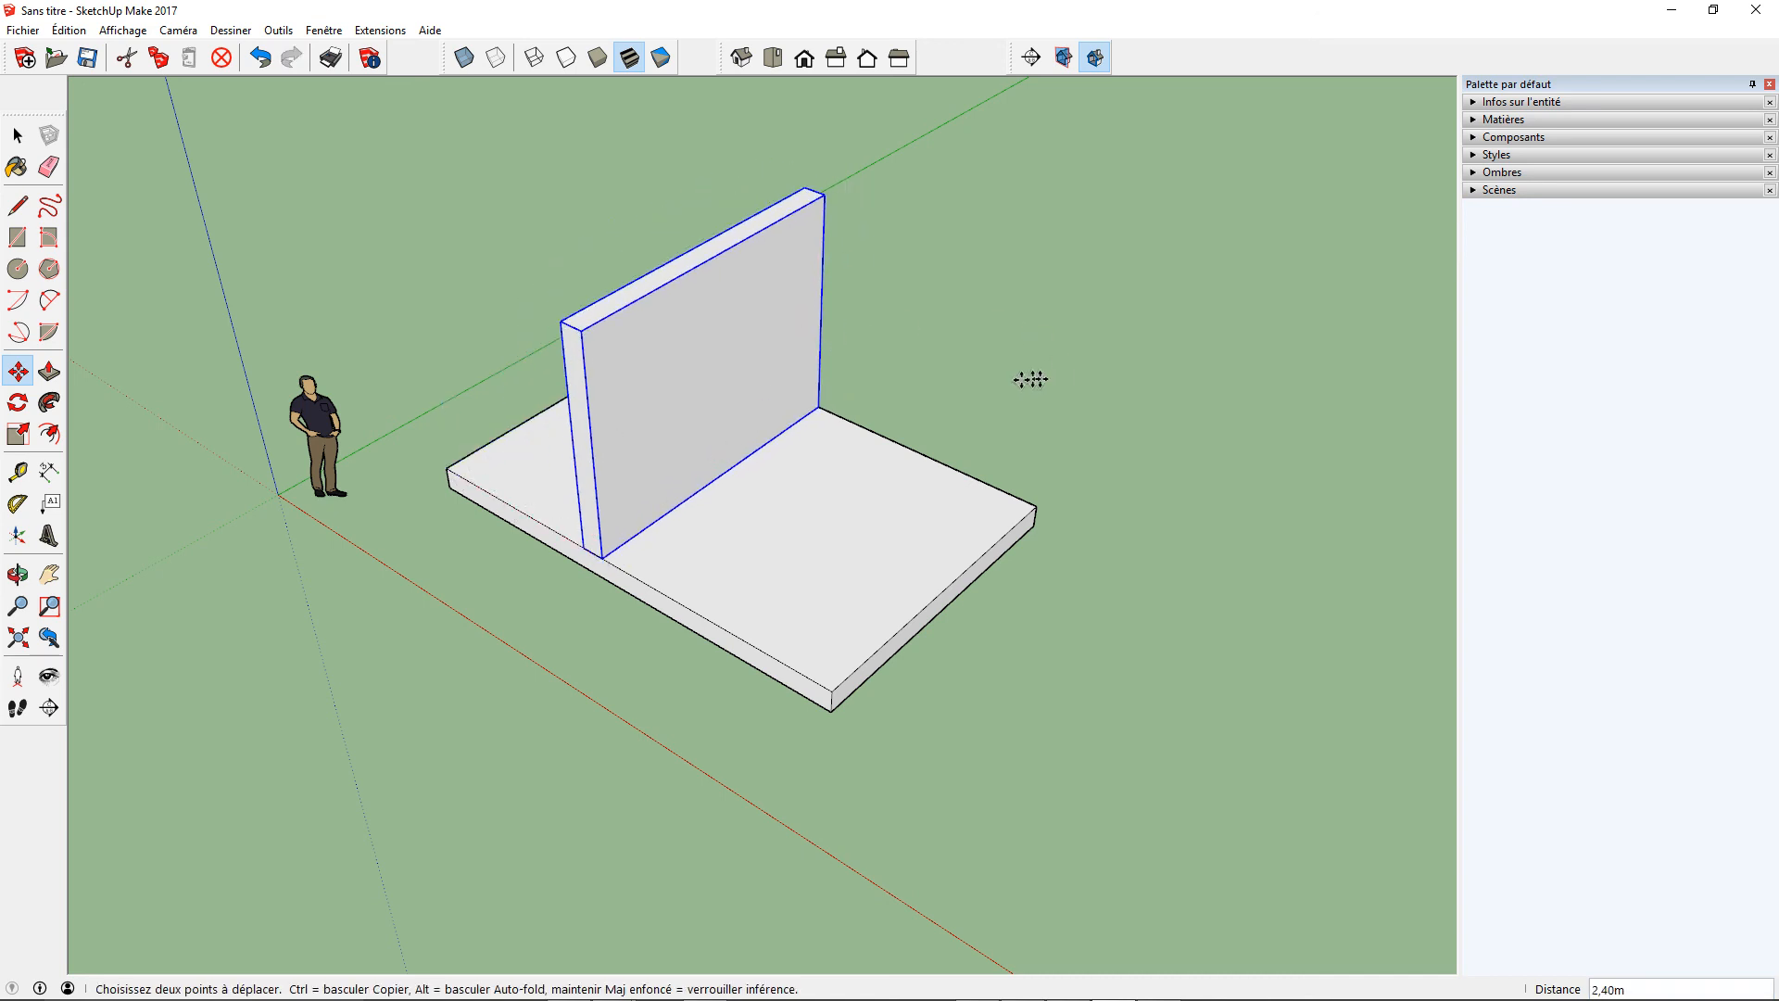
{"action": "left_click_drag", "start_coordinate": [725, 401], "coordinate": [713, 280]}
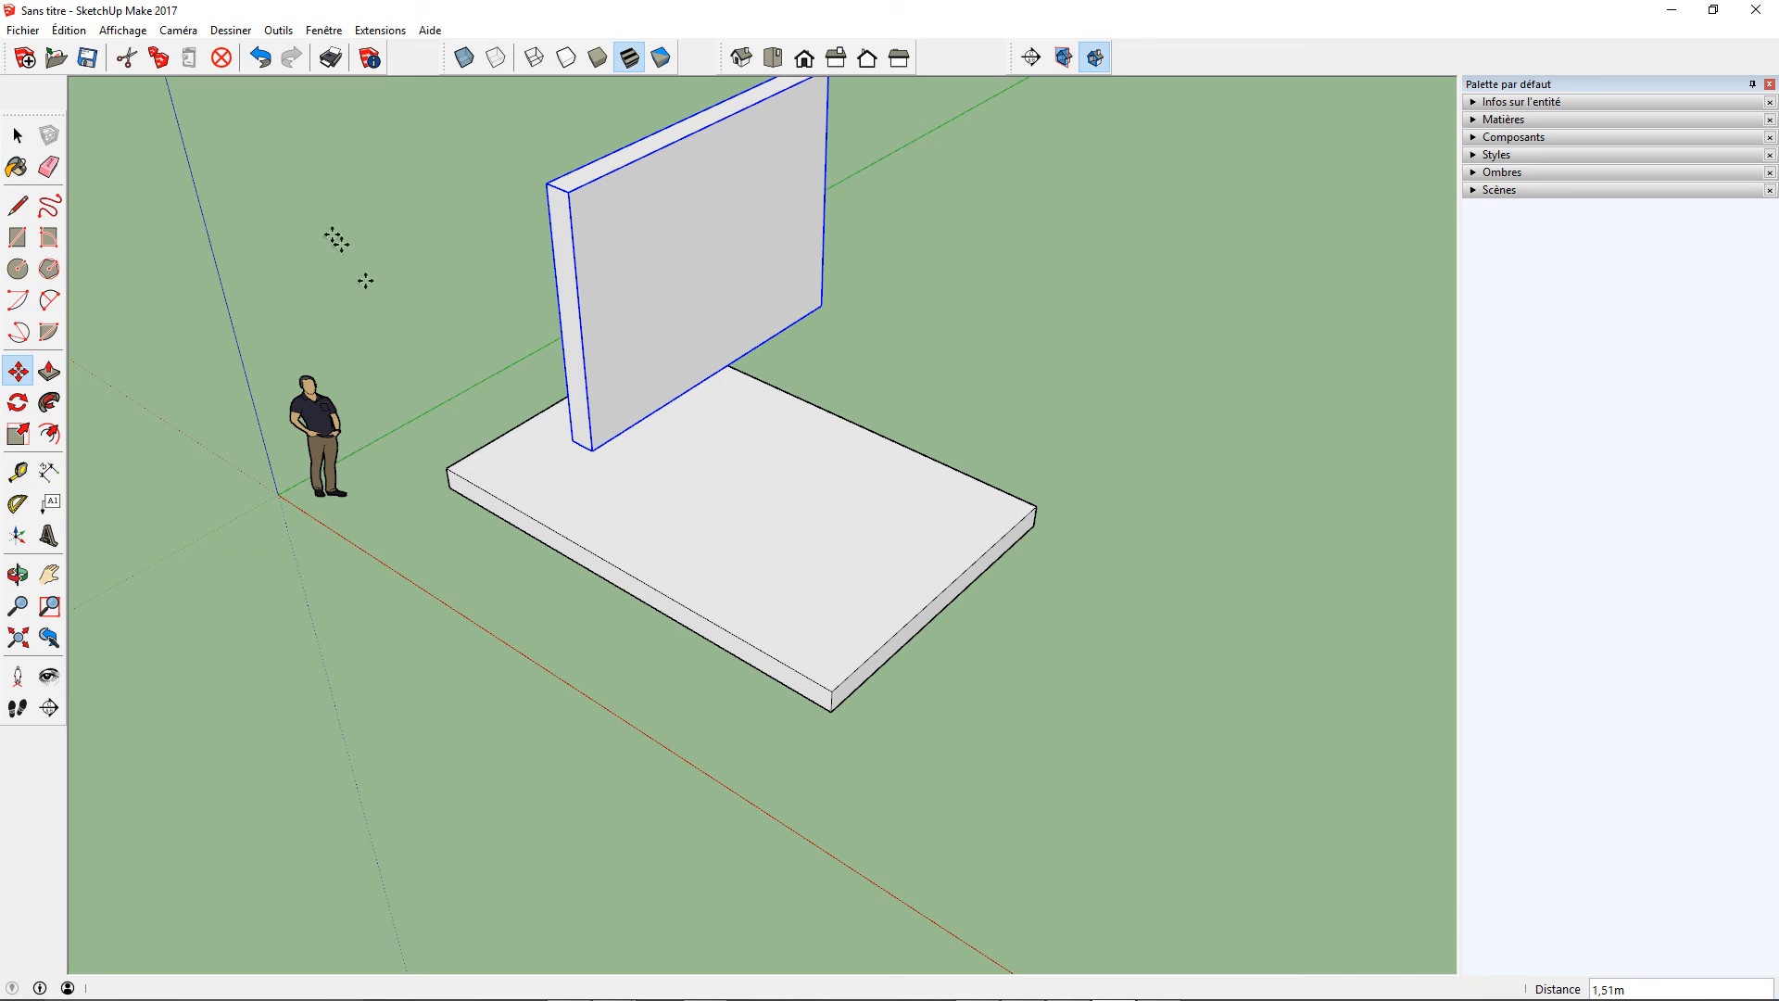
{"action": "left_click", "coordinate": [18, 575]}
{"action": "mouse_move", "coordinate": [593, 398]}
{"action": "left_mouse_down"}
{"action": "mouse_move", "coordinate": [926, 219]}
{"action": "mouse_move", "coordinate": [508, 328]}
{"action": "mouse_move", "coordinate": [486, 367]}
{"action": "left_mouse_up"}
{"action": "key", "text": "space"}
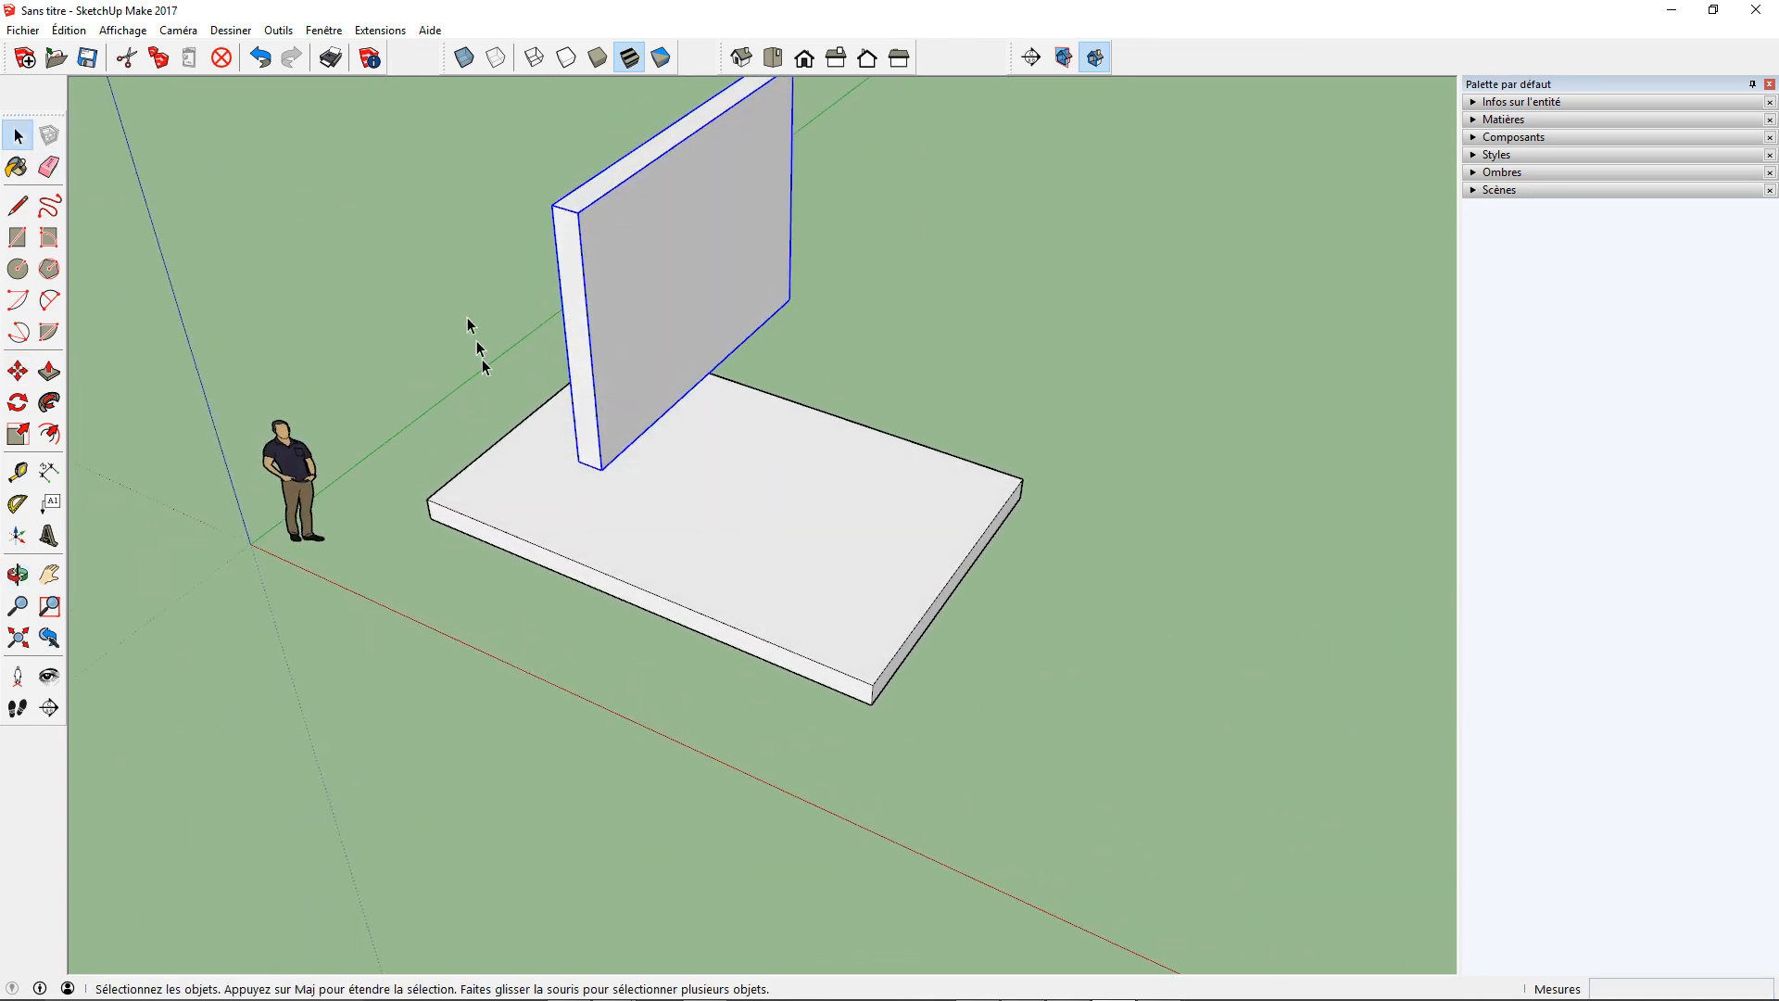
{"action": "left_click", "coordinate": [260, 60]}
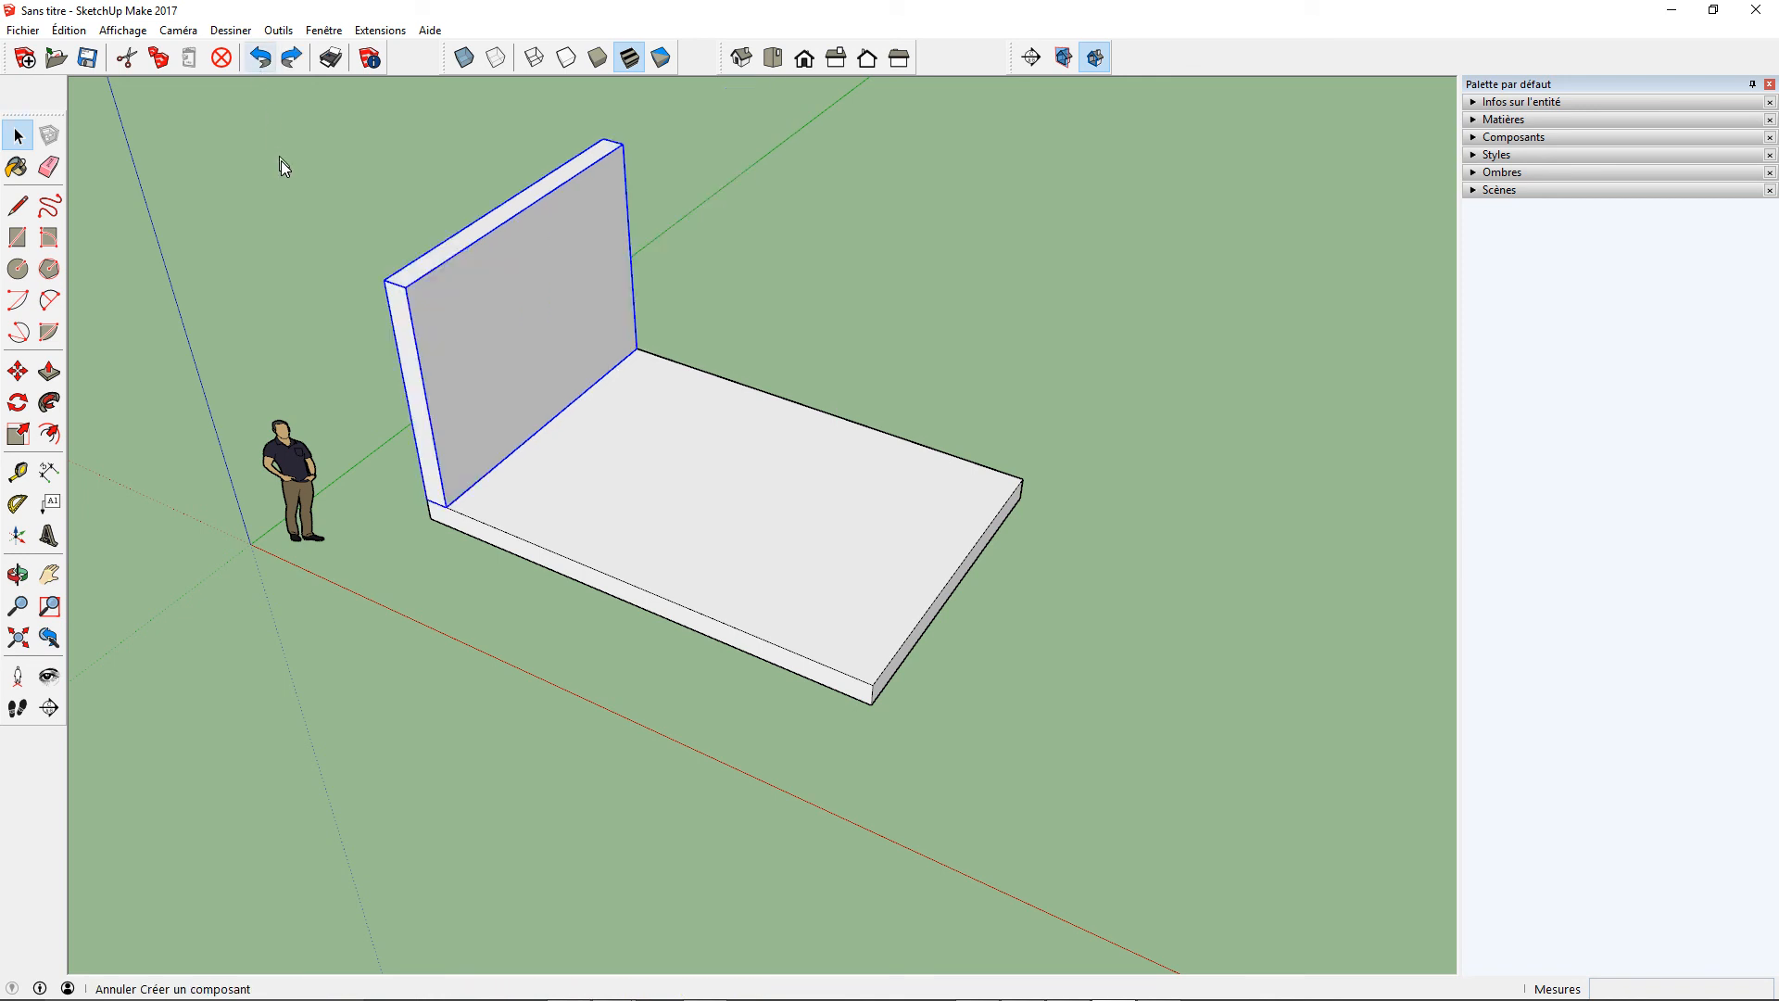